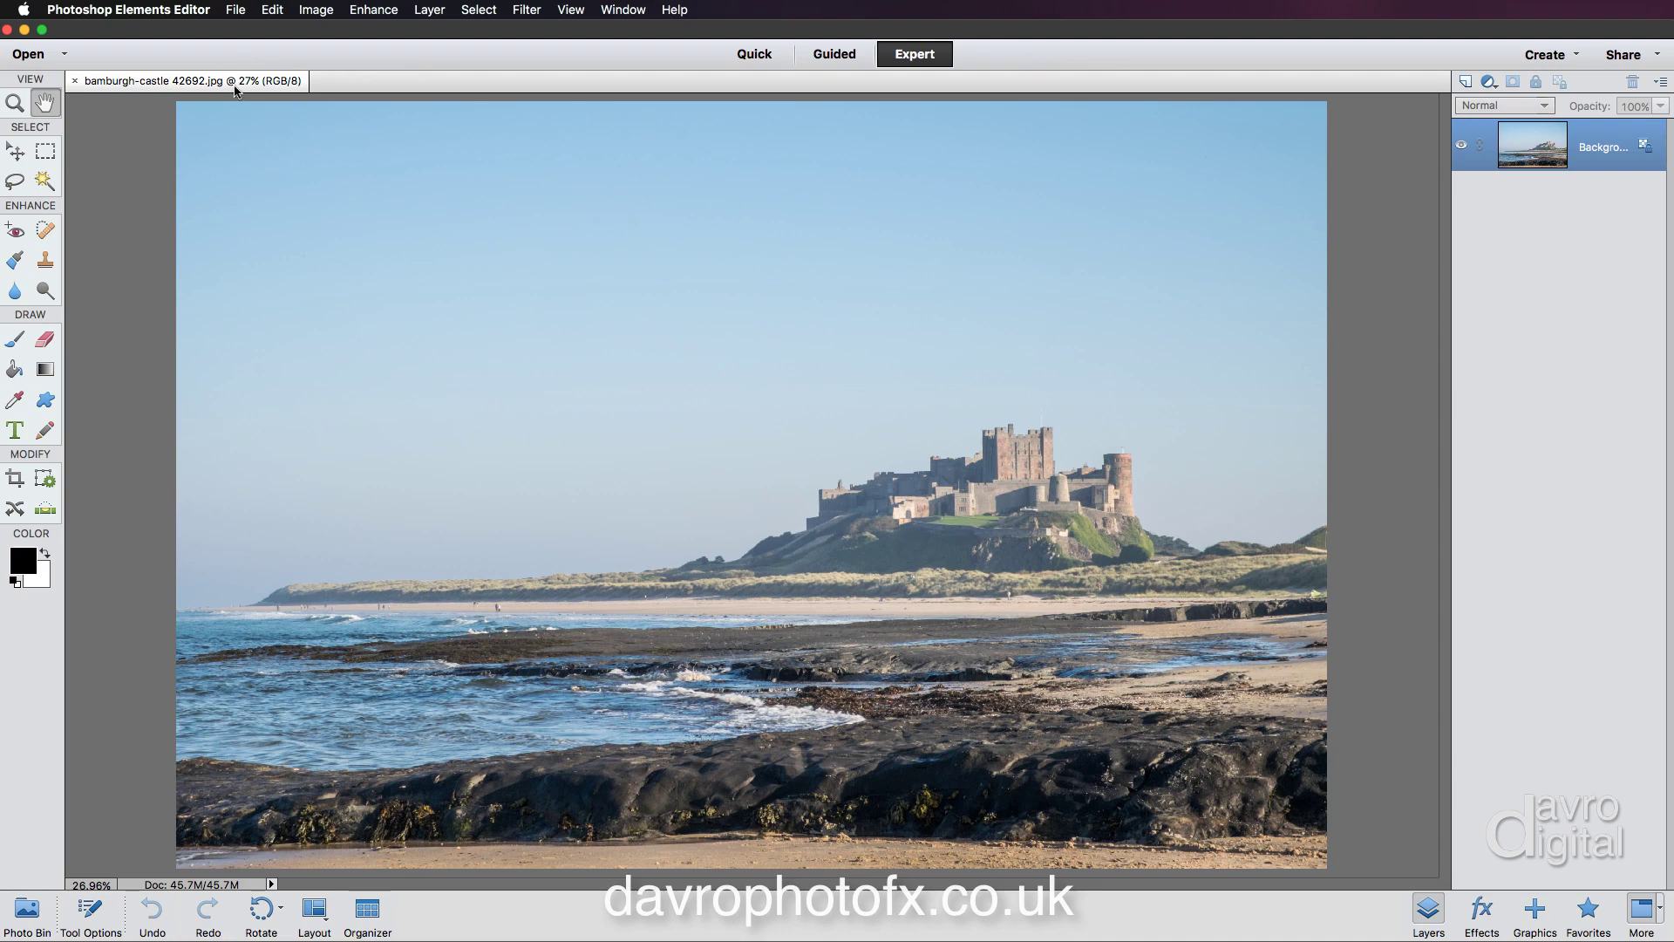
# Step: Open bamburgh-castle 42692.jpg from the Desktop's jpg folder in Camera Raw
pyautogui.click(235, 11)
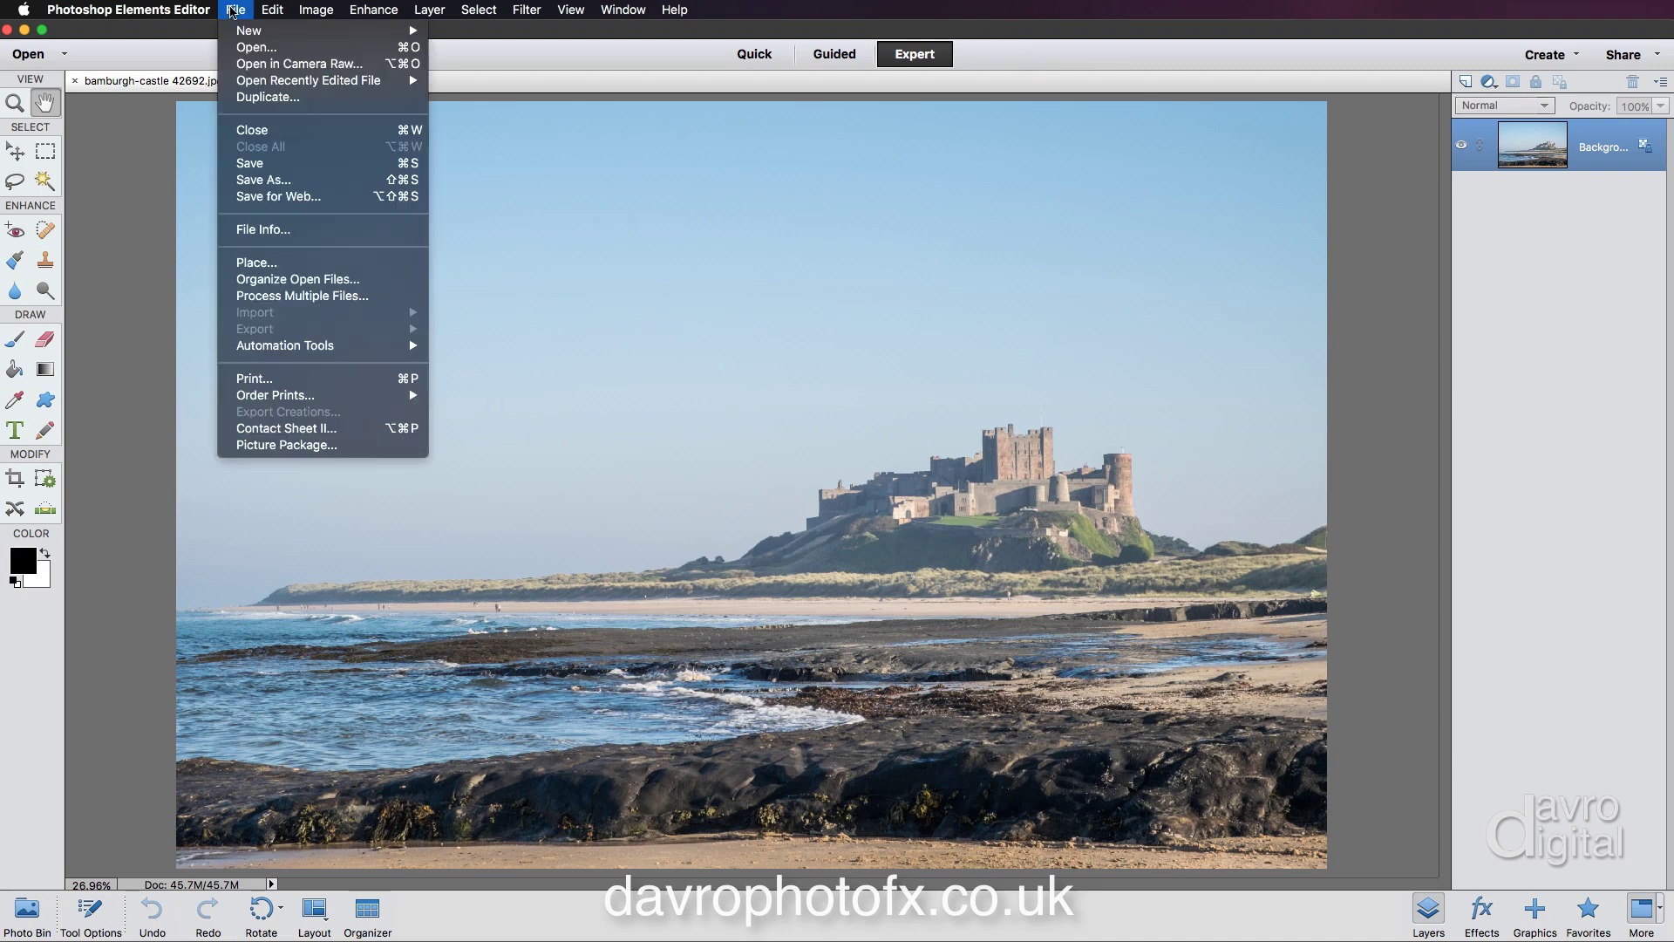
pyautogui.click(240, 65)
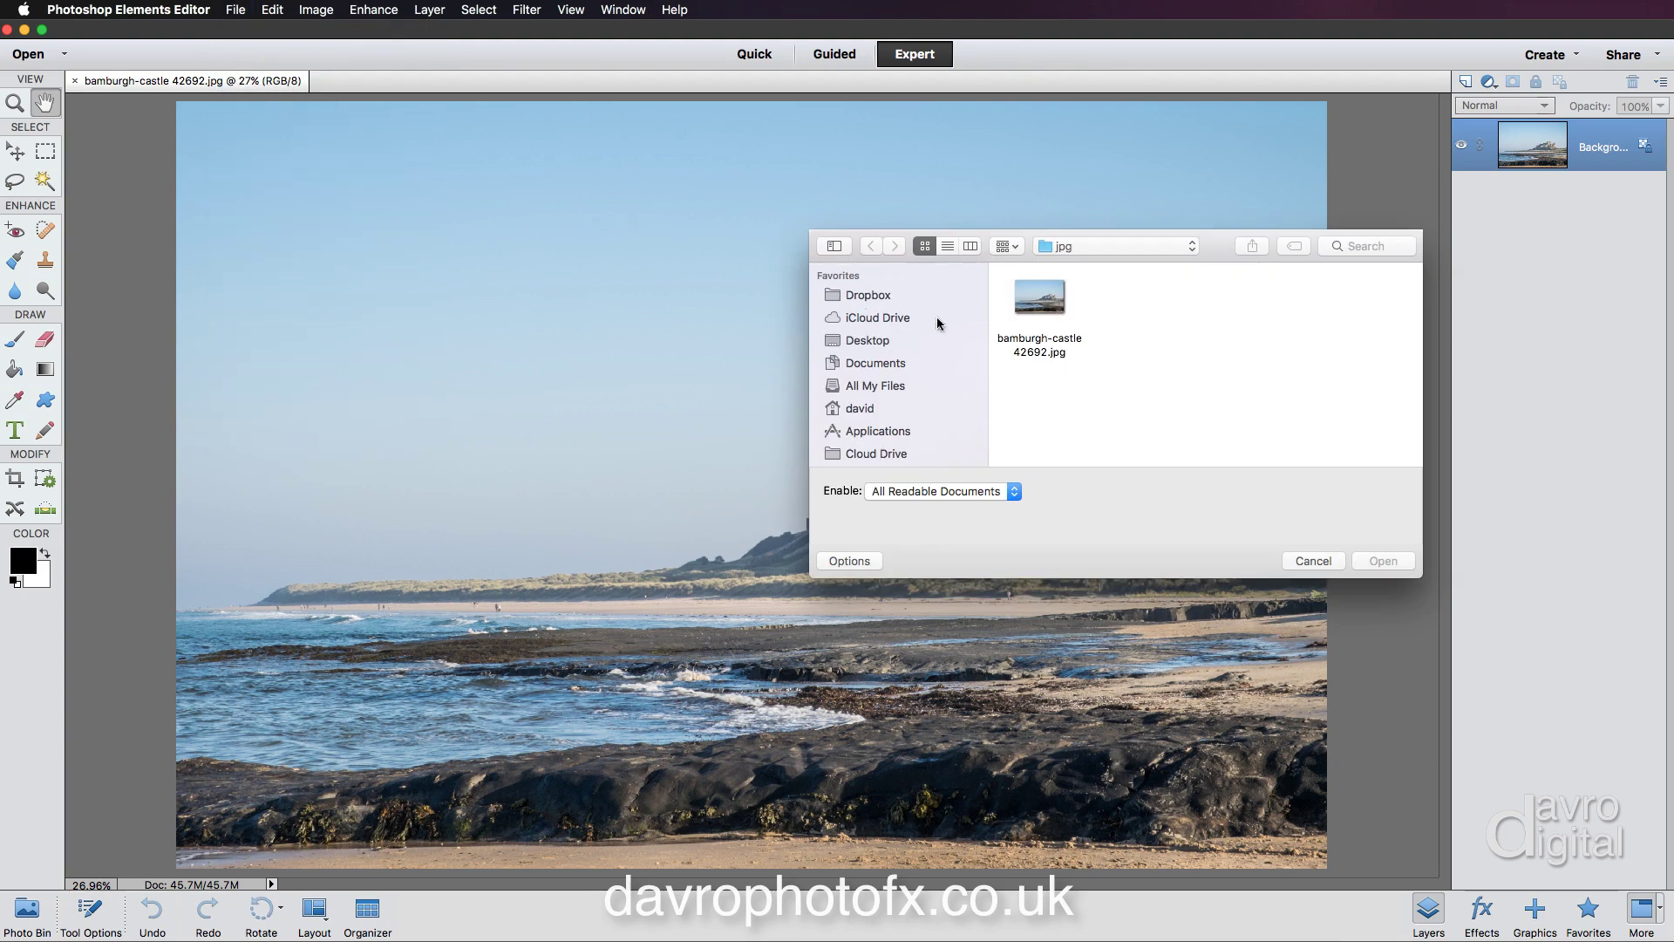
pyautogui.click(881, 342)
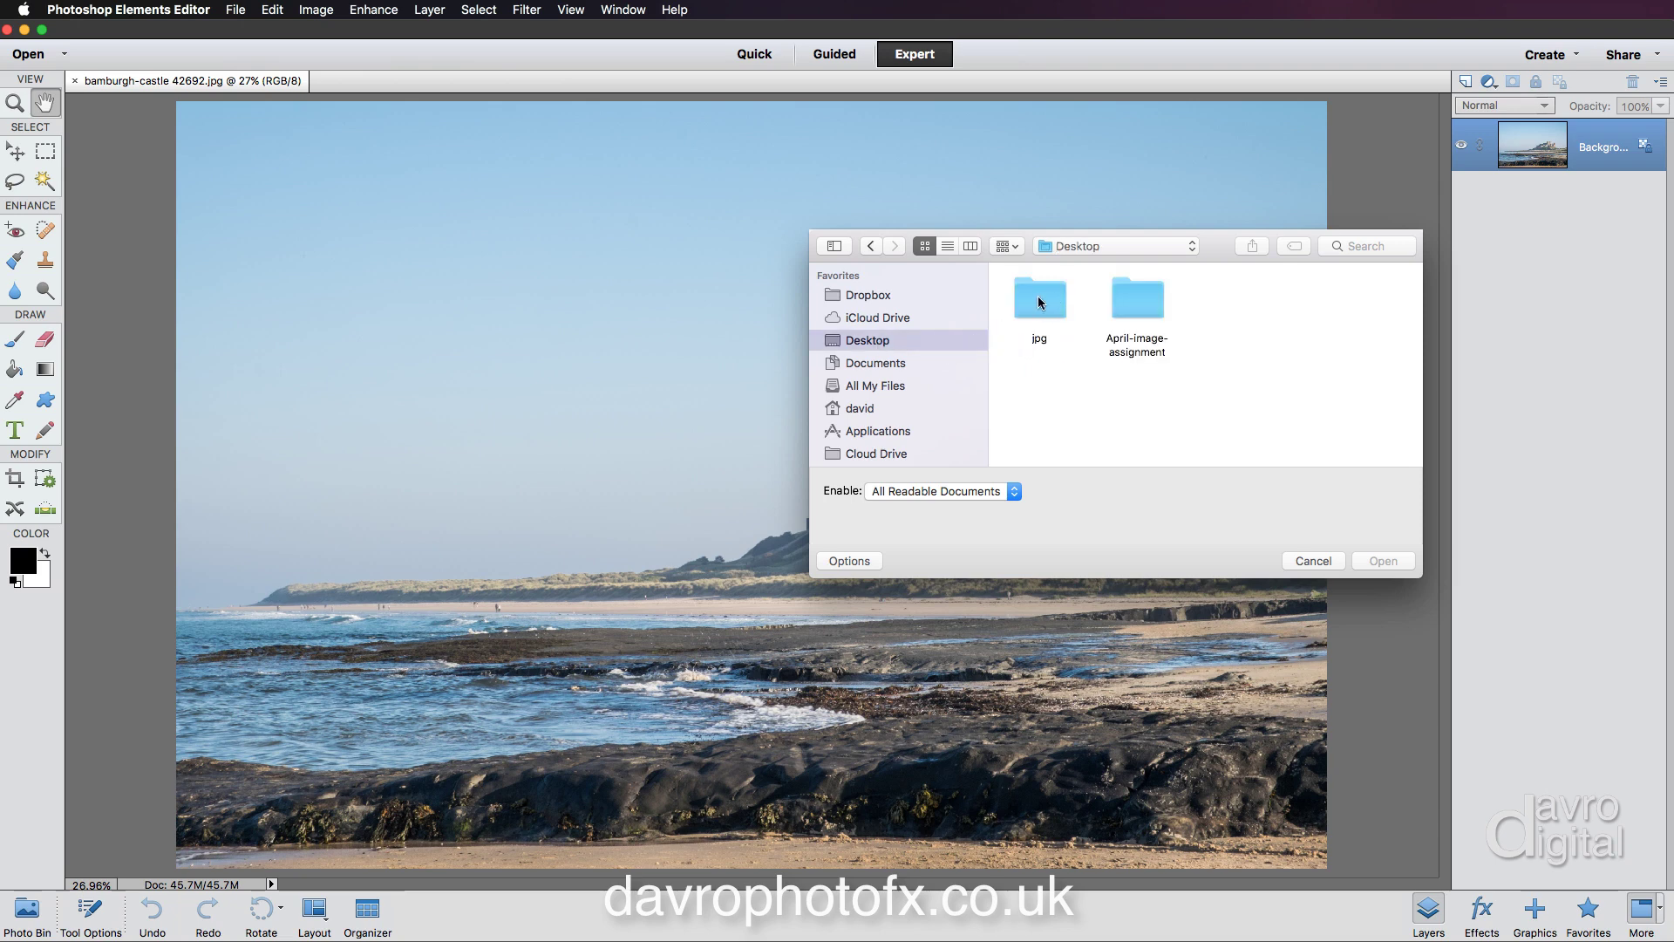
pyautogui.doubleClick(1039, 302)
pyautogui.click(1044, 296)
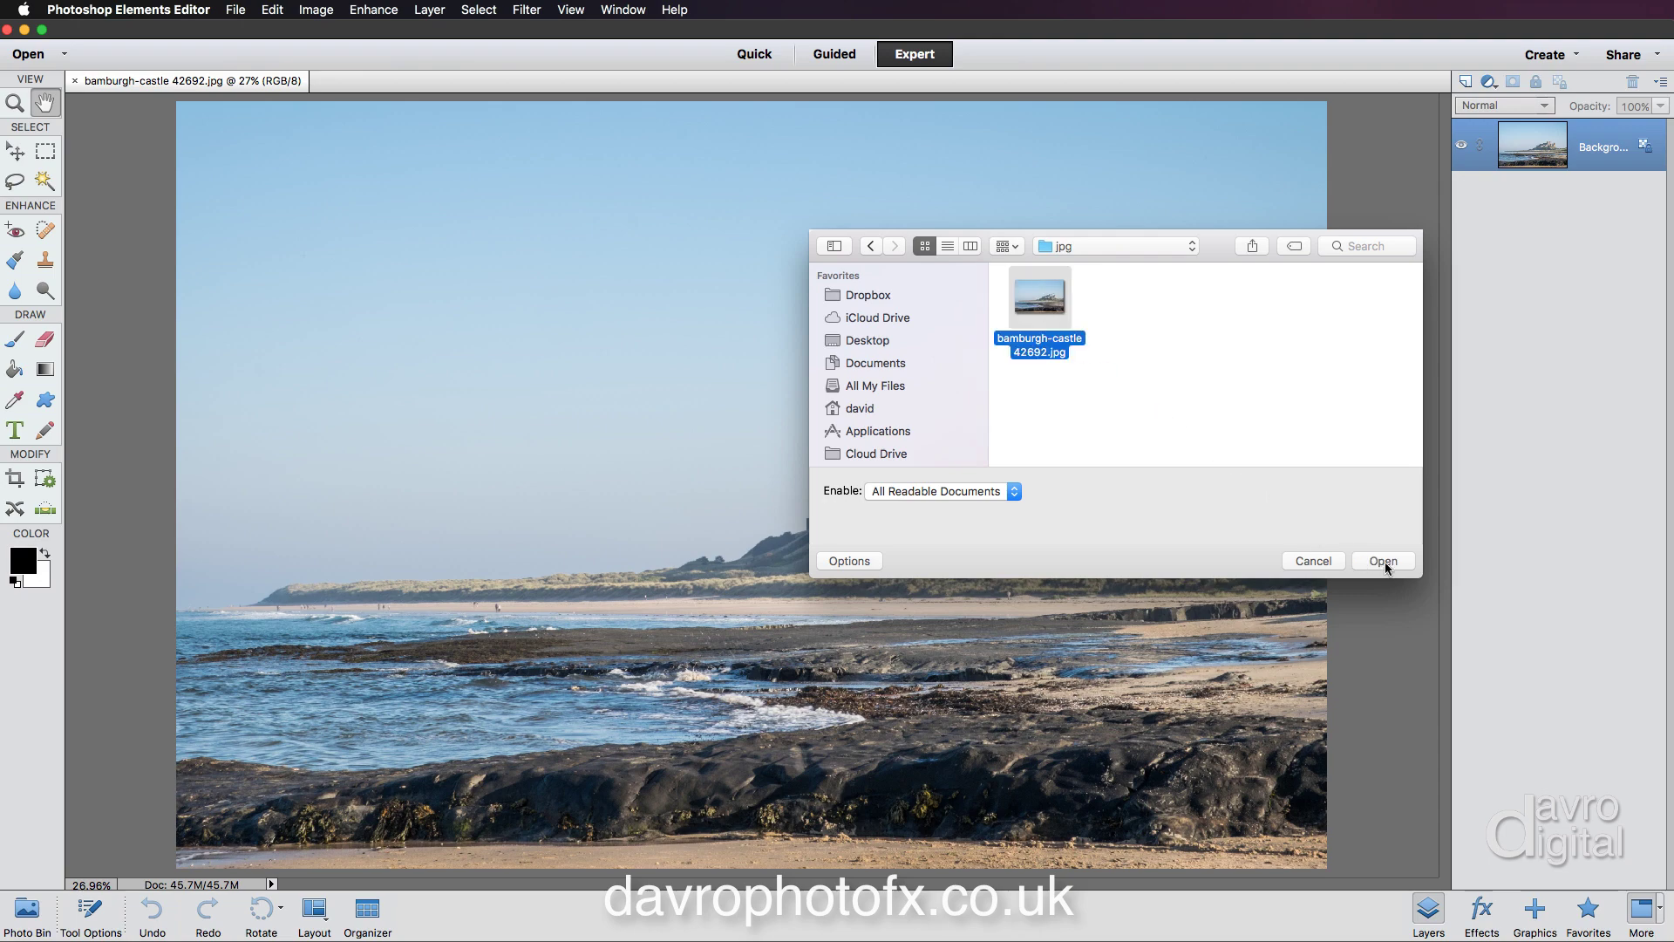
pyautogui.click(1384, 561)
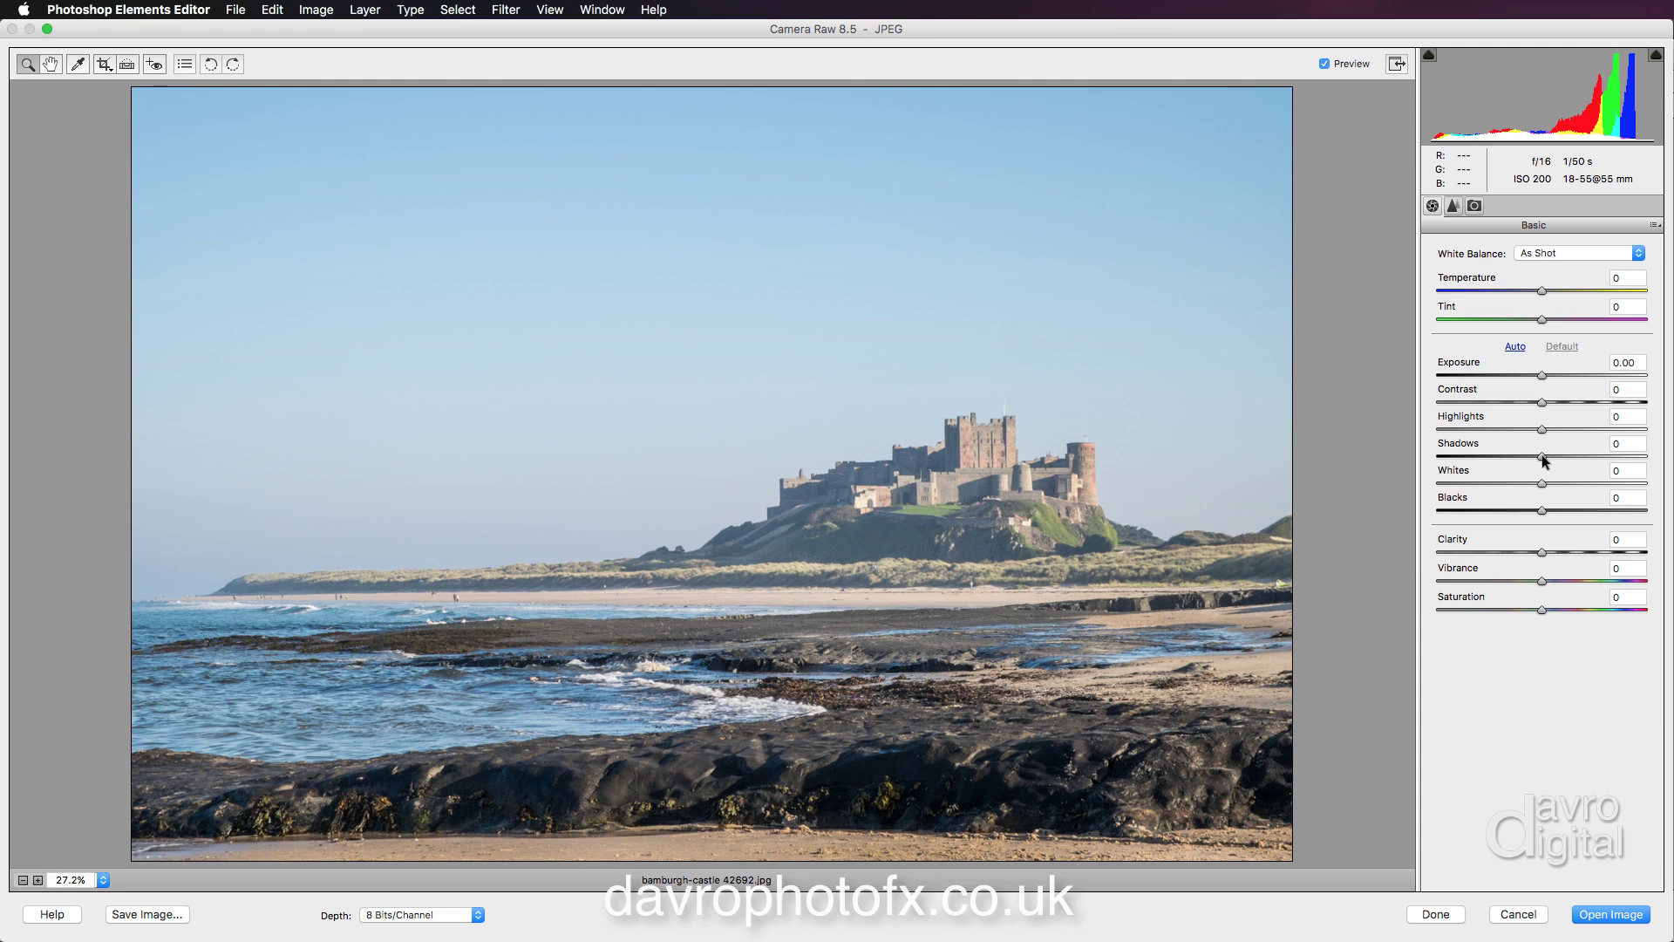
# Step: Set the photo's Shadows to +43 and Highlights to -57 in the basic adjustments
pyautogui.moveTo(1543, 457); pyautogui.dragTo(1589, 456)
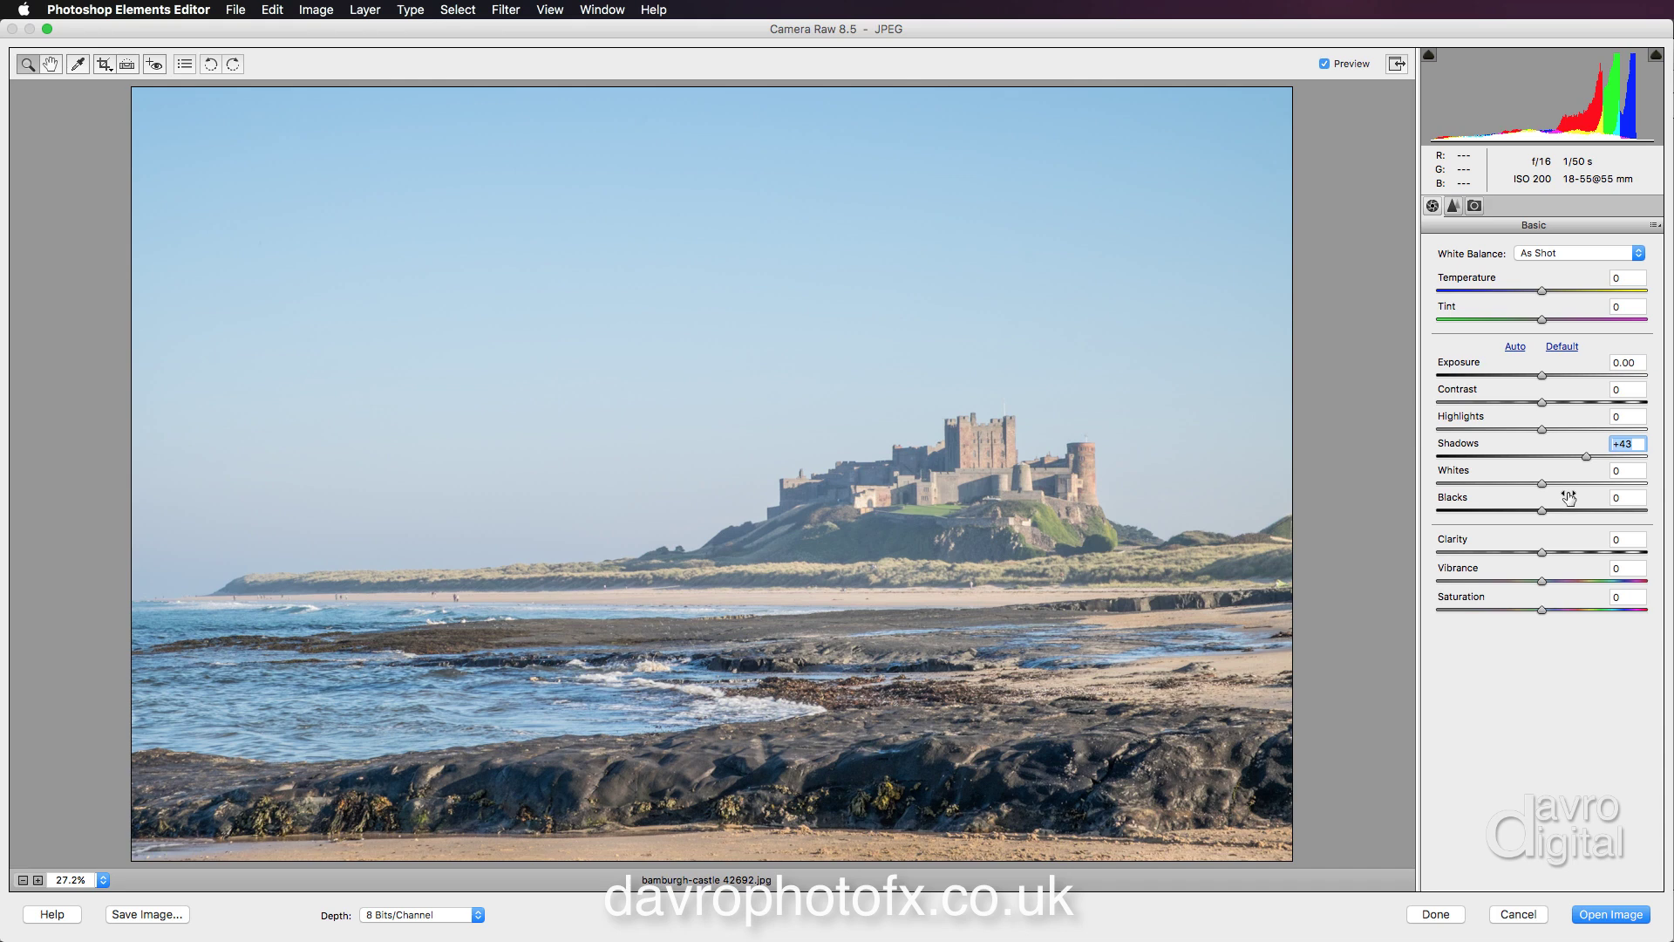
pyautogui.click(1542, 429)
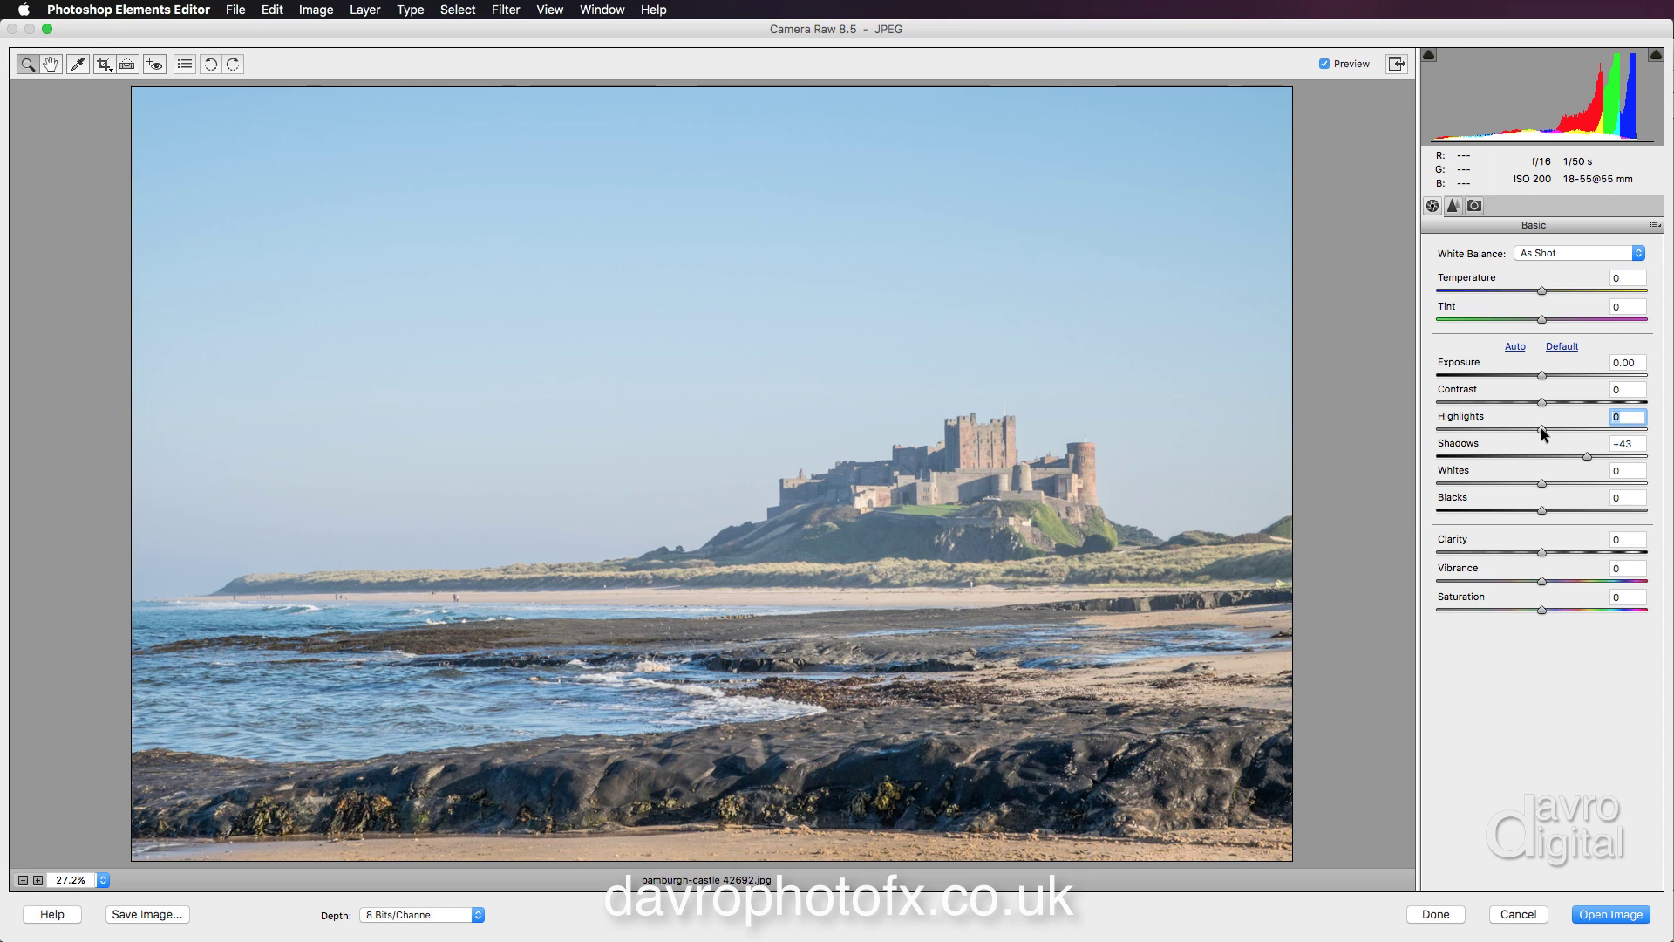
pyautogui.moveTo(1542, 431); pyautogui.dragTo(1482, 434)
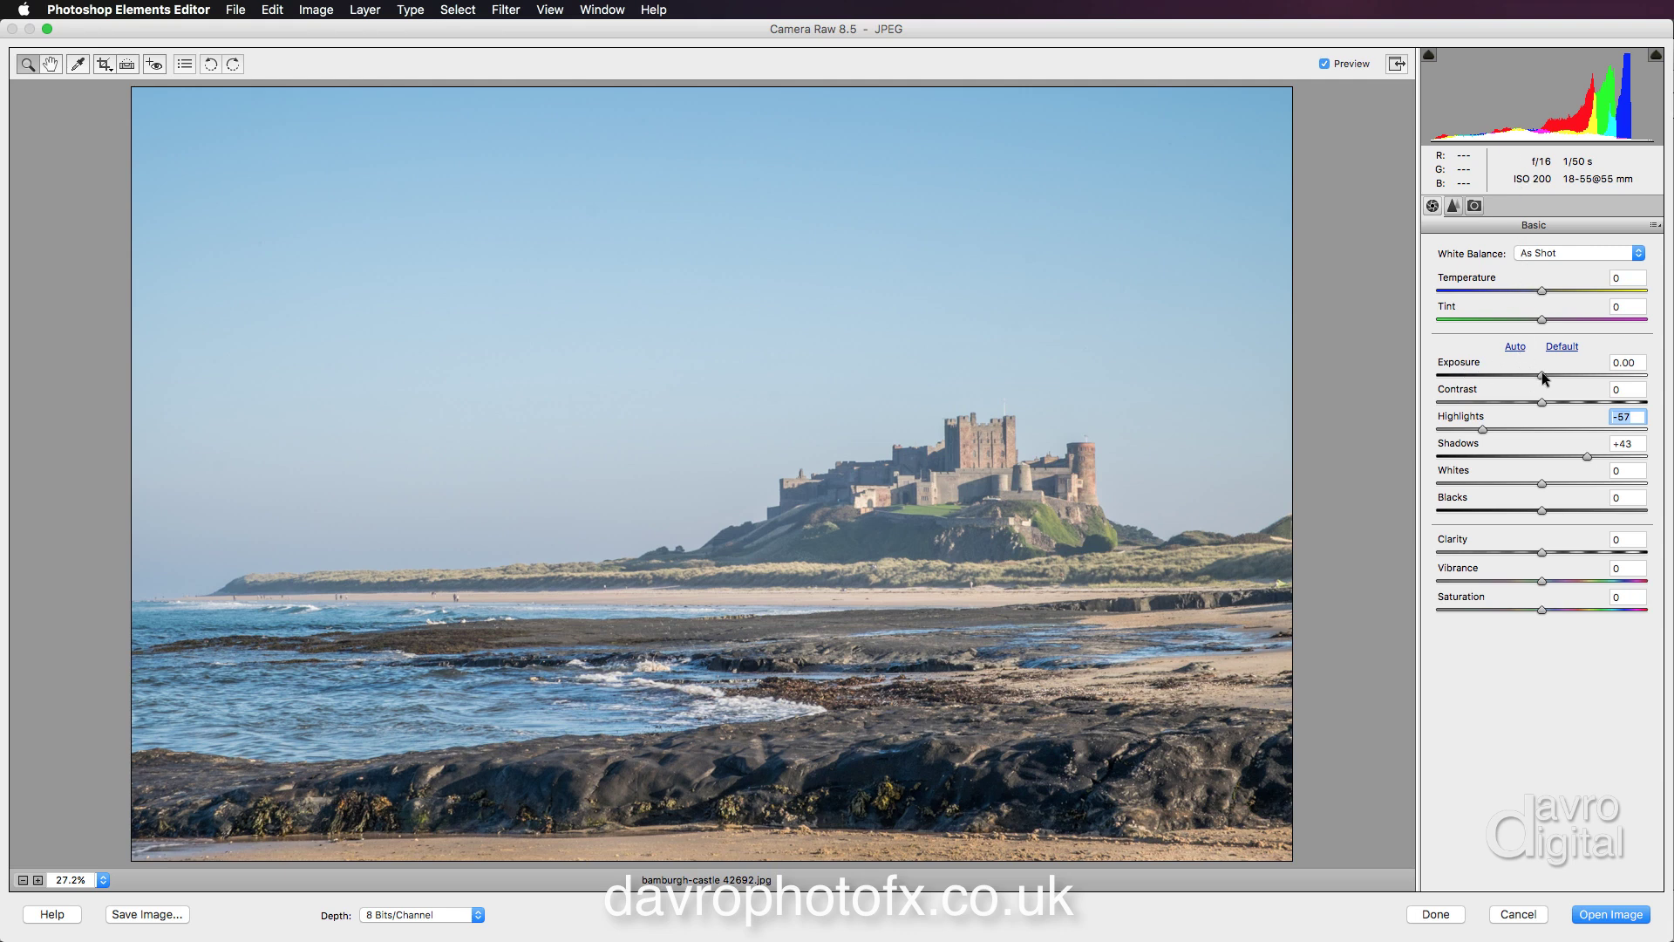
# Step: Try Exposure at +1.90, -2.05 and +0.15, resetting it to 0.00
pyautogui.moveTo(1543, 375); pyautogui.dragTo(1582, 374)
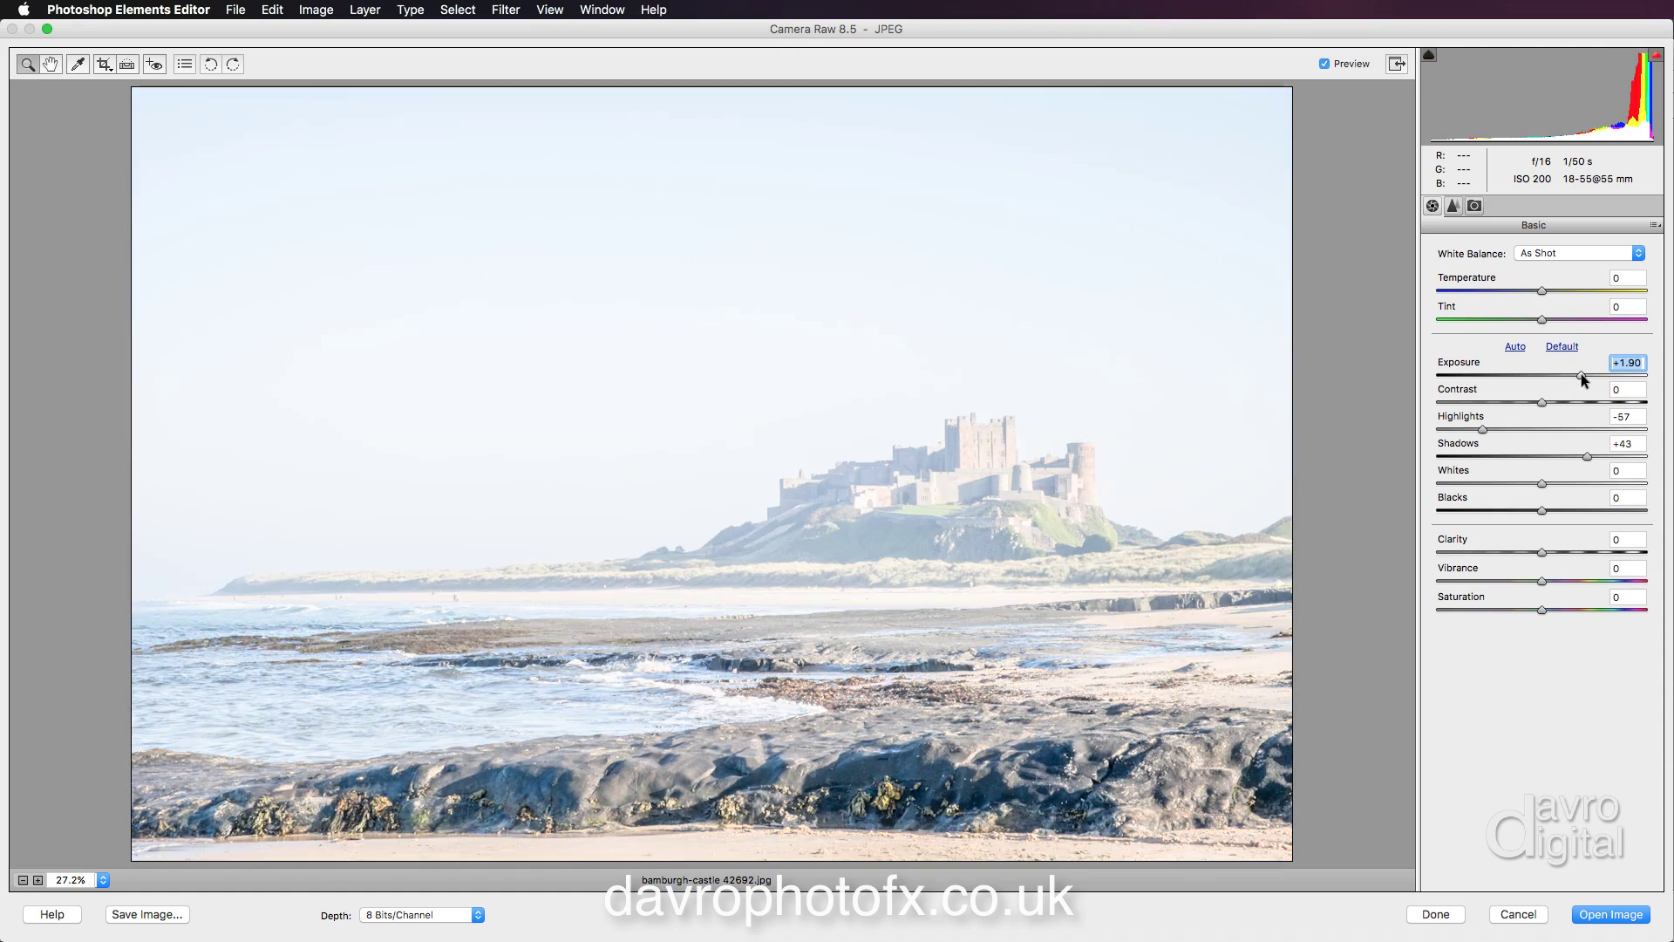
pyautogui.moveTo(1582, 375); pyautogui.dragTo(1499, 375)
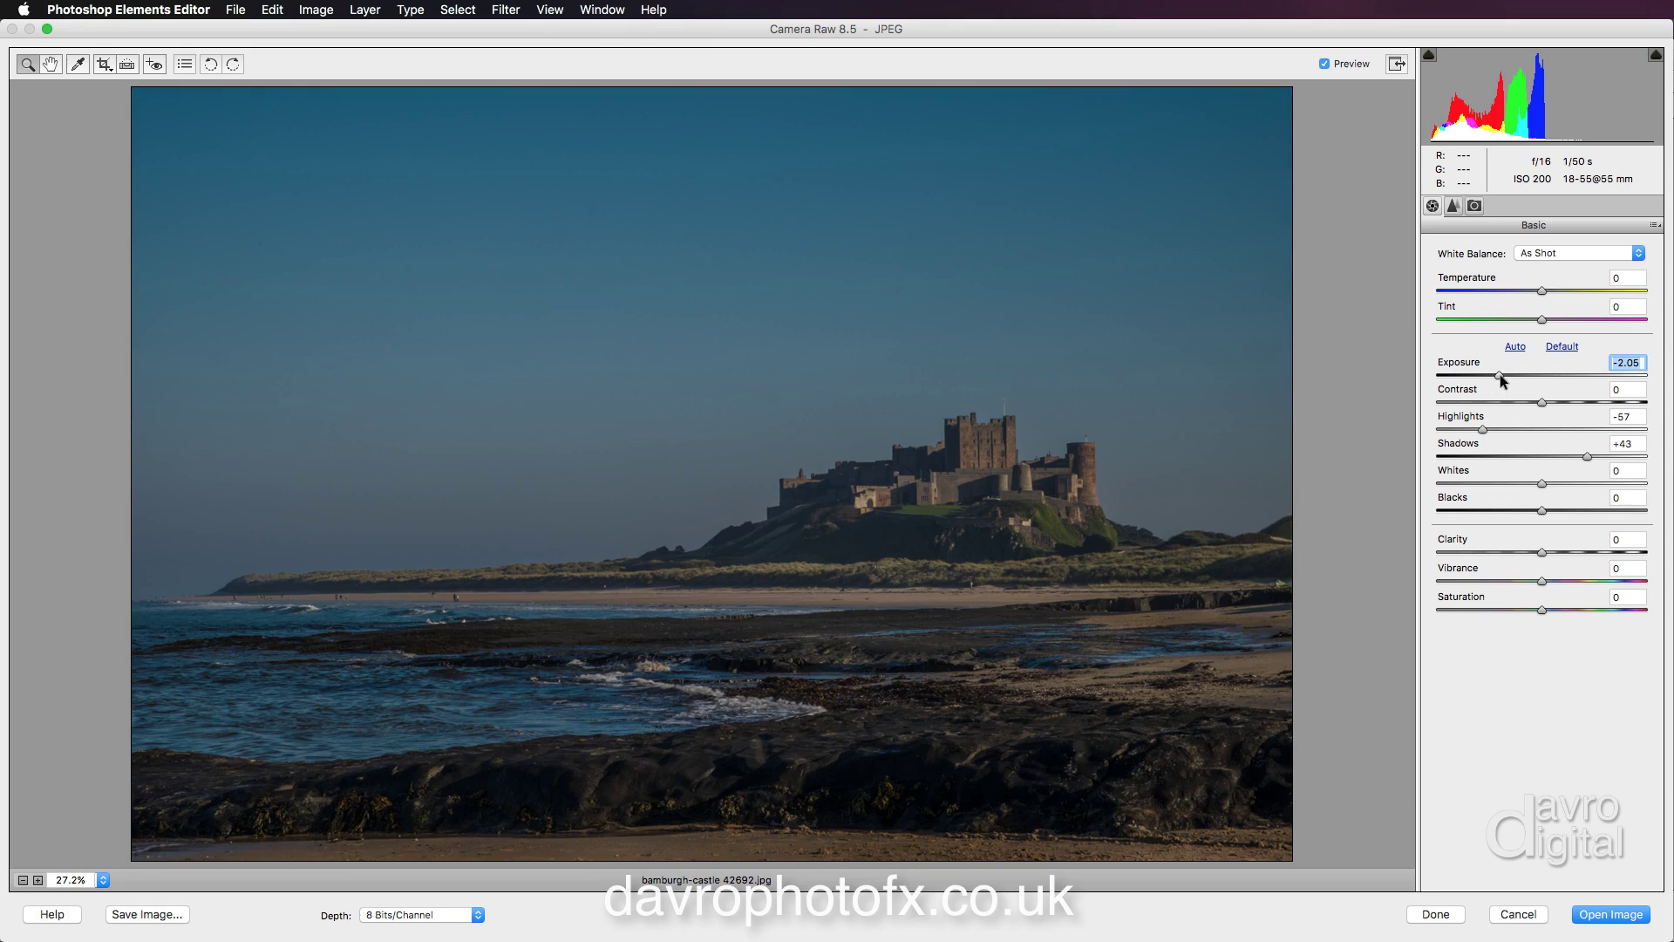
pyautogui.doubleClick(1500, 375)
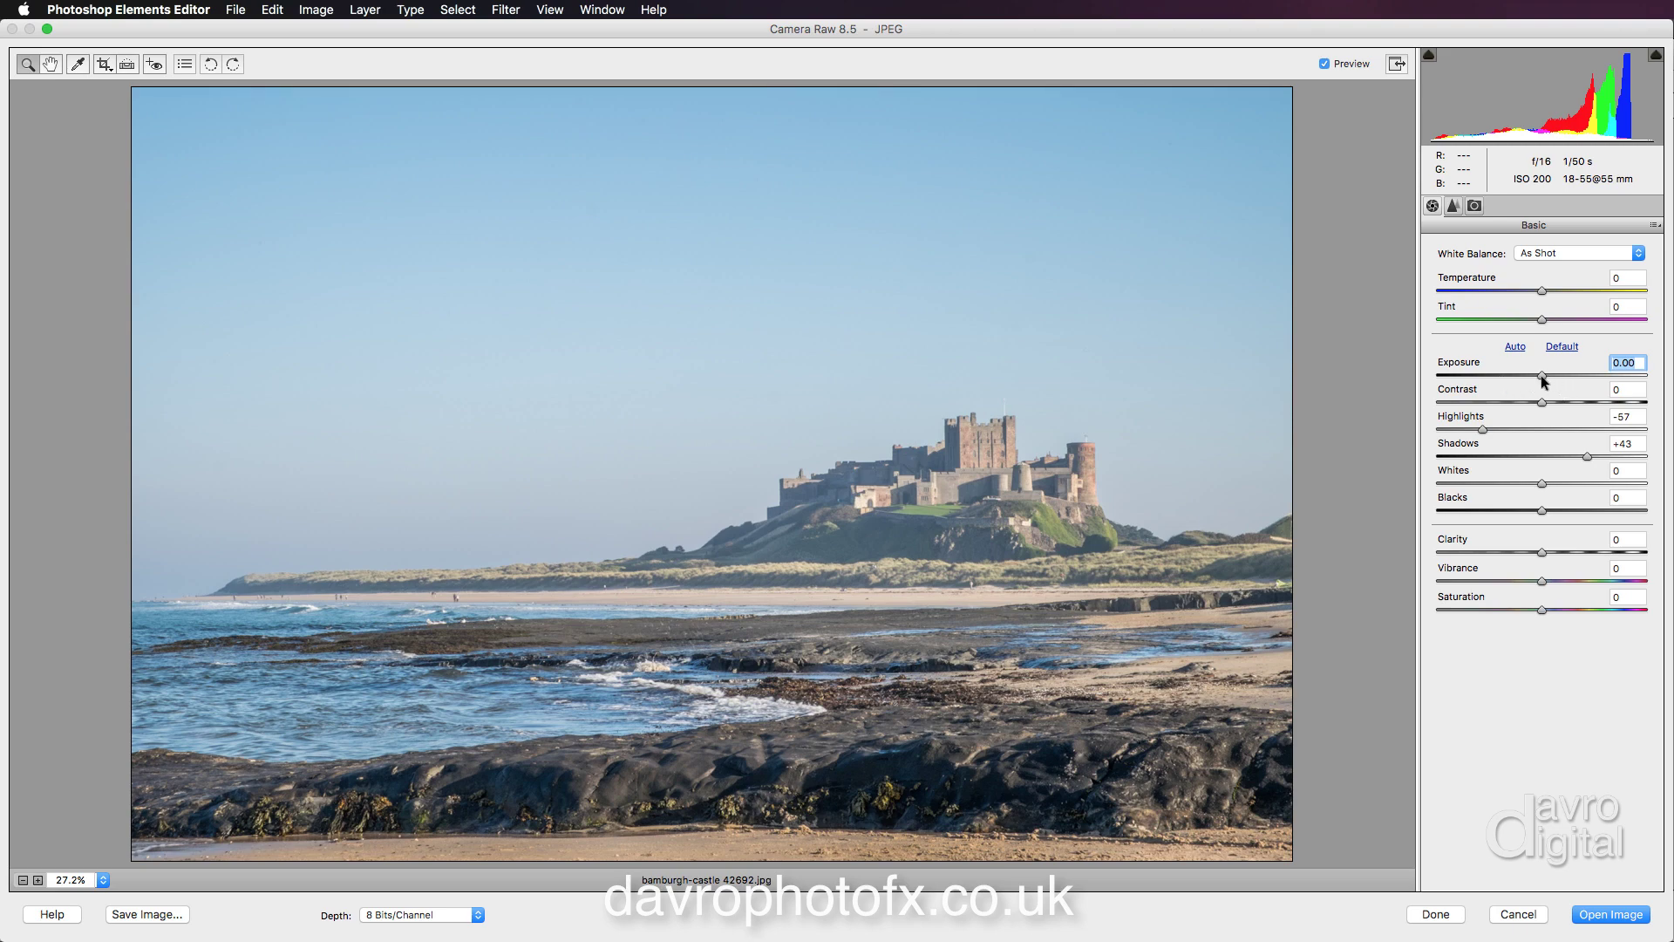
pyautogui.moveTo(1542, 376); pyautogui.dragTo(1545, 374)
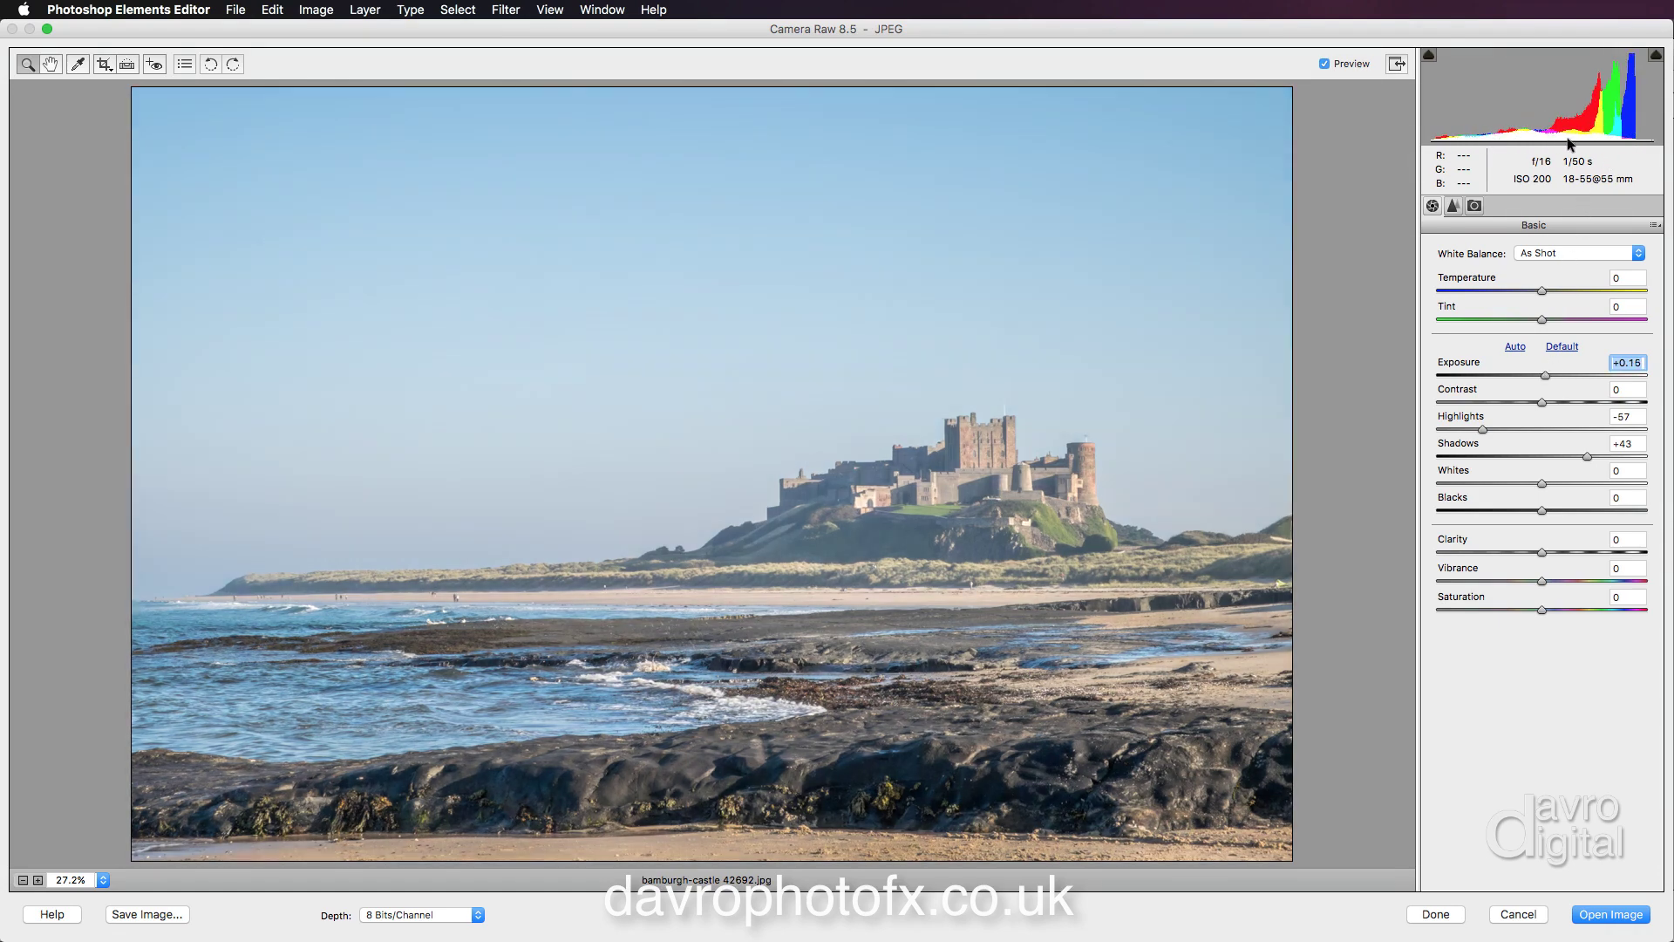
pyautogui.doubleClick(1545, 375)
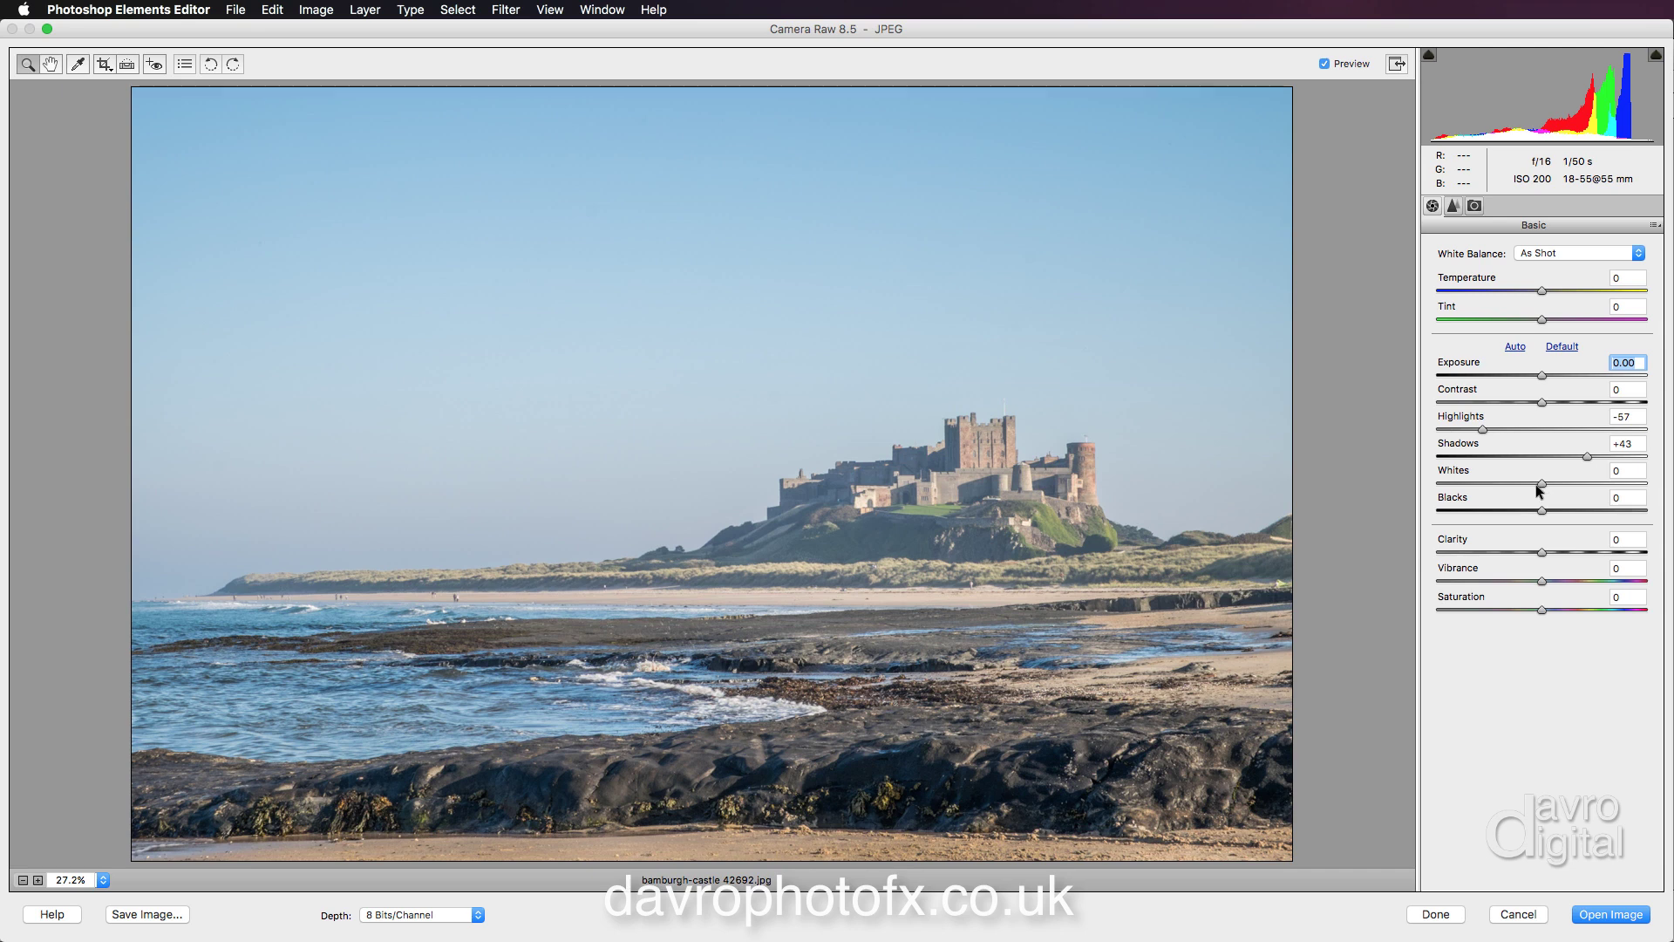
# Step: Try Whites at +52 and about +69, using the highlight clipping warning to check for blown areas
pyautogui.moveTo(1540, 481); pyautogui.dragTo(1594, 486)
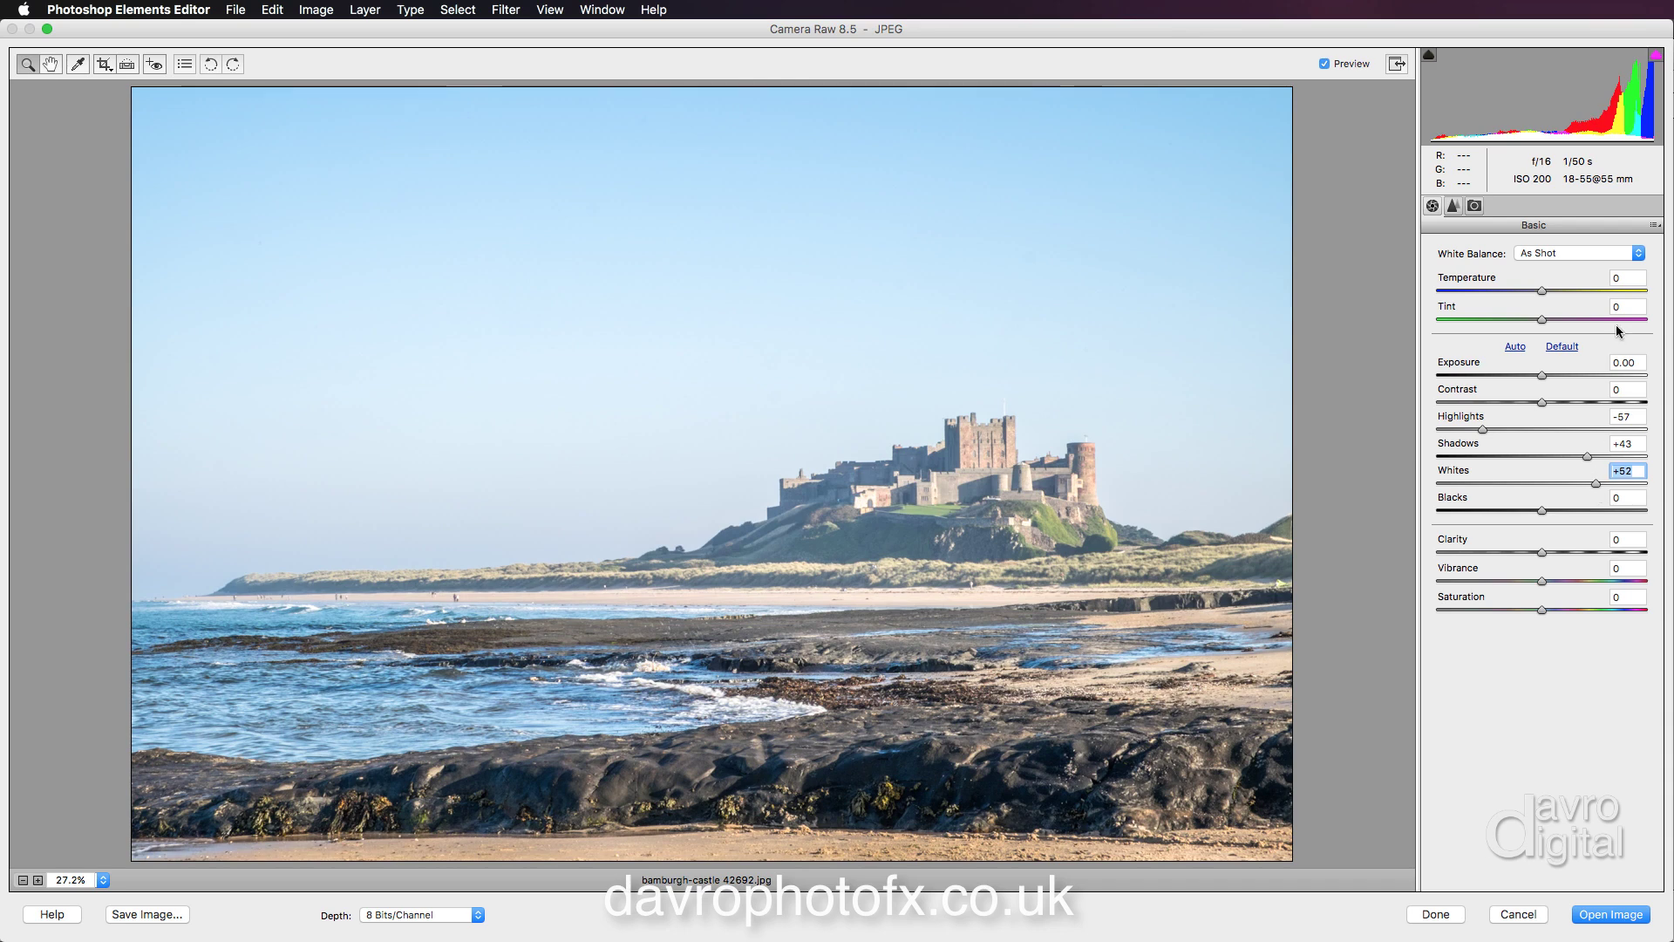
pyautogui.click(1655, 57)
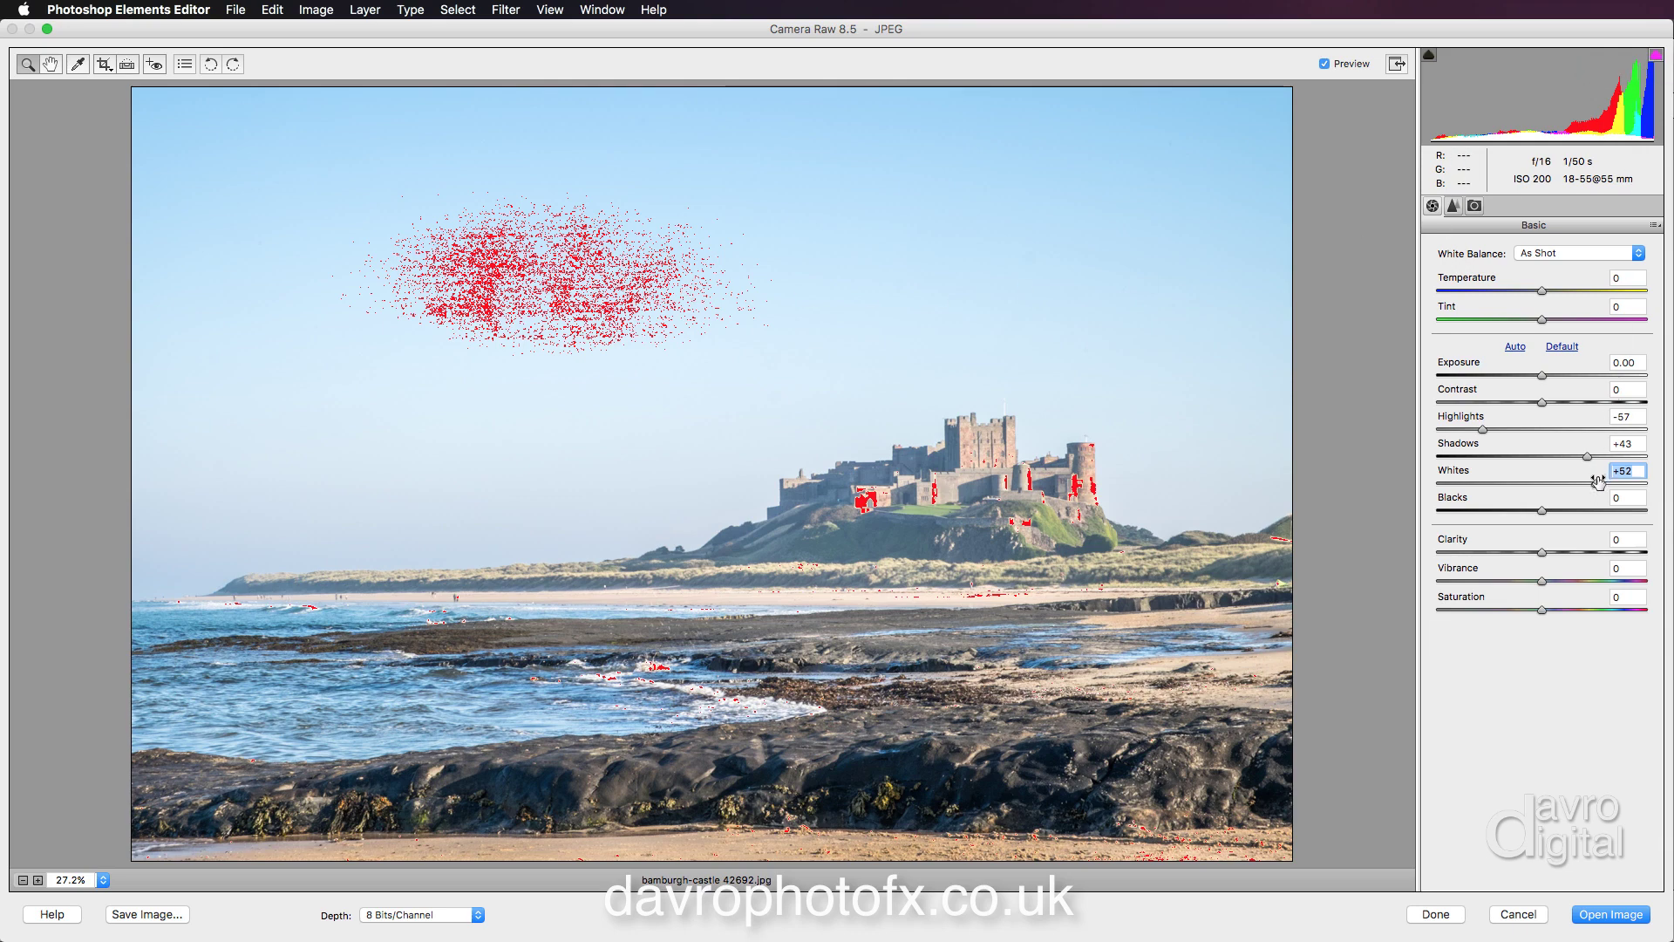
pyautogui.moveTo(1598, 479); pyautogui.dragTo(1615, 484)
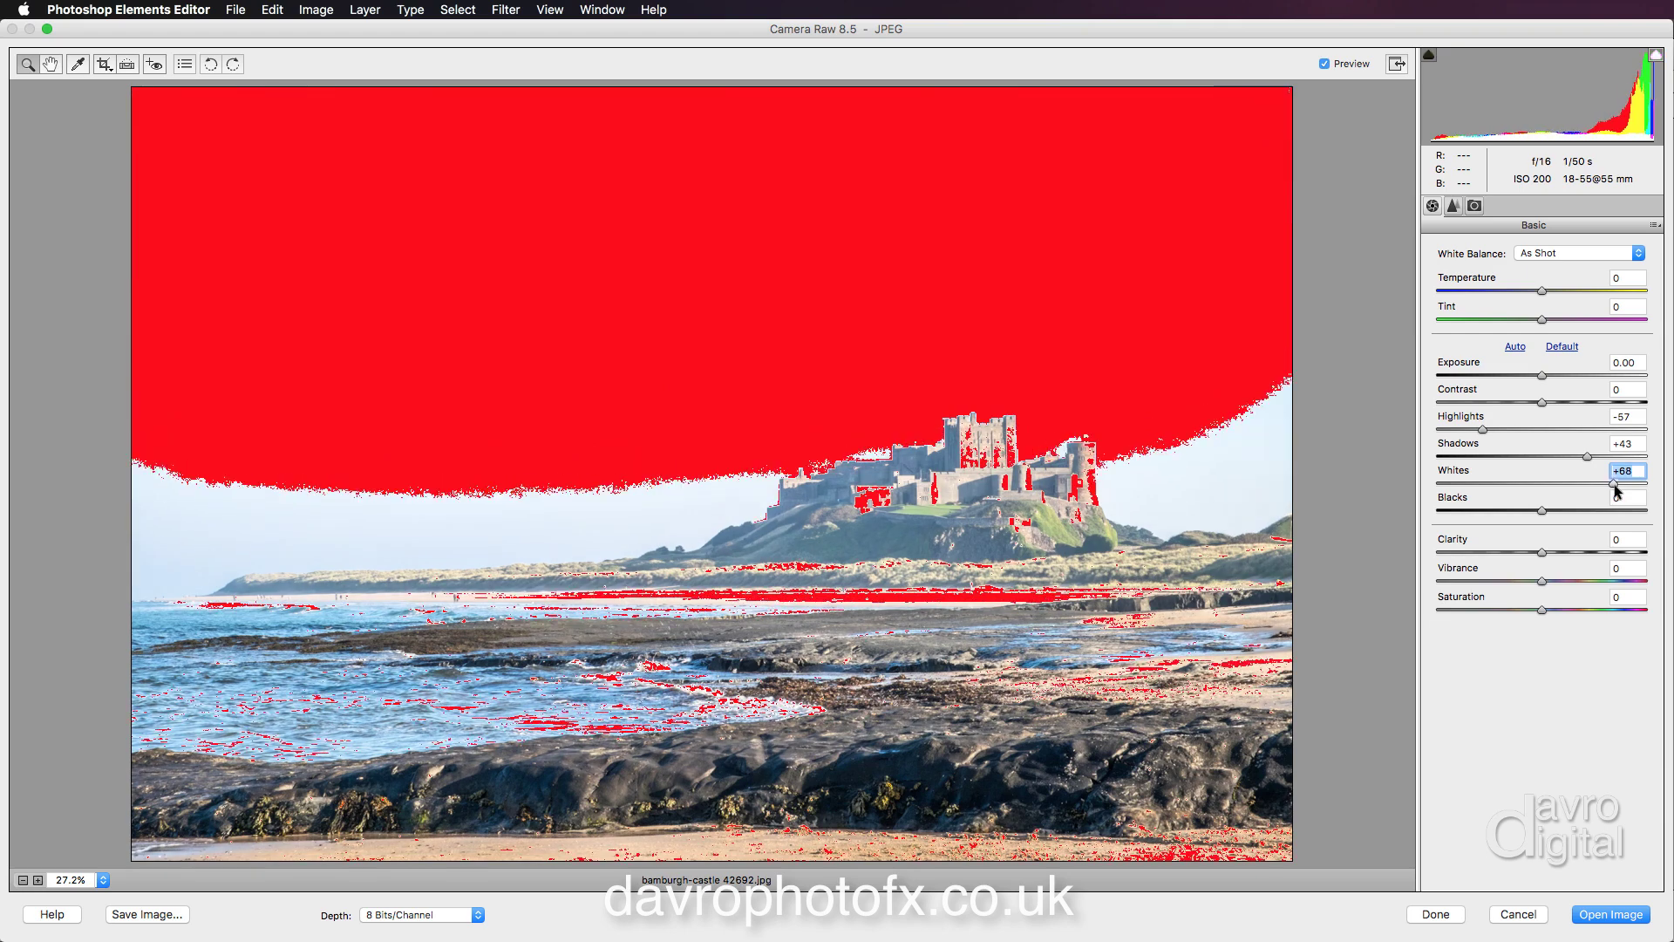
pyautogui.click(1655, 56)
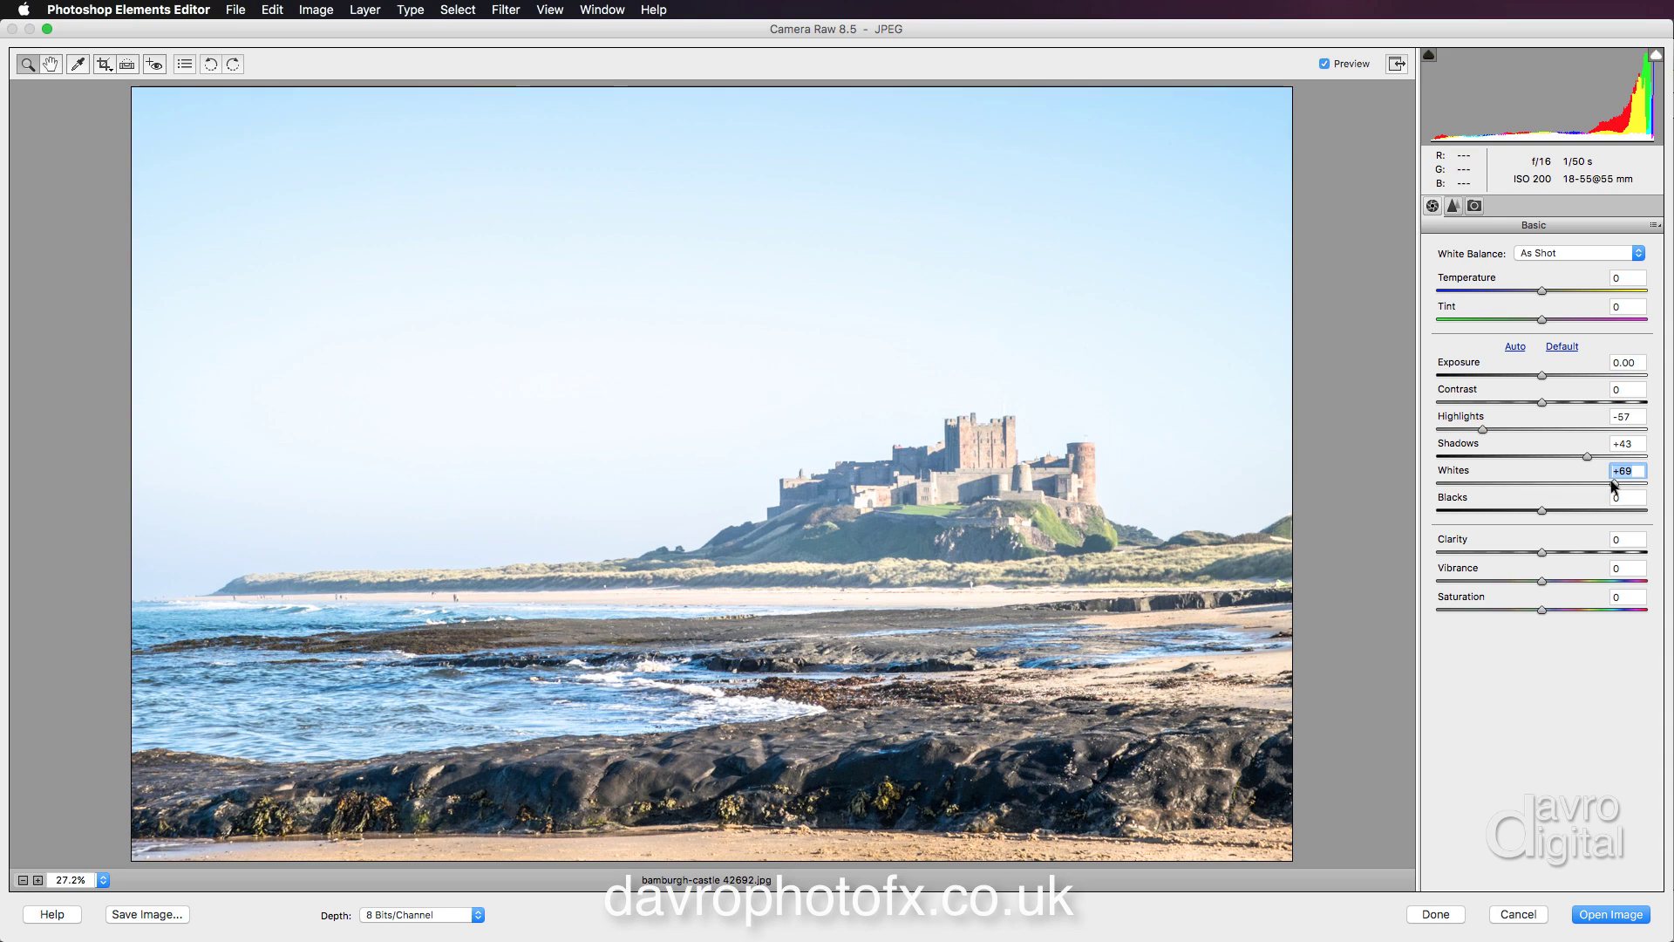
# Step: Reduce Whites to +45, checking the bright areas with the highlight clipping warning
pyautogui.moveTo(1614, 483); pyautogui.dragTo(1596, 483)
pyautogui.click(1656, 56)
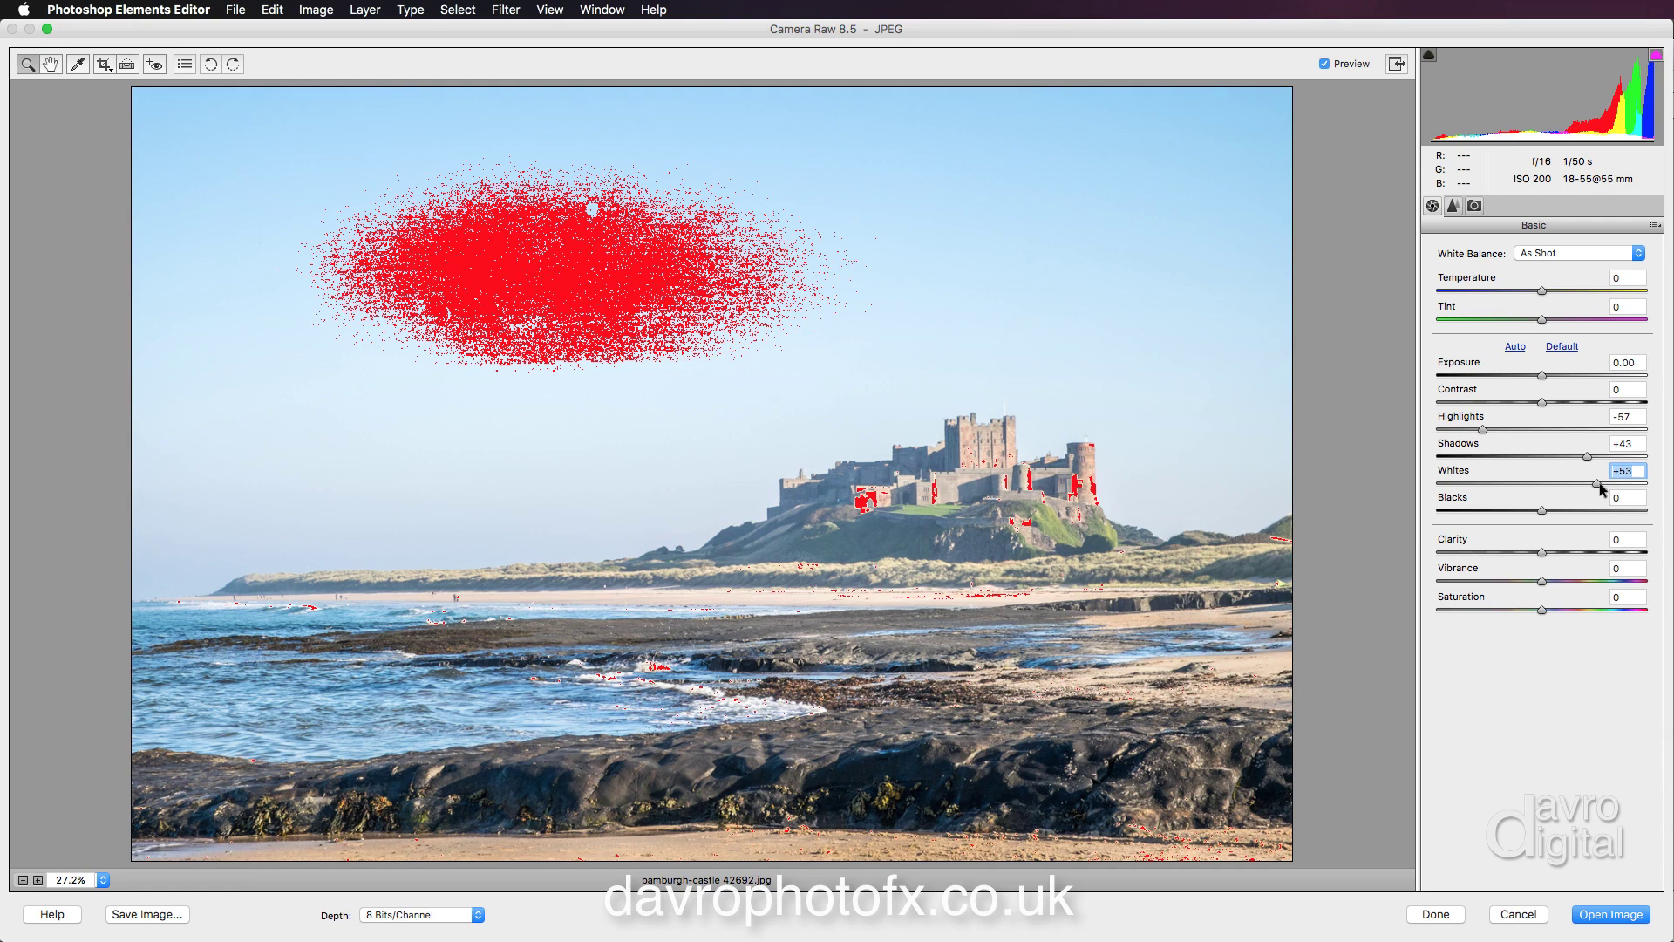
pyautogui.moveTo(1598, 483); pyautogui.dragTo(1592, 483)
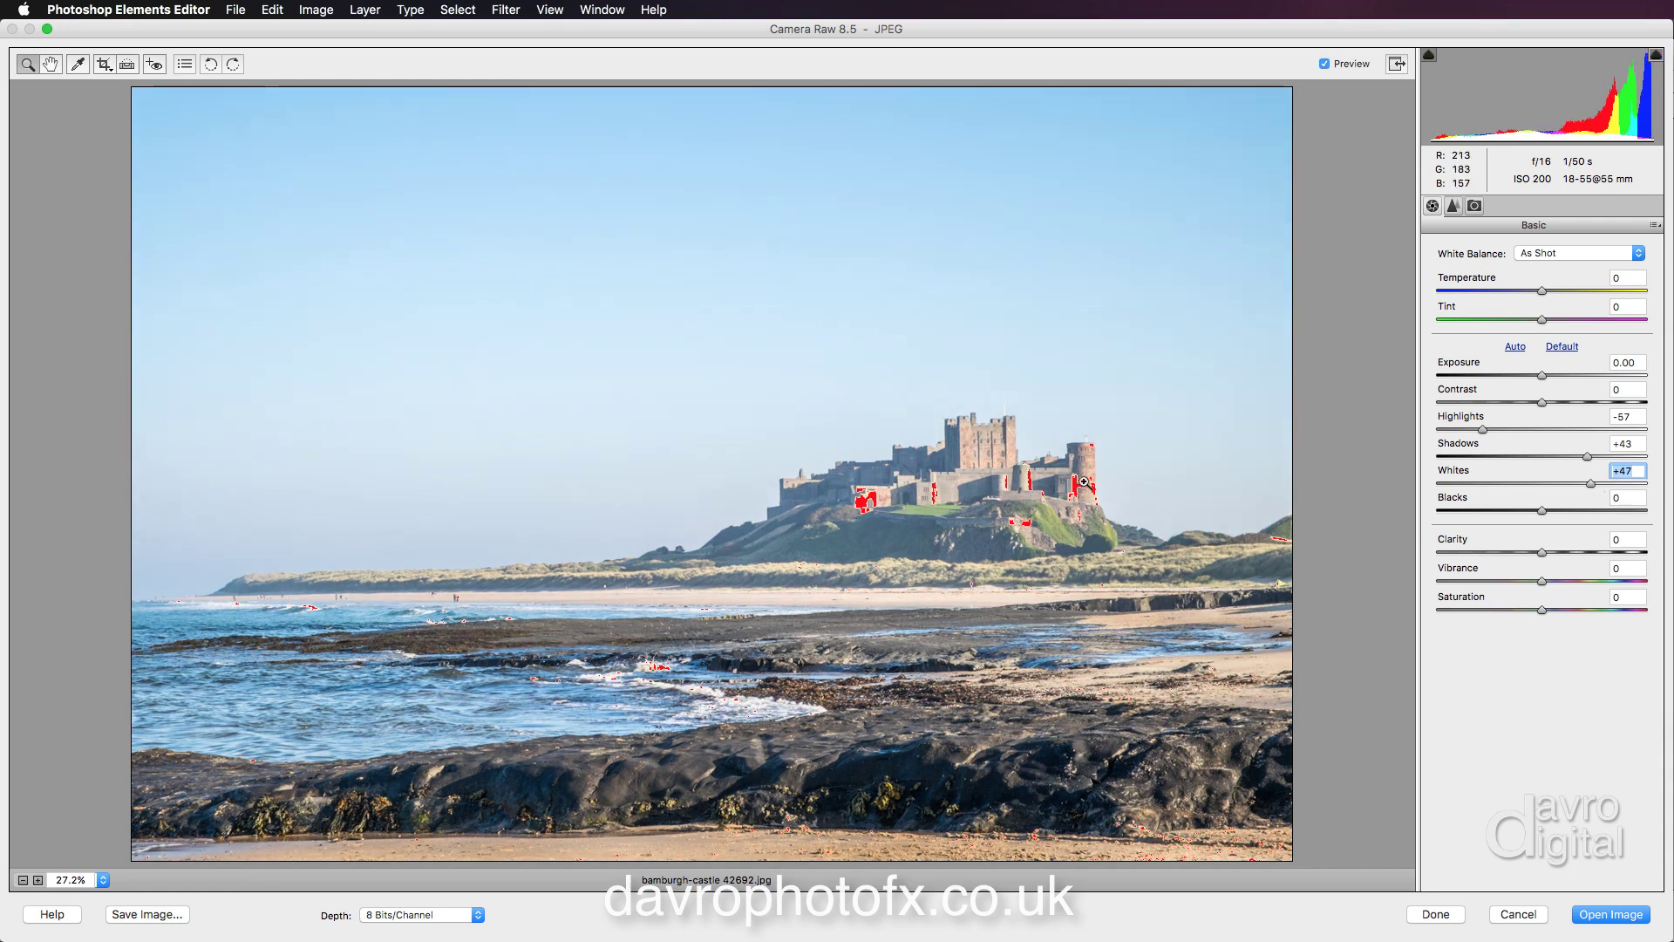
pyautogui.click(1657, 56)
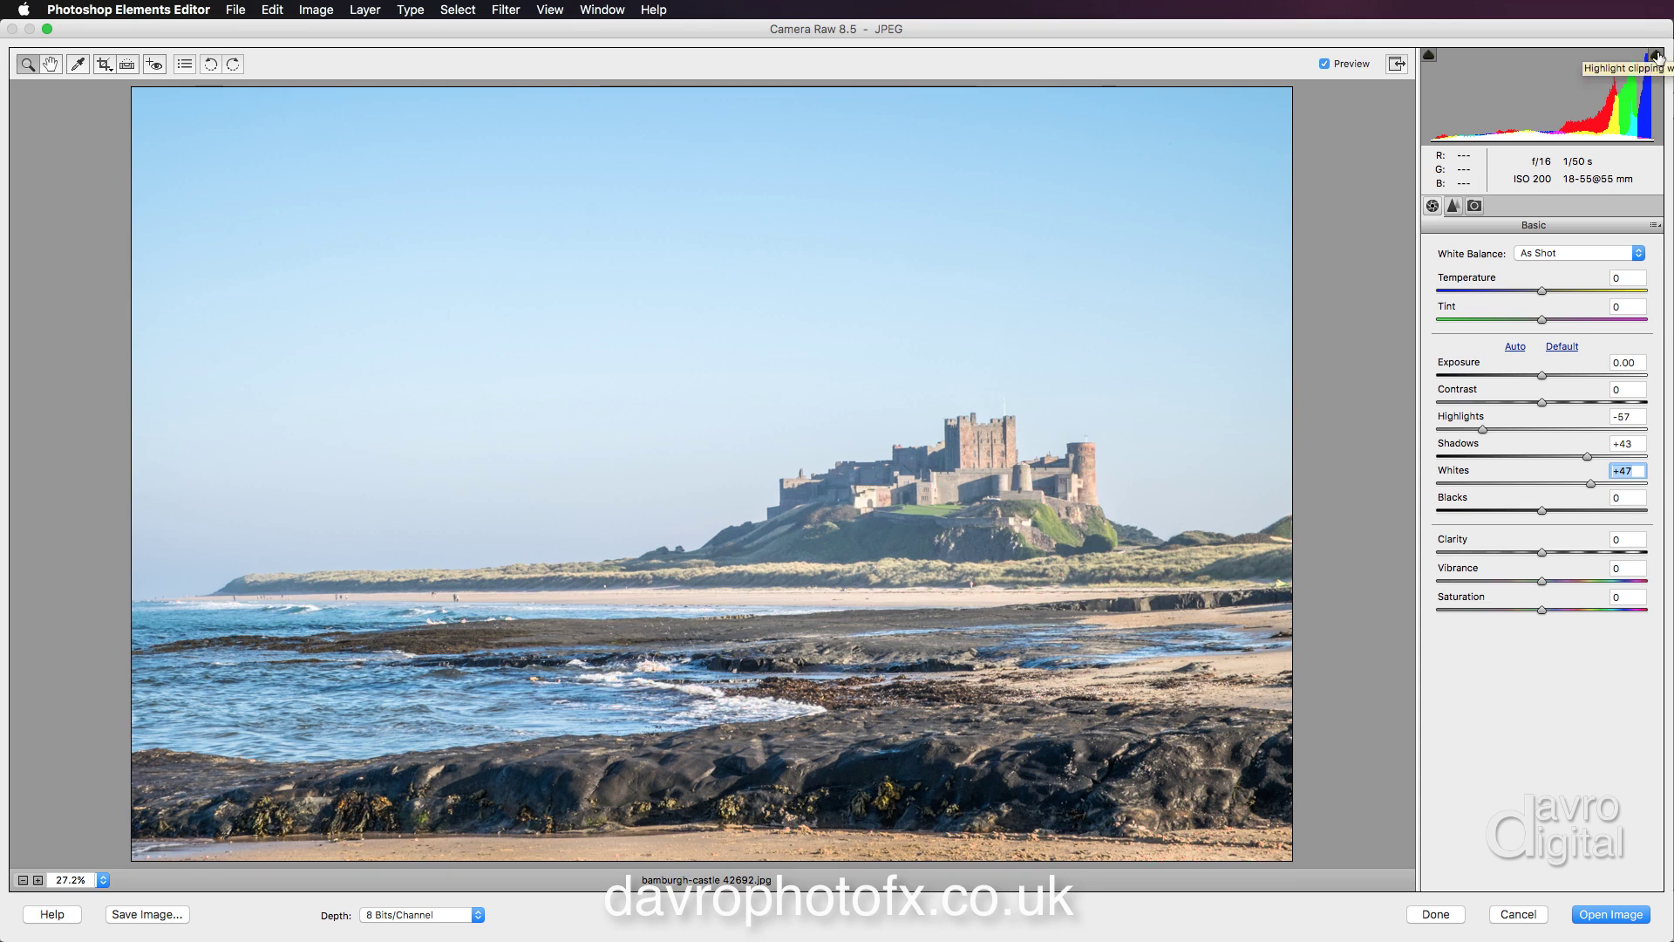
pyautogui.click(1656, 56)
pyautogui.click(1657, 56)
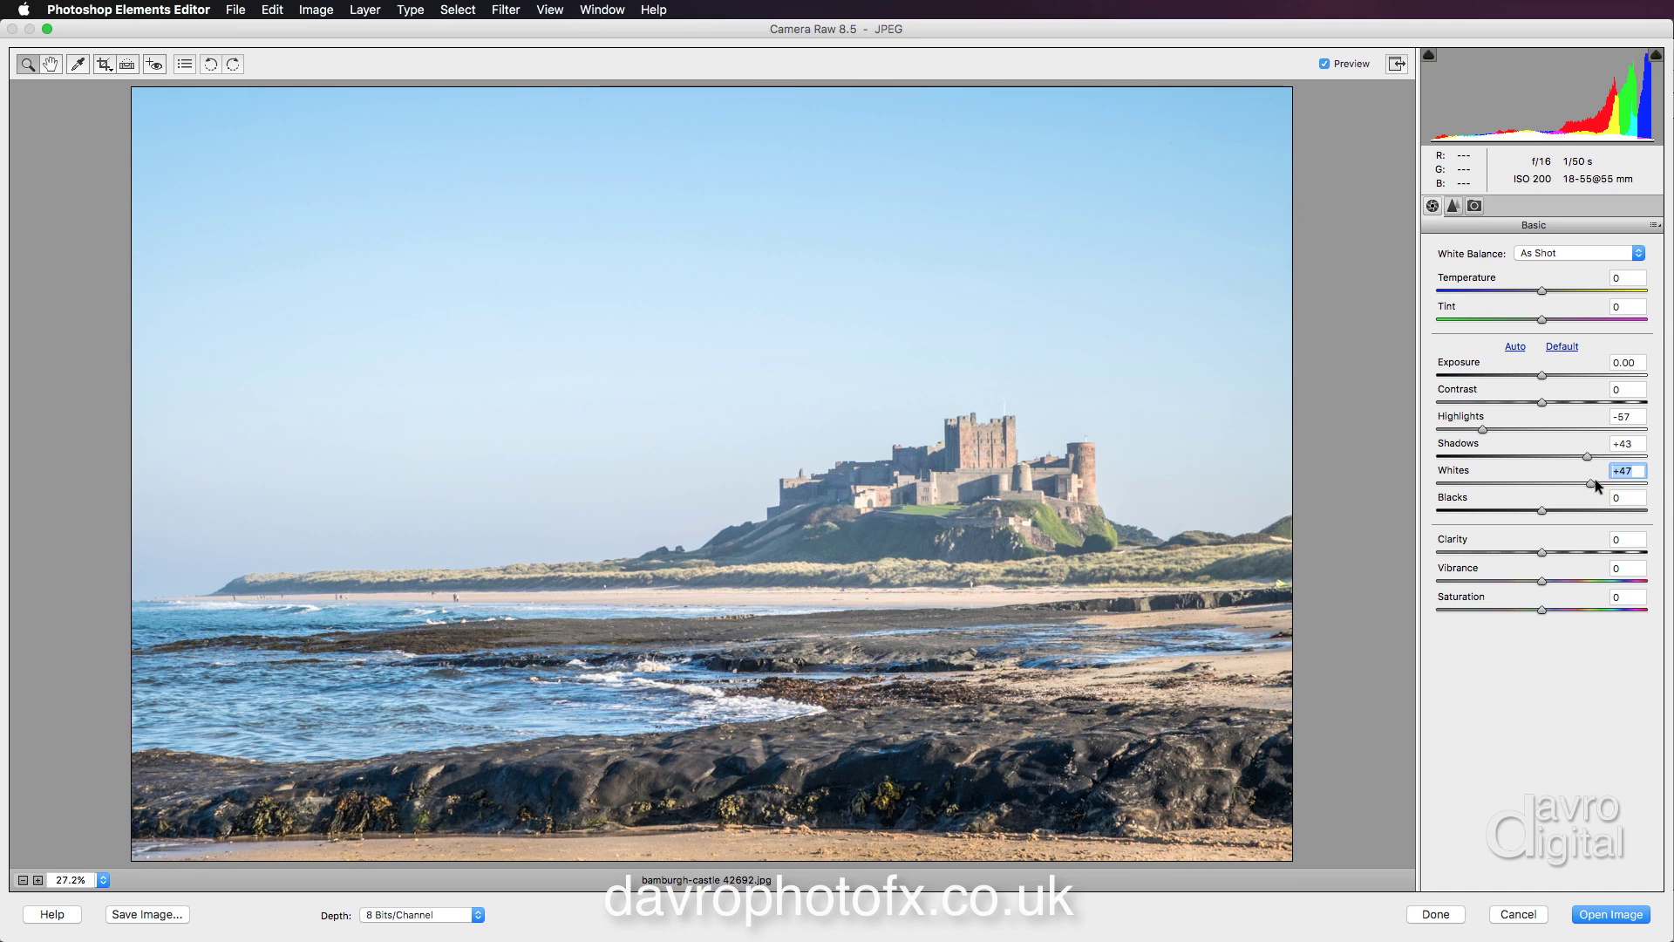
pyautogui.press('Down')
pyautogui.press('Down')
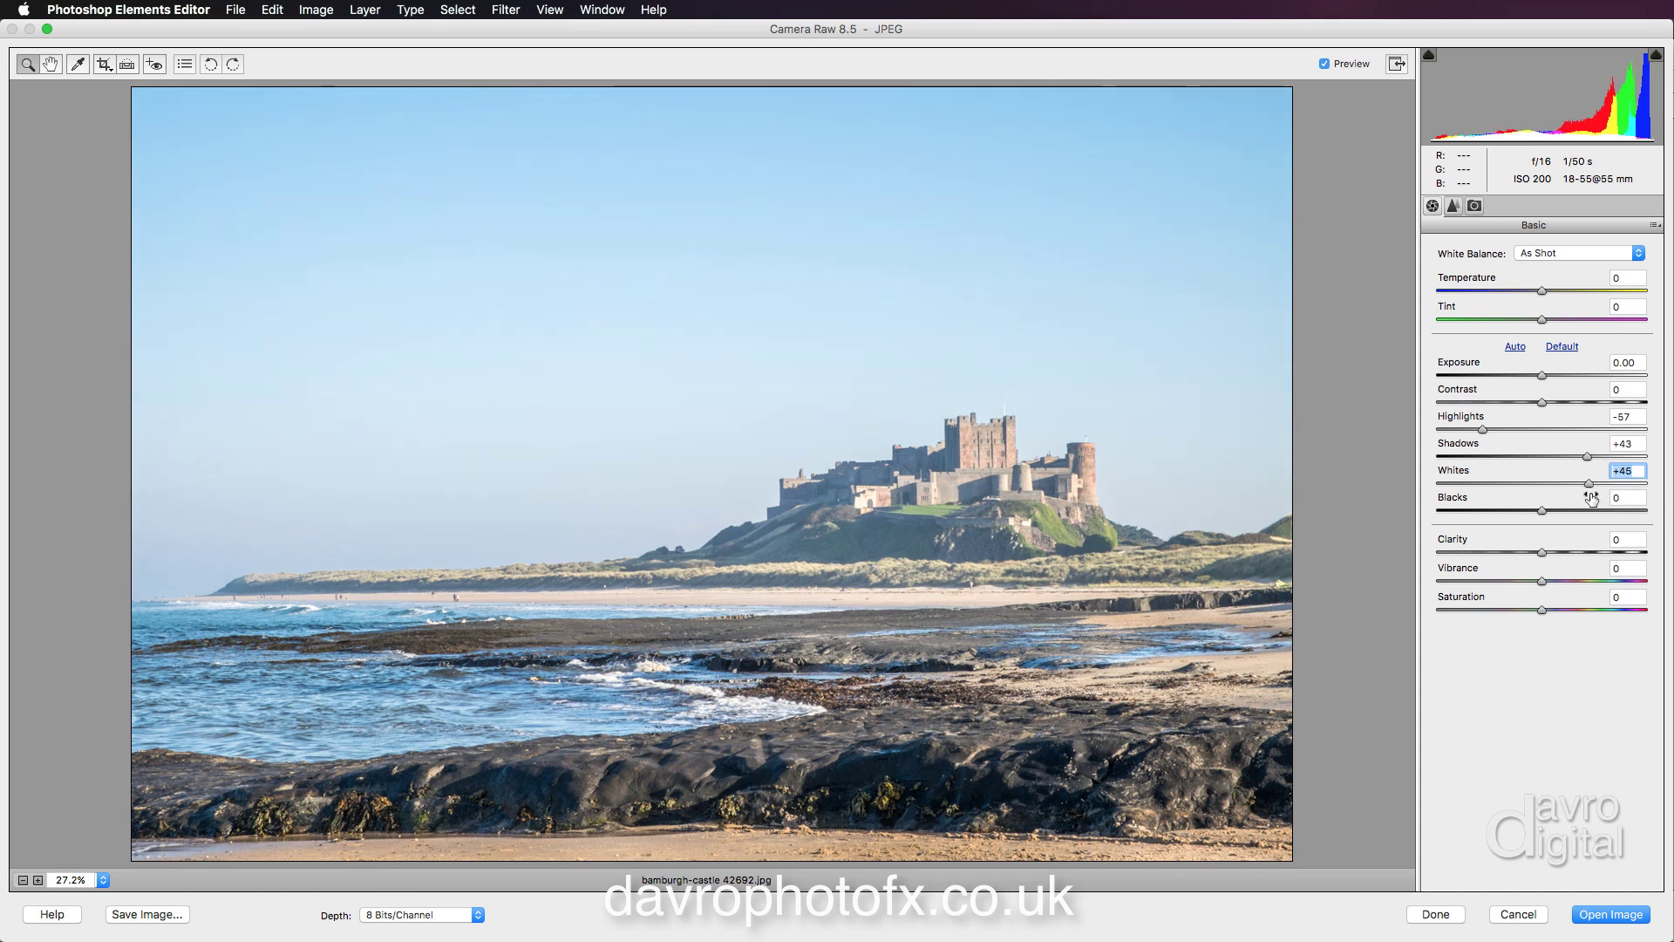
# Step: Set Blacks to +2 after testing -13 and -100 with the shadow clipping warning
pyautogui.click(1542, 513)
pyautogui.moveTo(1542, 515); pyautogui.dragTo(1531, 514)
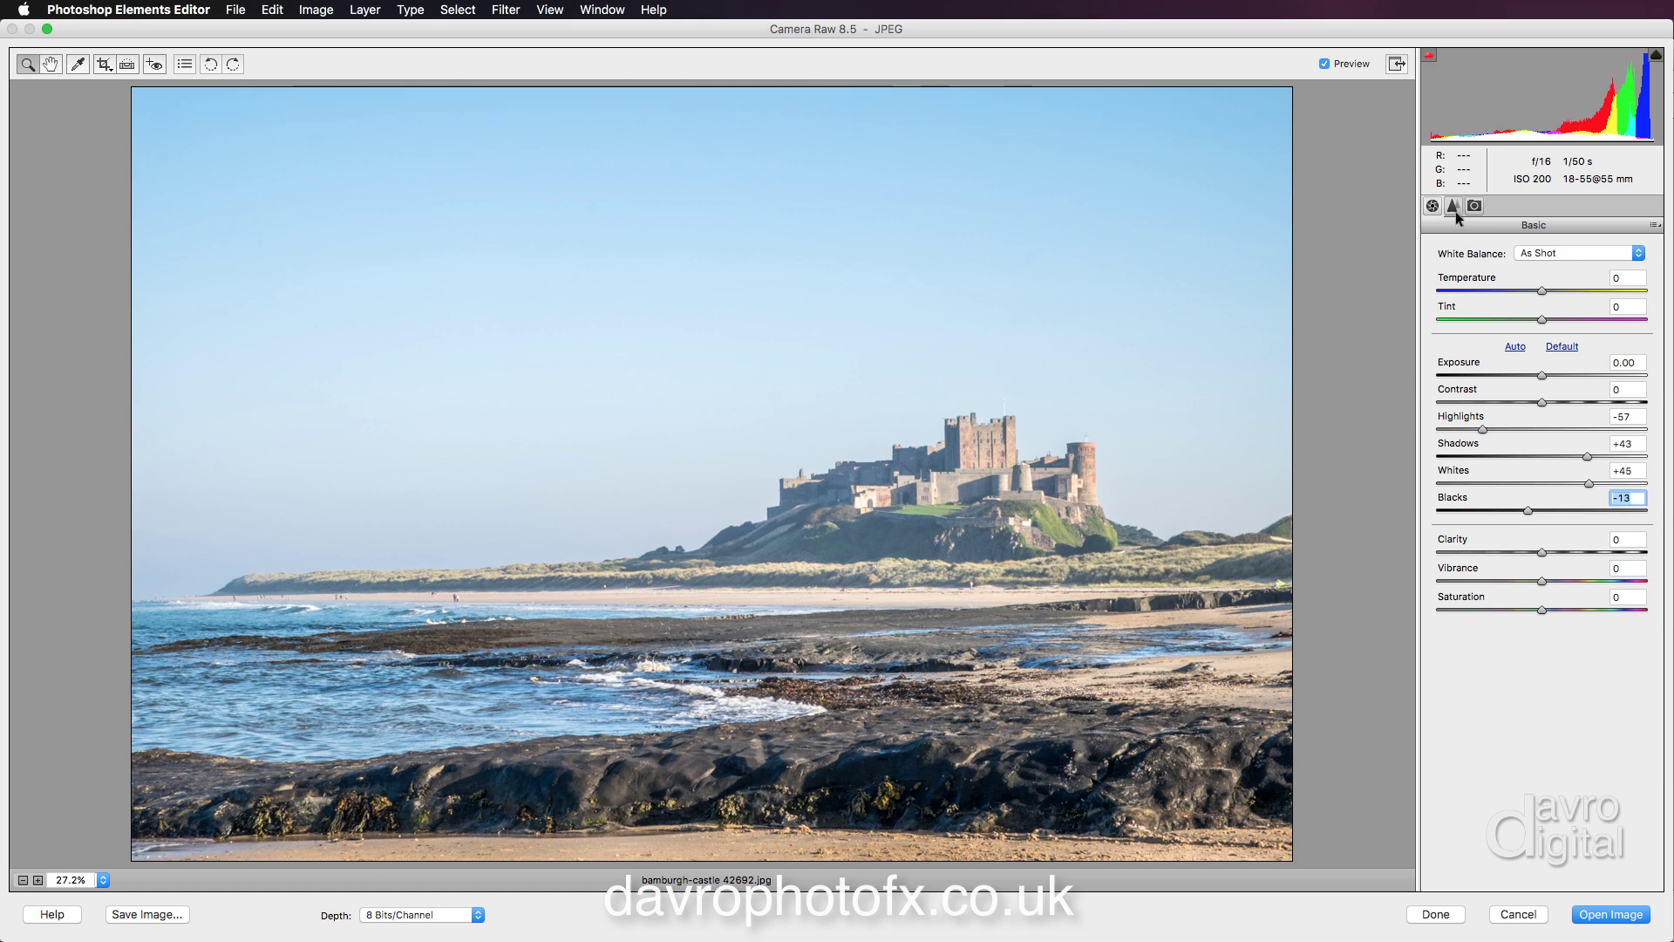
pyautogui.click(1430, 57)
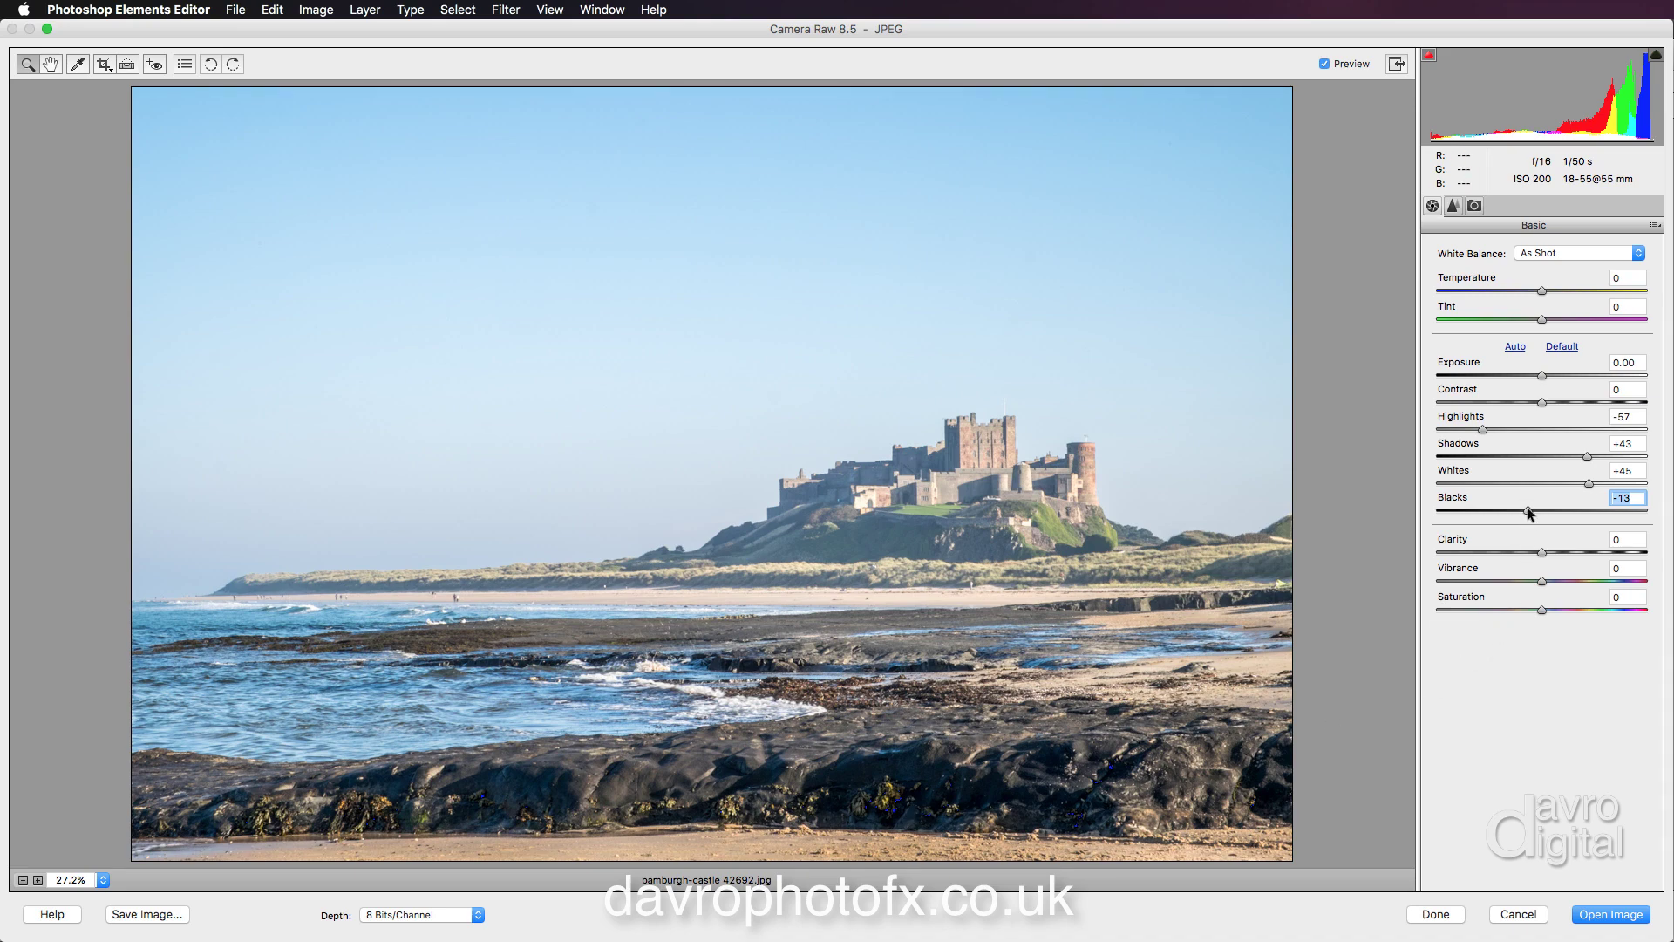
pyautogui.moveTo(1529, 513); pyautogui.dragTo(1414, 510)
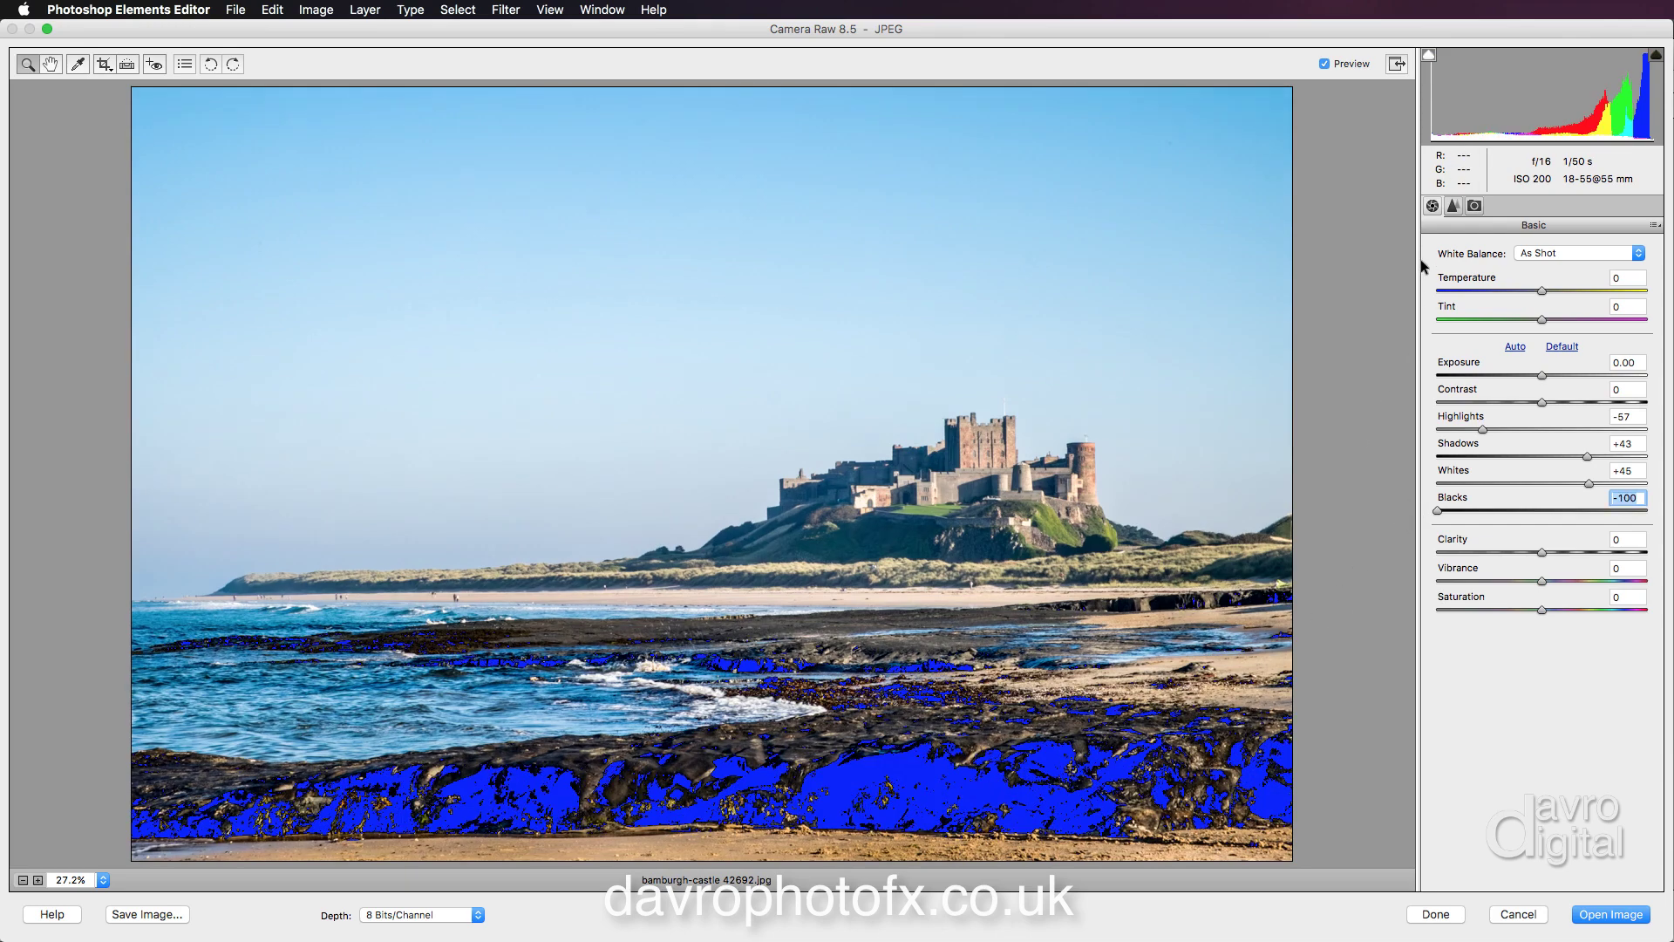
pyautogui.click(1428, 55)
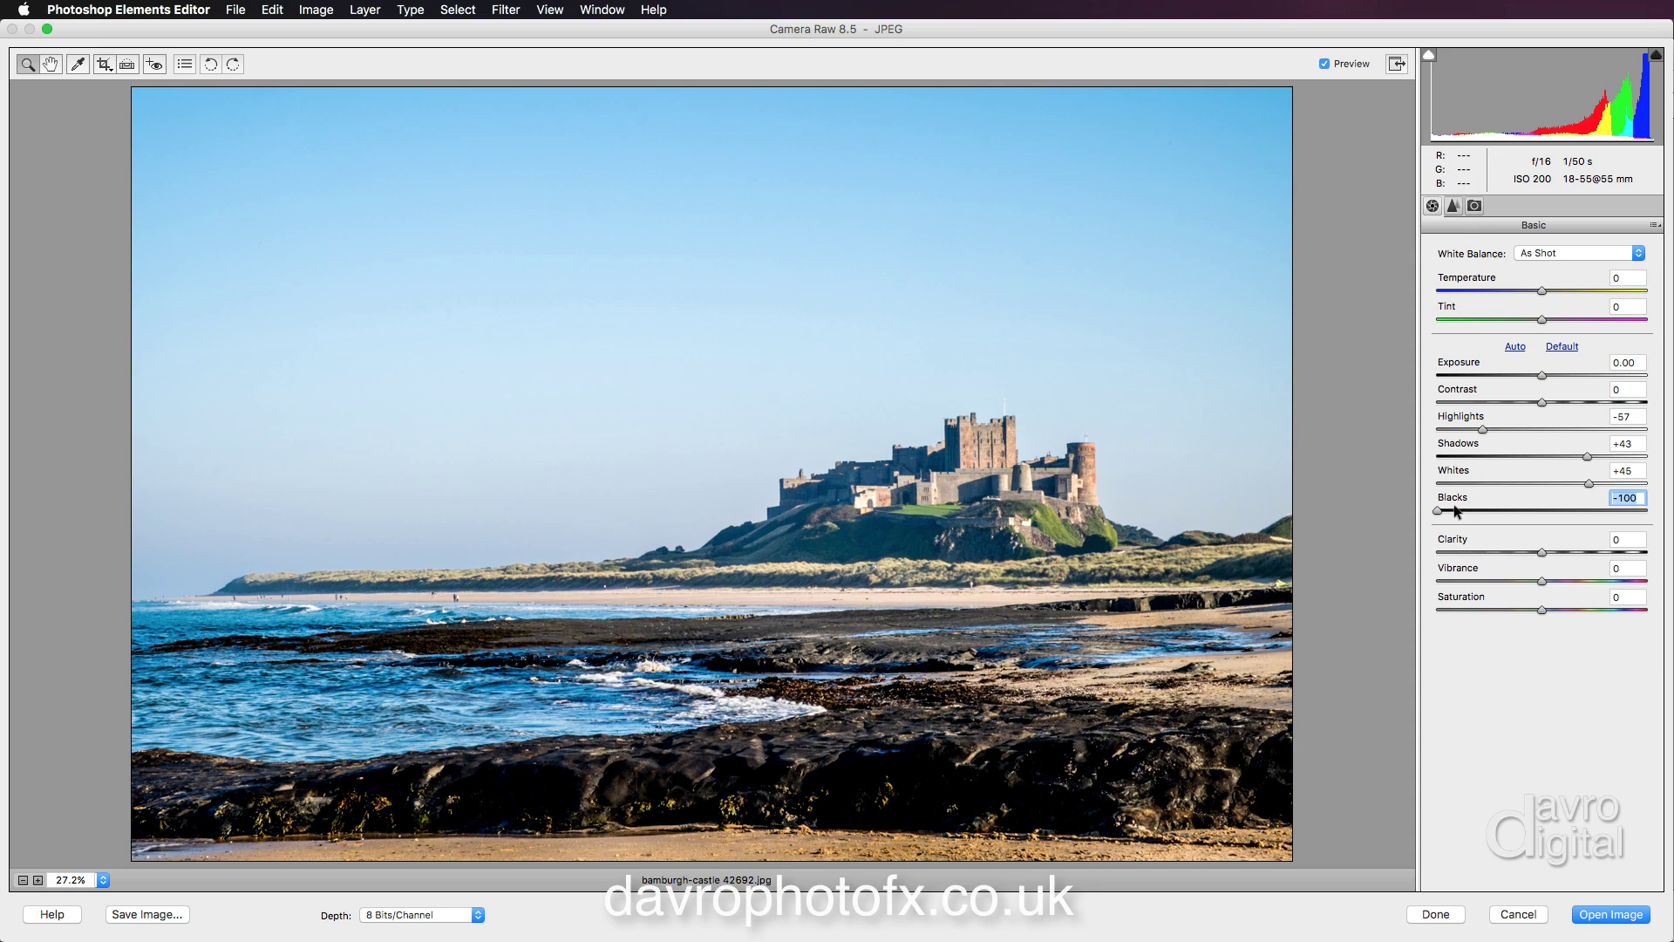
pyautogui.moveTo(1439, 509); pyautogui.dragTo(1543, 521)
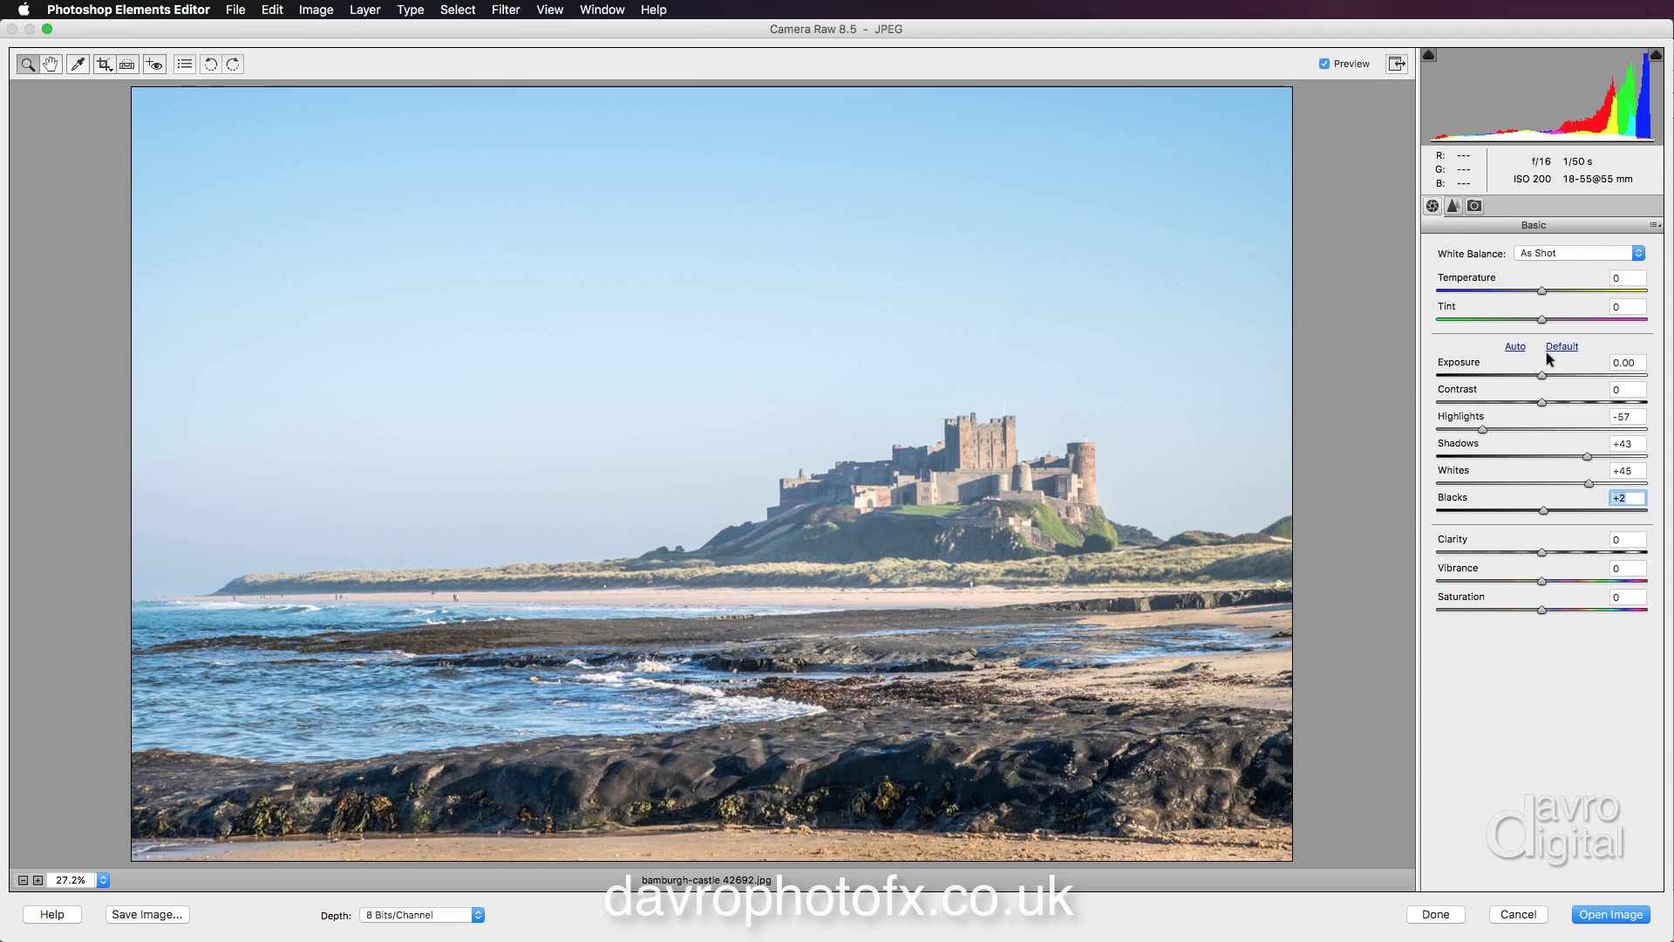
# Step: Fine-tune the photo's Exposure to -0.10
pyautogui.click(1541, 374)
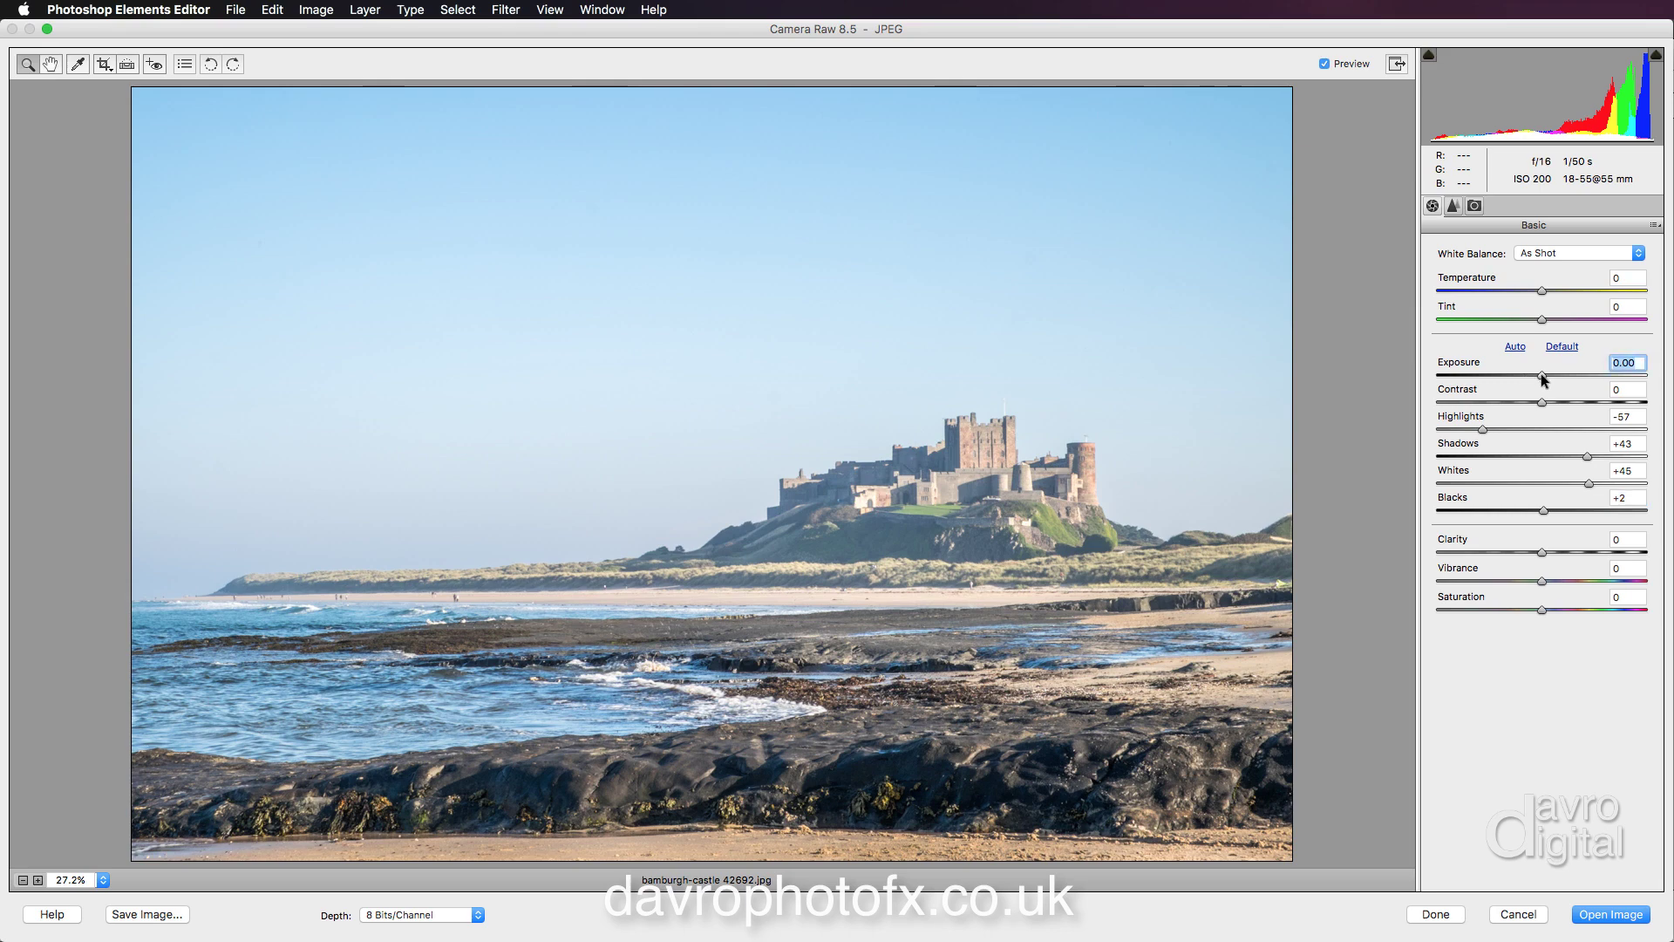
pyautogui.moveTo(1541, 374); pyautogui.dragTo(1540, 377)
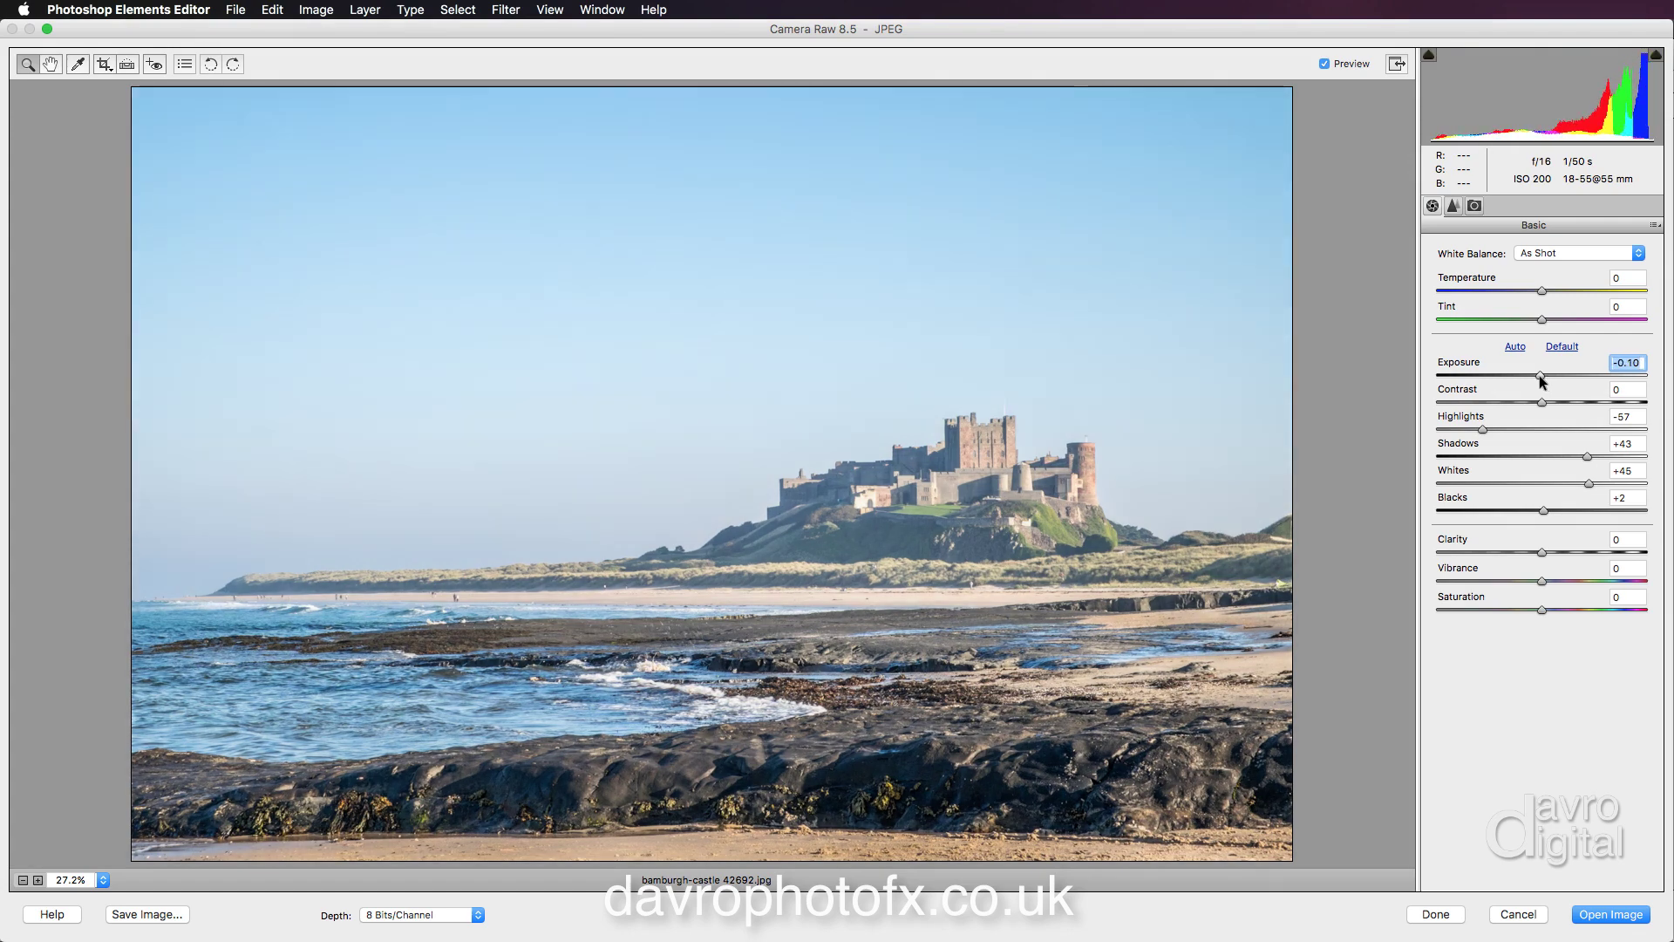
pyautogui.moveTo(1540, 376); pyautogui.dragTo(1539, 377)
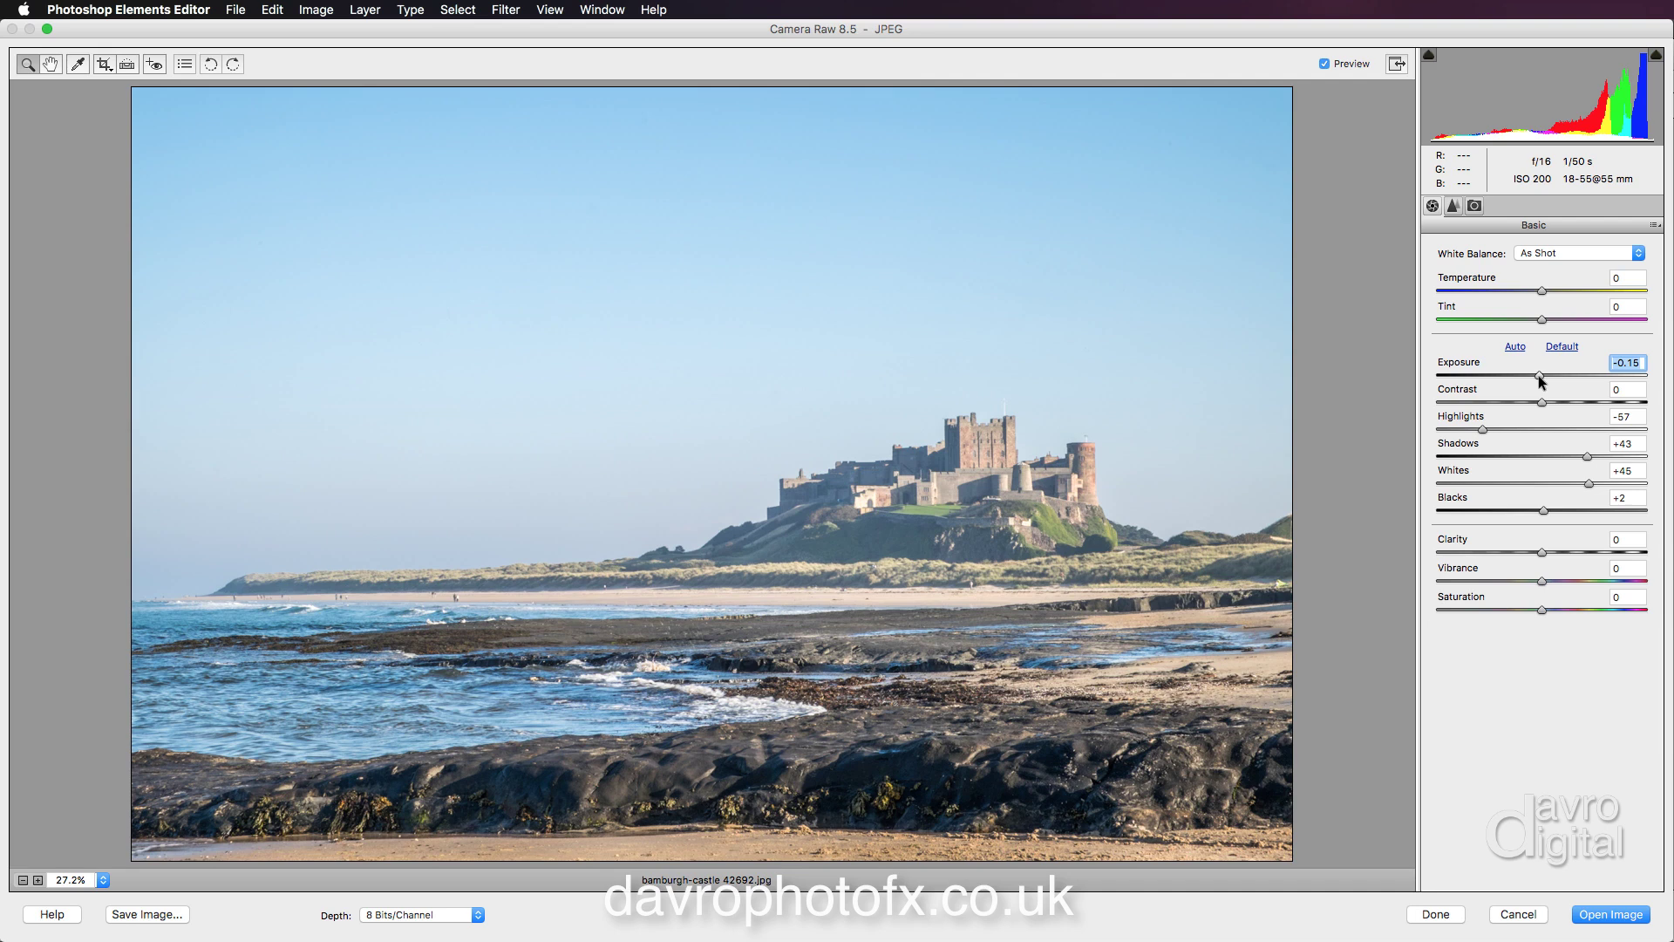
pyautogui.moveTo(1540, 377); pyautogui.dragTo(1540, 377)
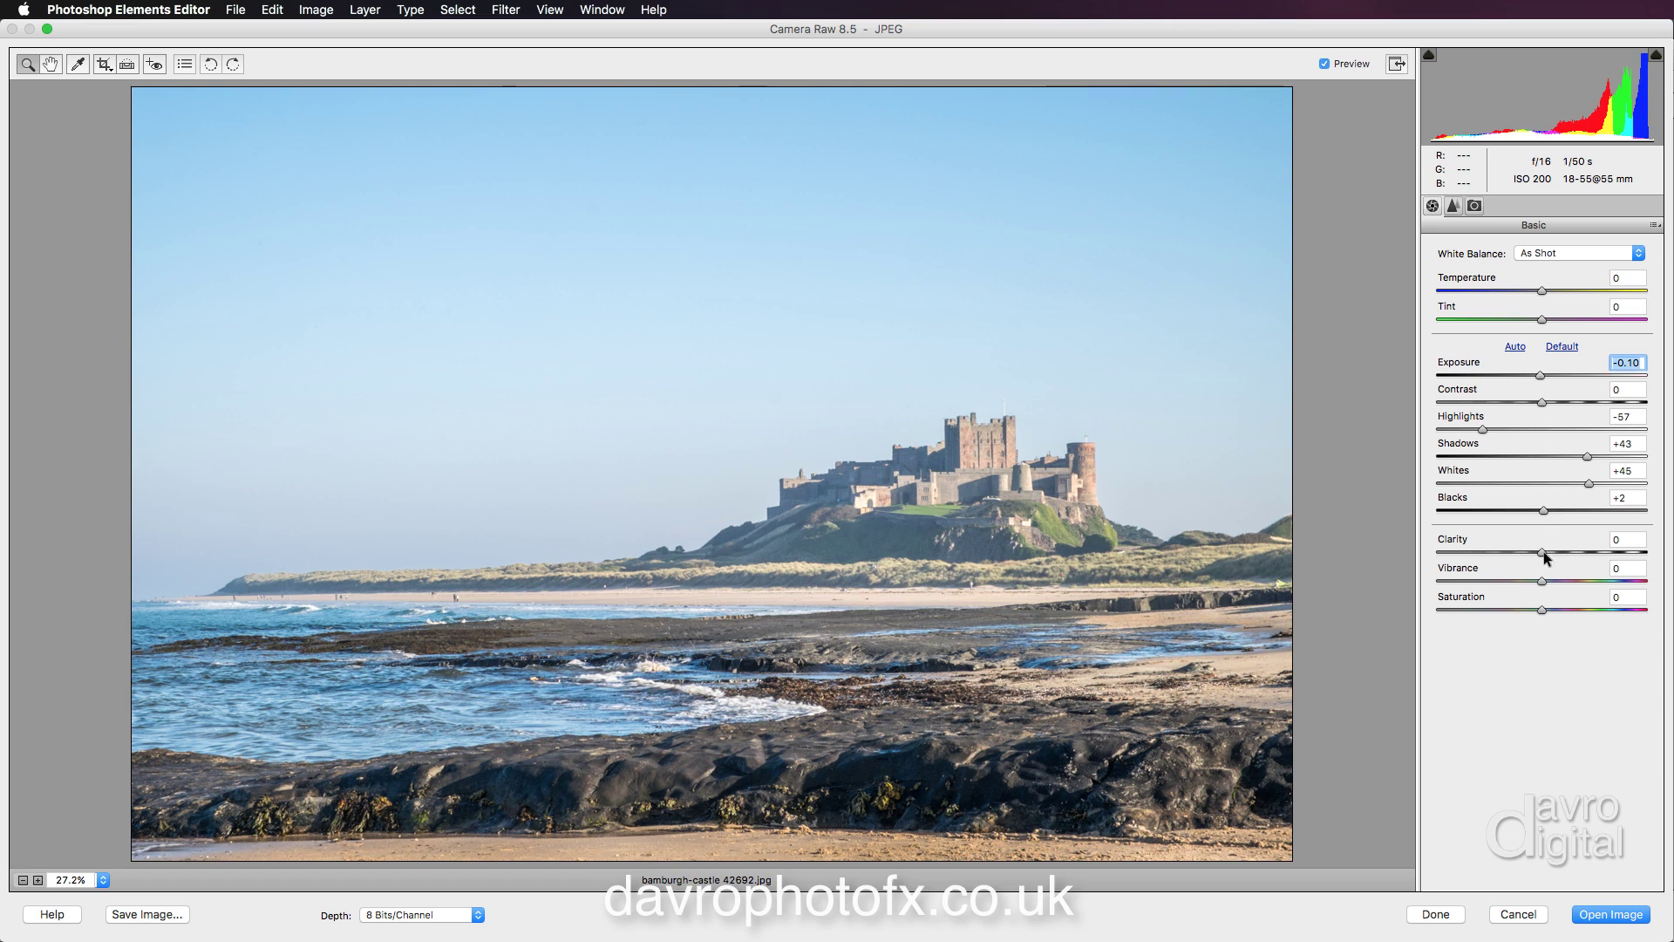
# Step: Raise Clarity to +18, resetting the first trial at +13
pyautogui.moveTo(1543, 551); pyautogui.dragTo(1555, 553)
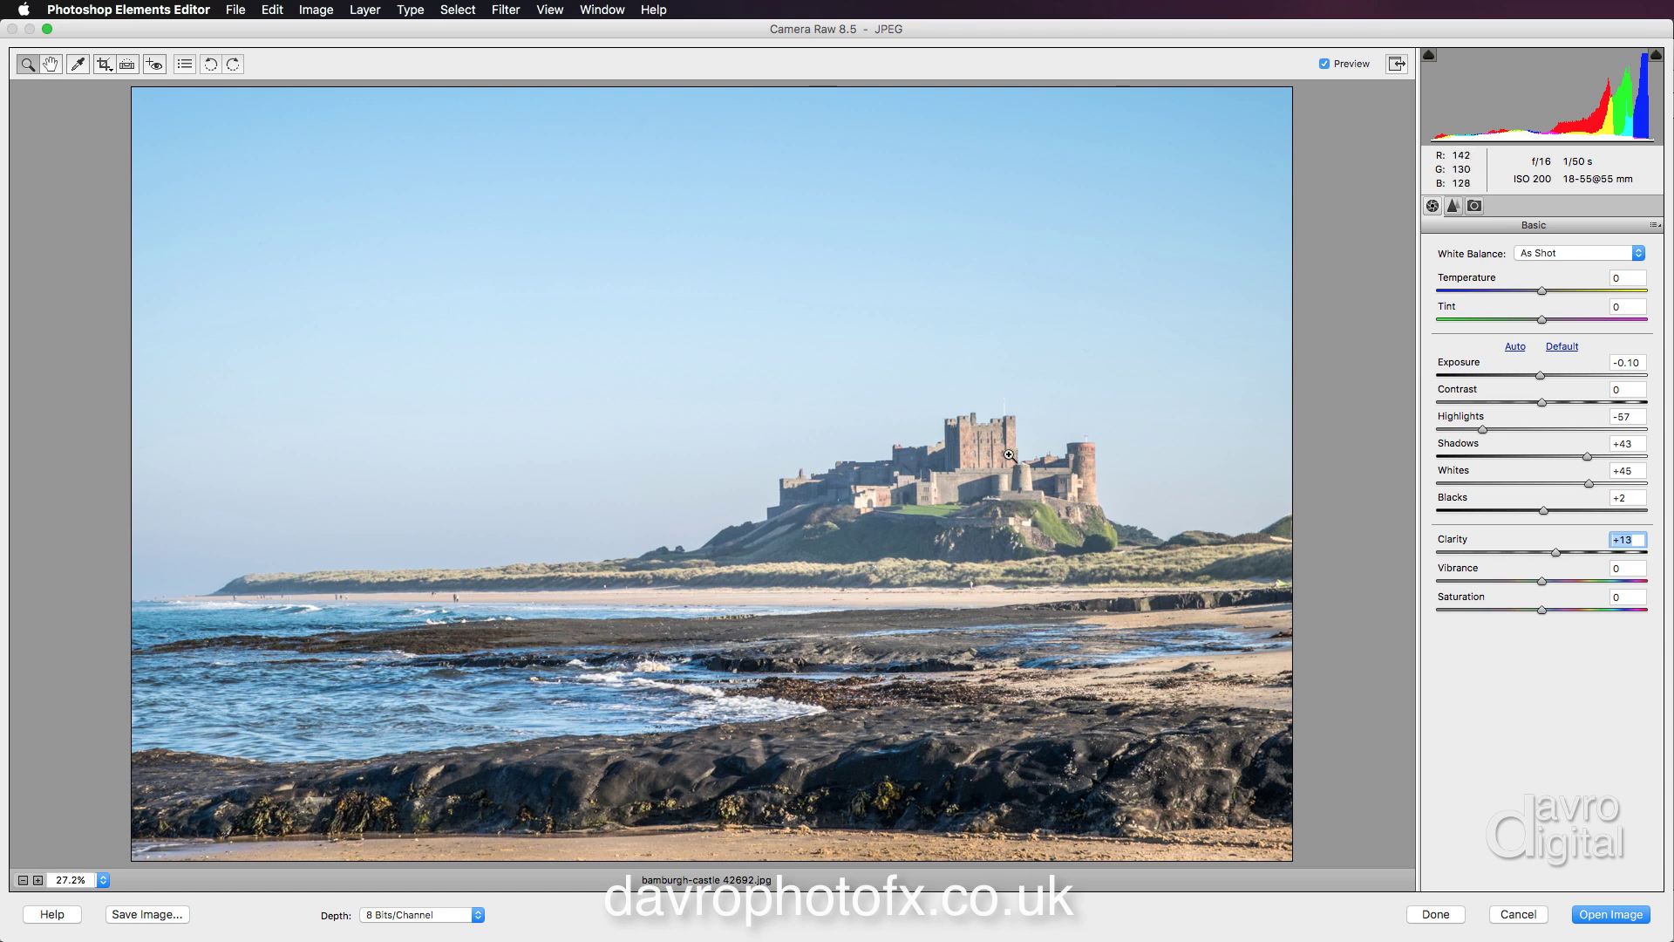
pyautogui.doubleClick(1556, 551)
pyautogui.moveTo(1542, 551); pyautogui.dragTo(1557, 553)
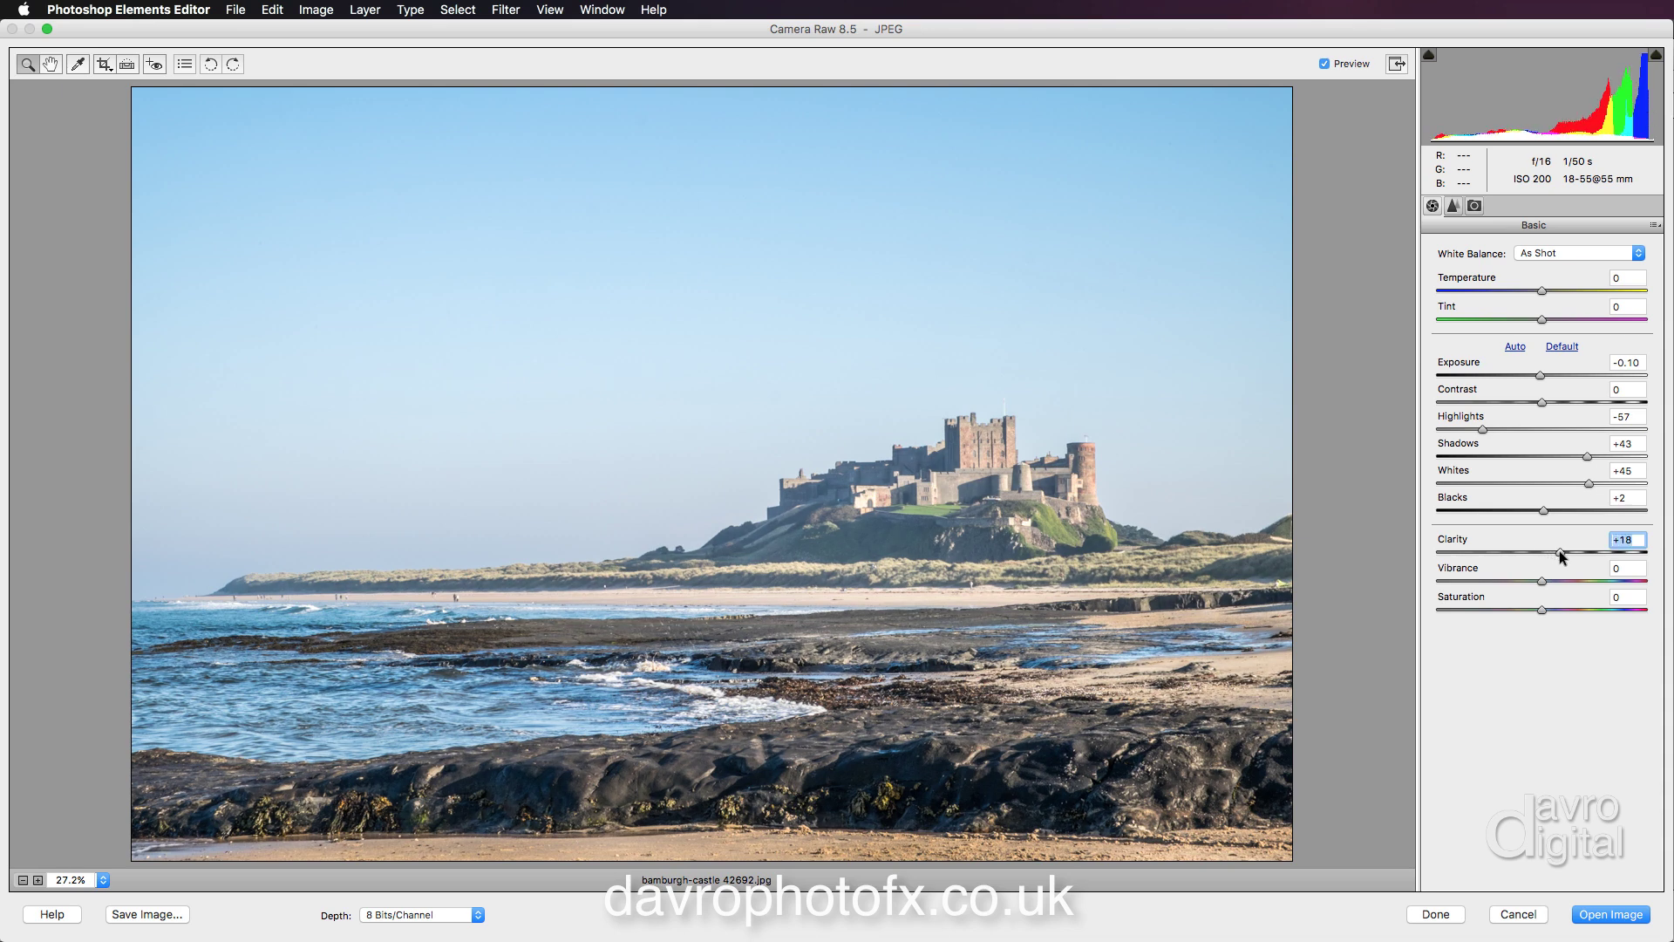
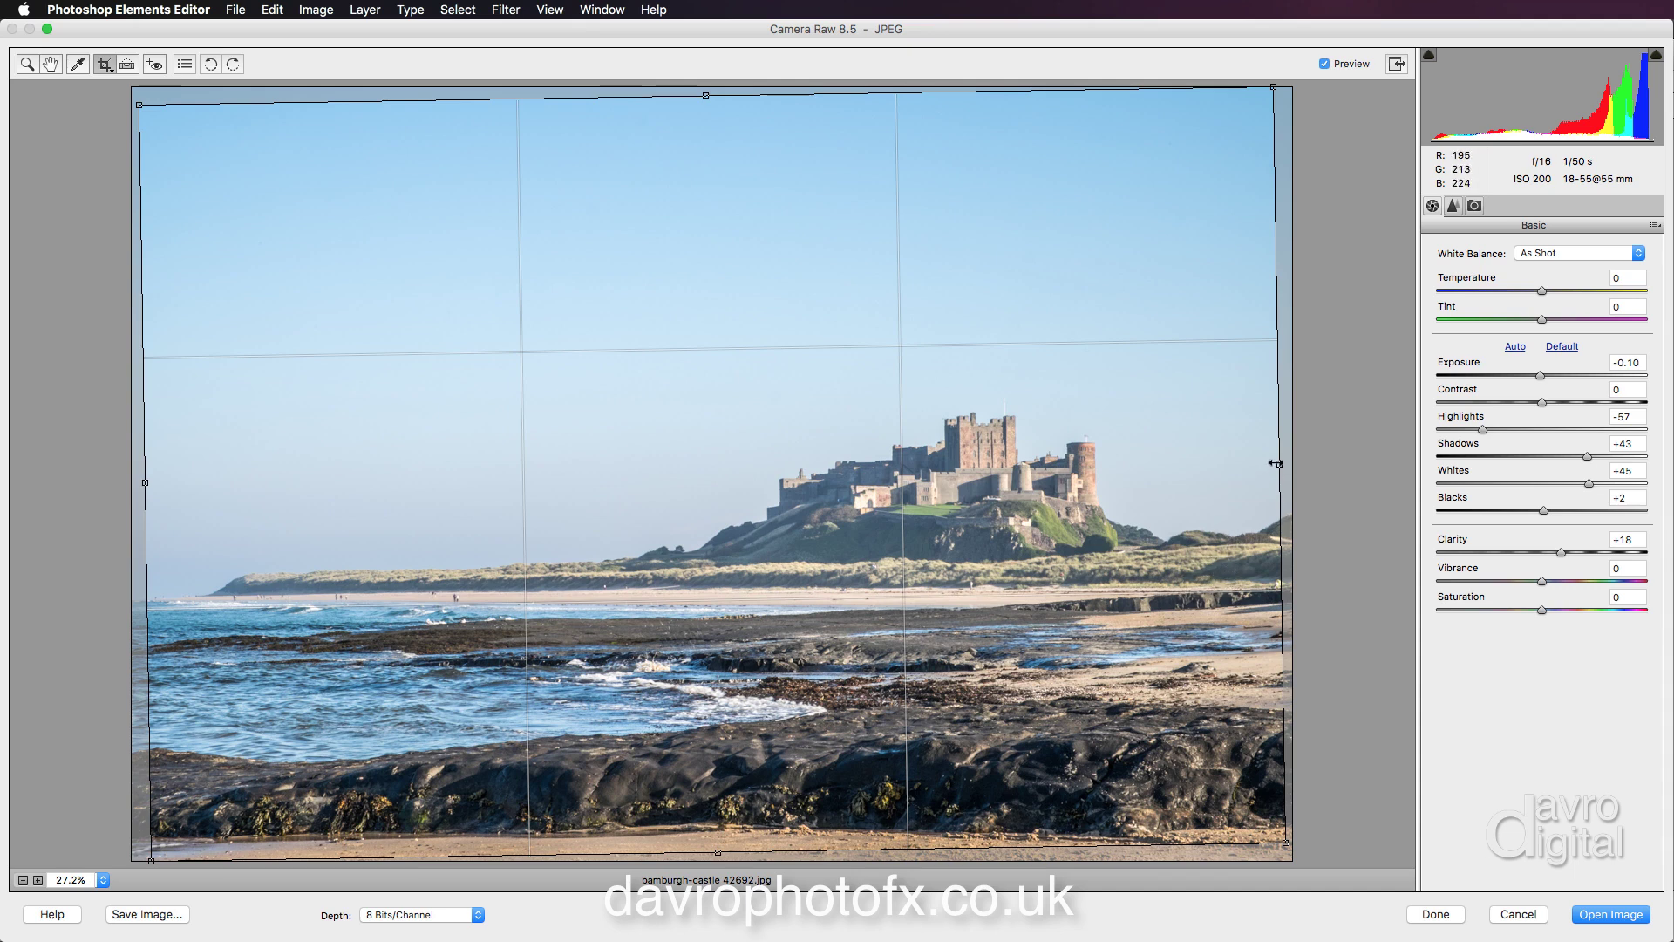
# Step: Crop the photo to trim the strip beyond the castle's right side and a band of empty sky above
pyautogui.moveTo(1274, 463); pyautogui.dragTo(1160, 473)
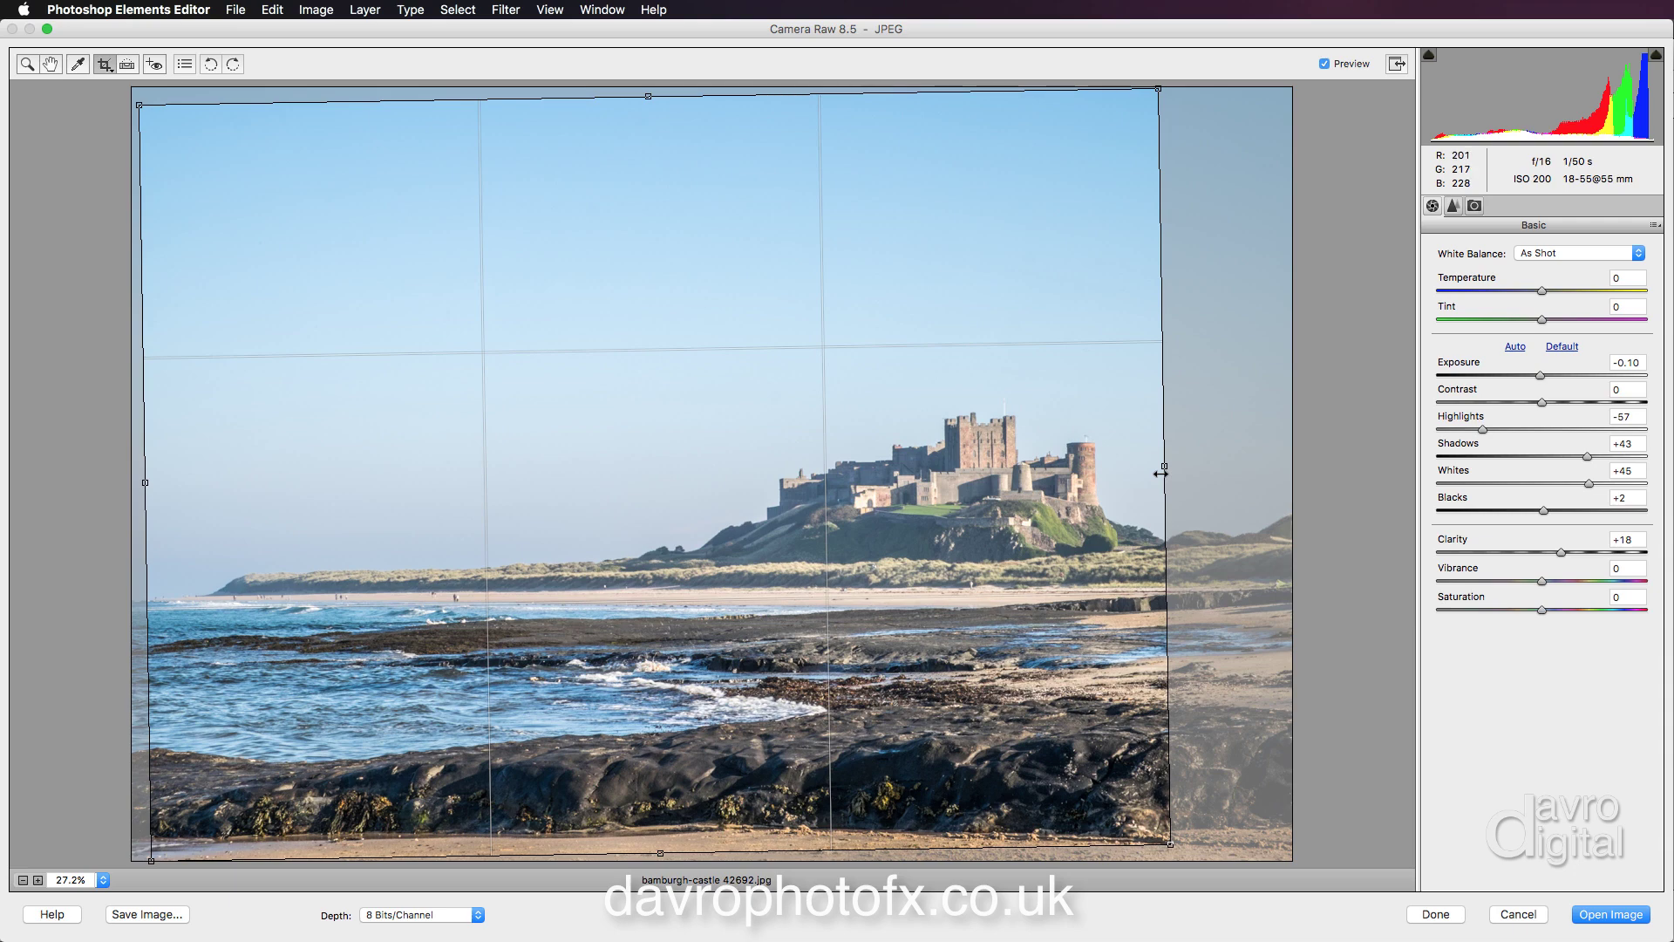
pyautogui.press('Return')
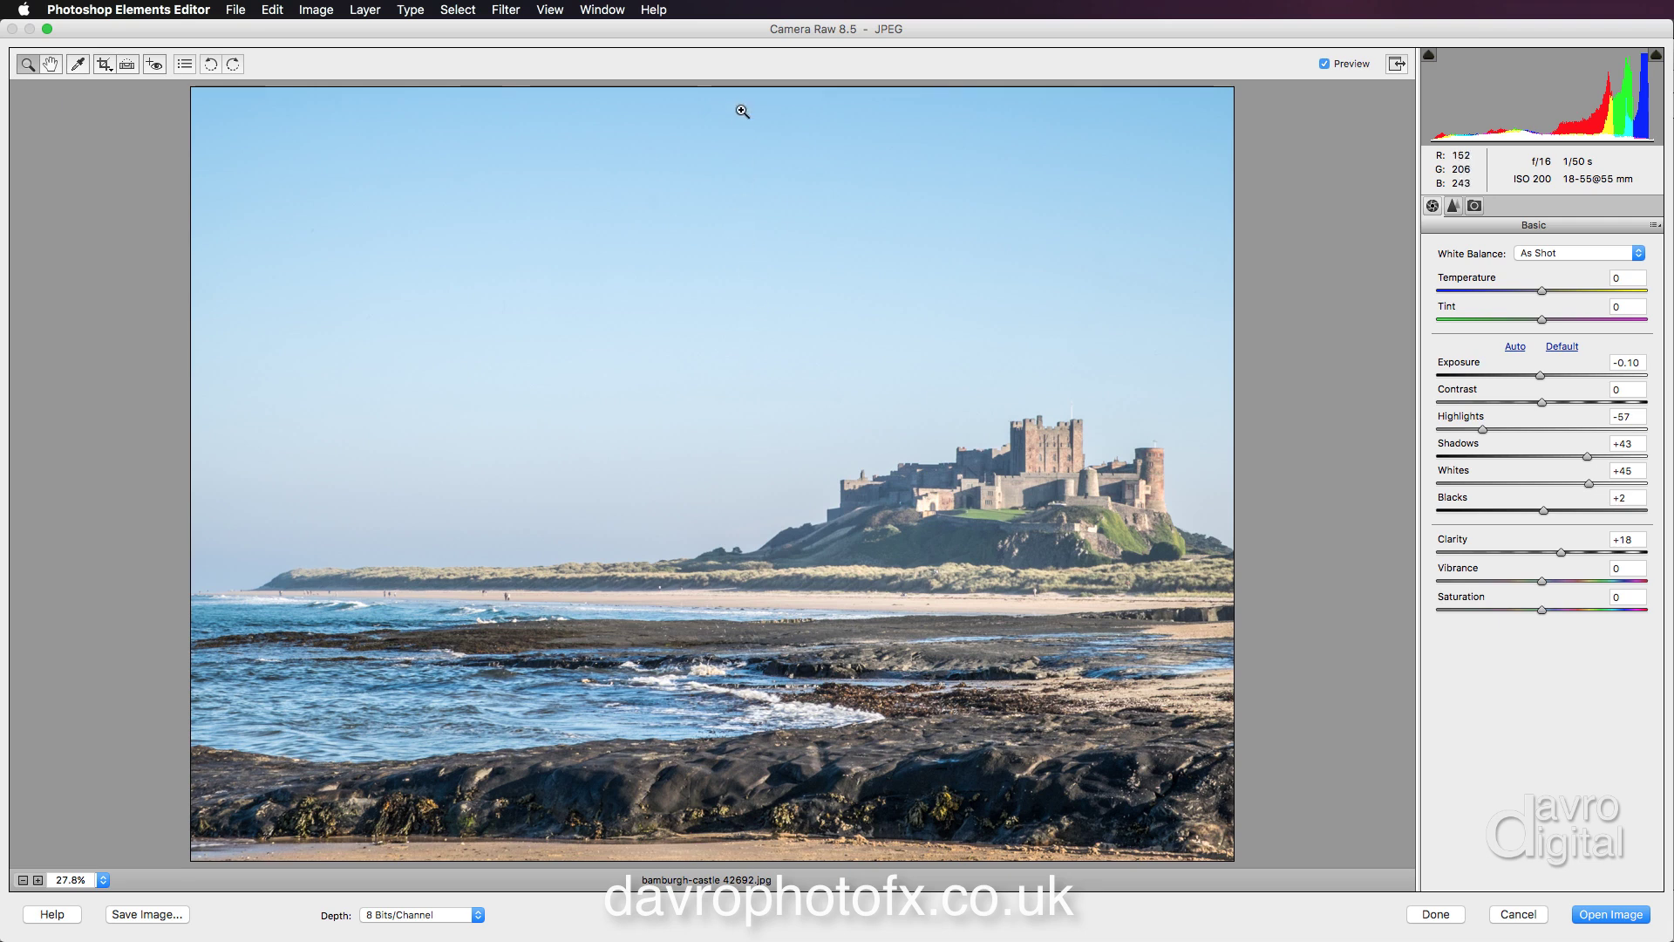
pyautogui.click(105, 66)
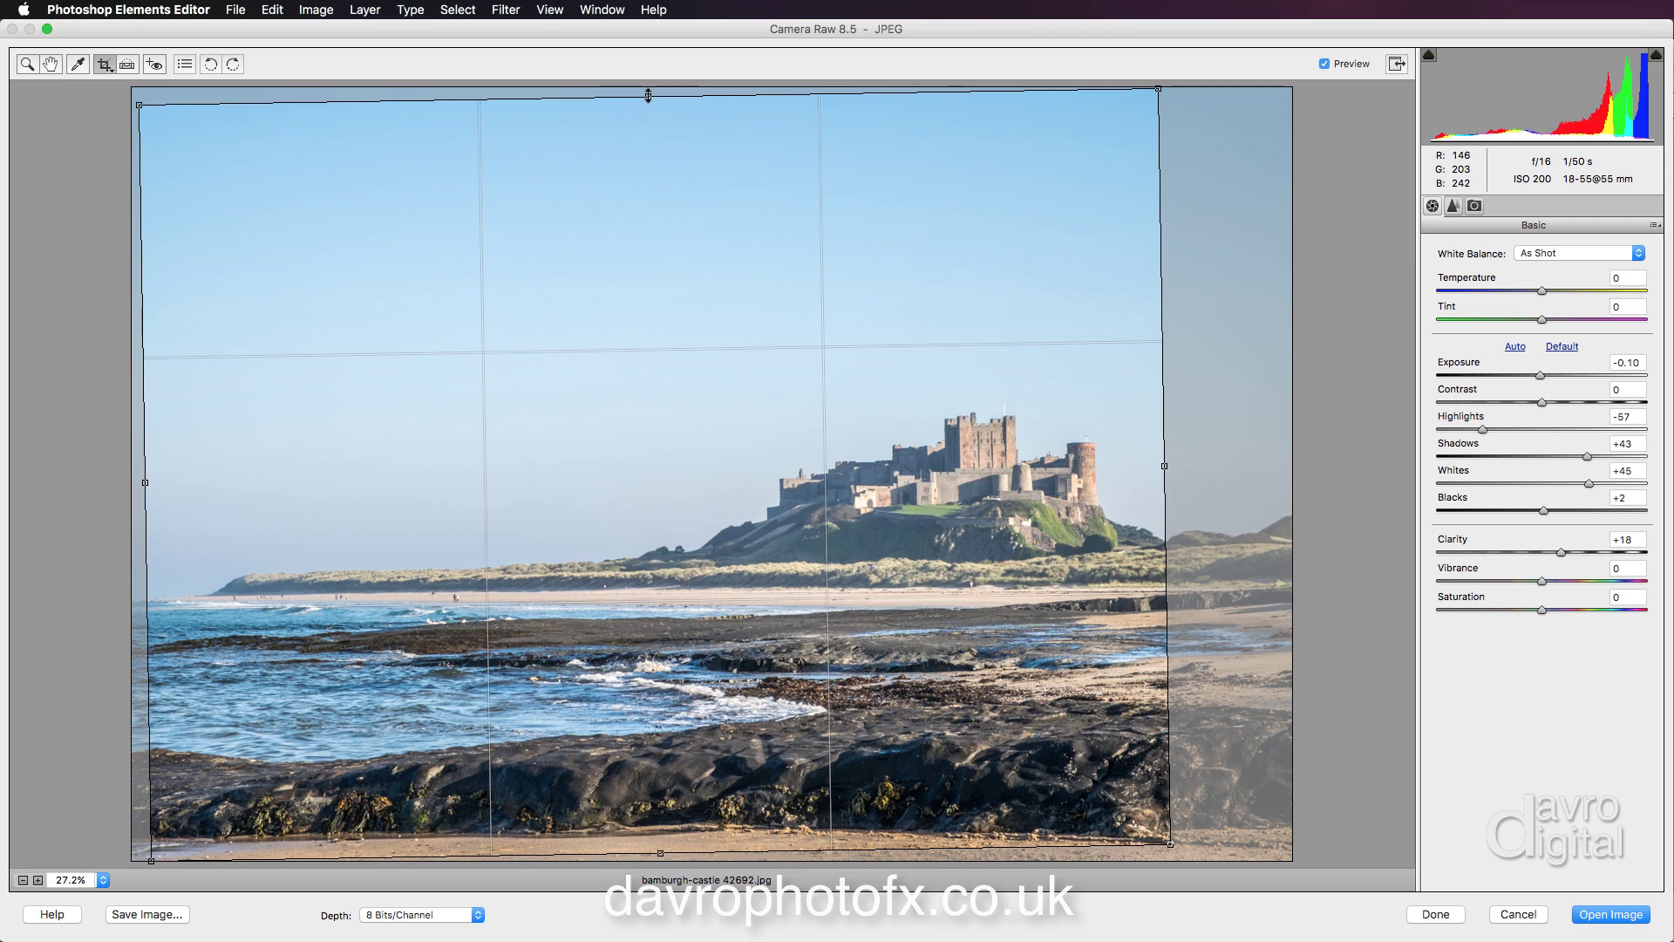
pyautogui.moveTo(648, 95); pyautogui.dragTo(647, 195)
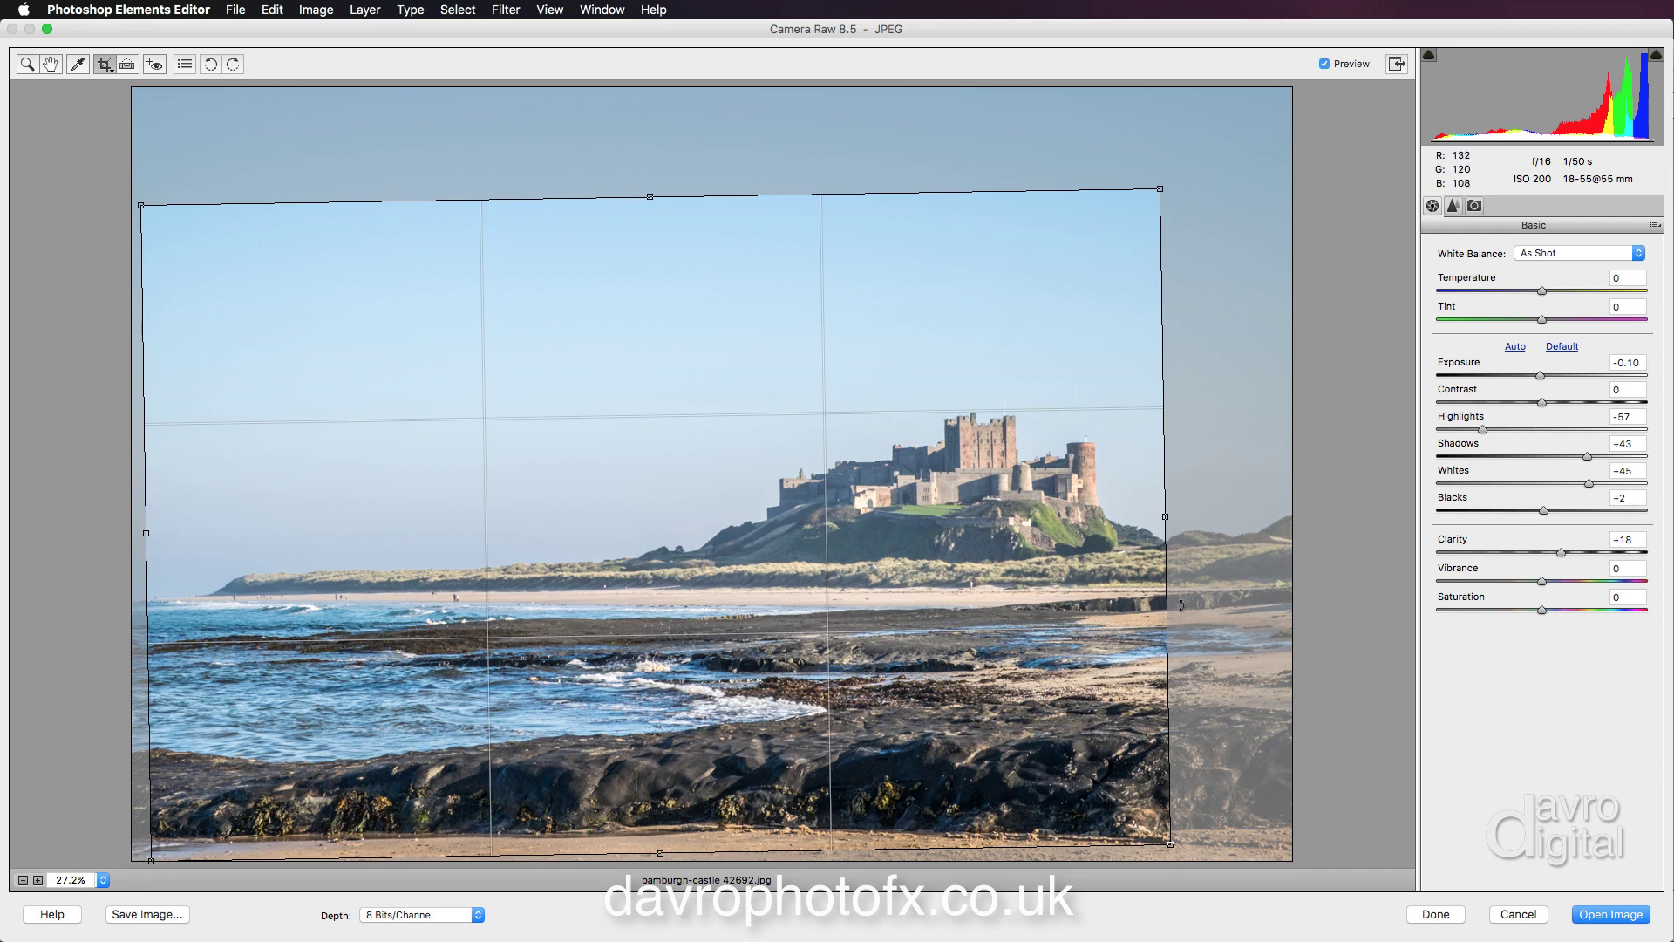
pyautogui.moveTo(1166, 518); pyautogui.dragTo(1170, 518)
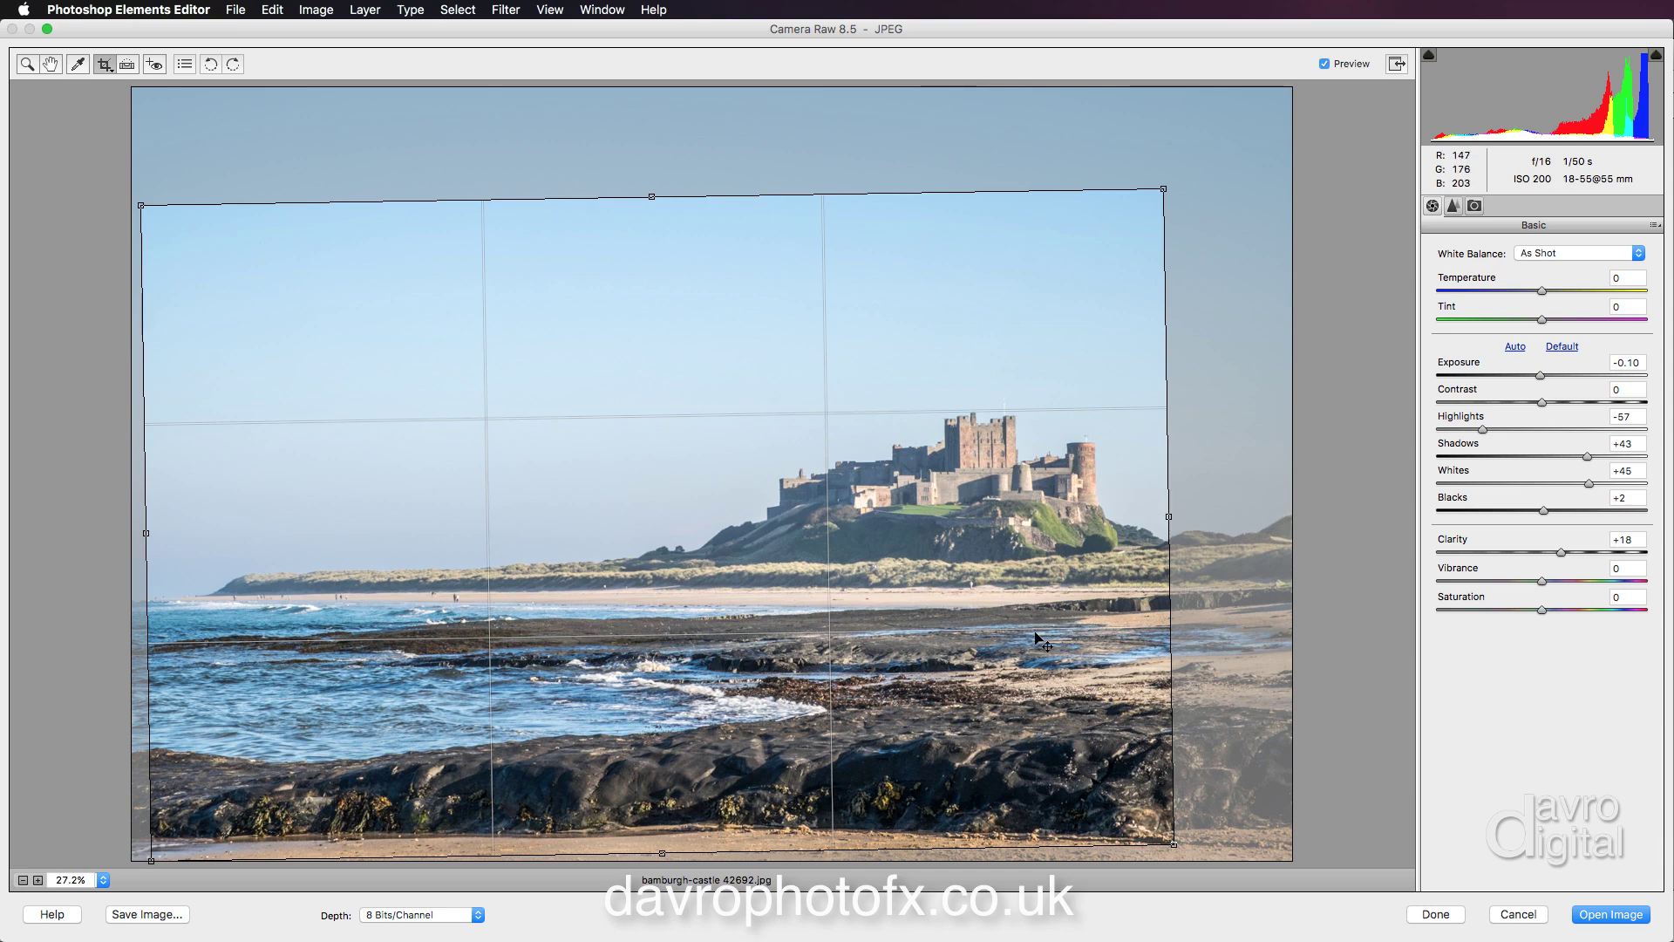
pyautogui.press('Return')
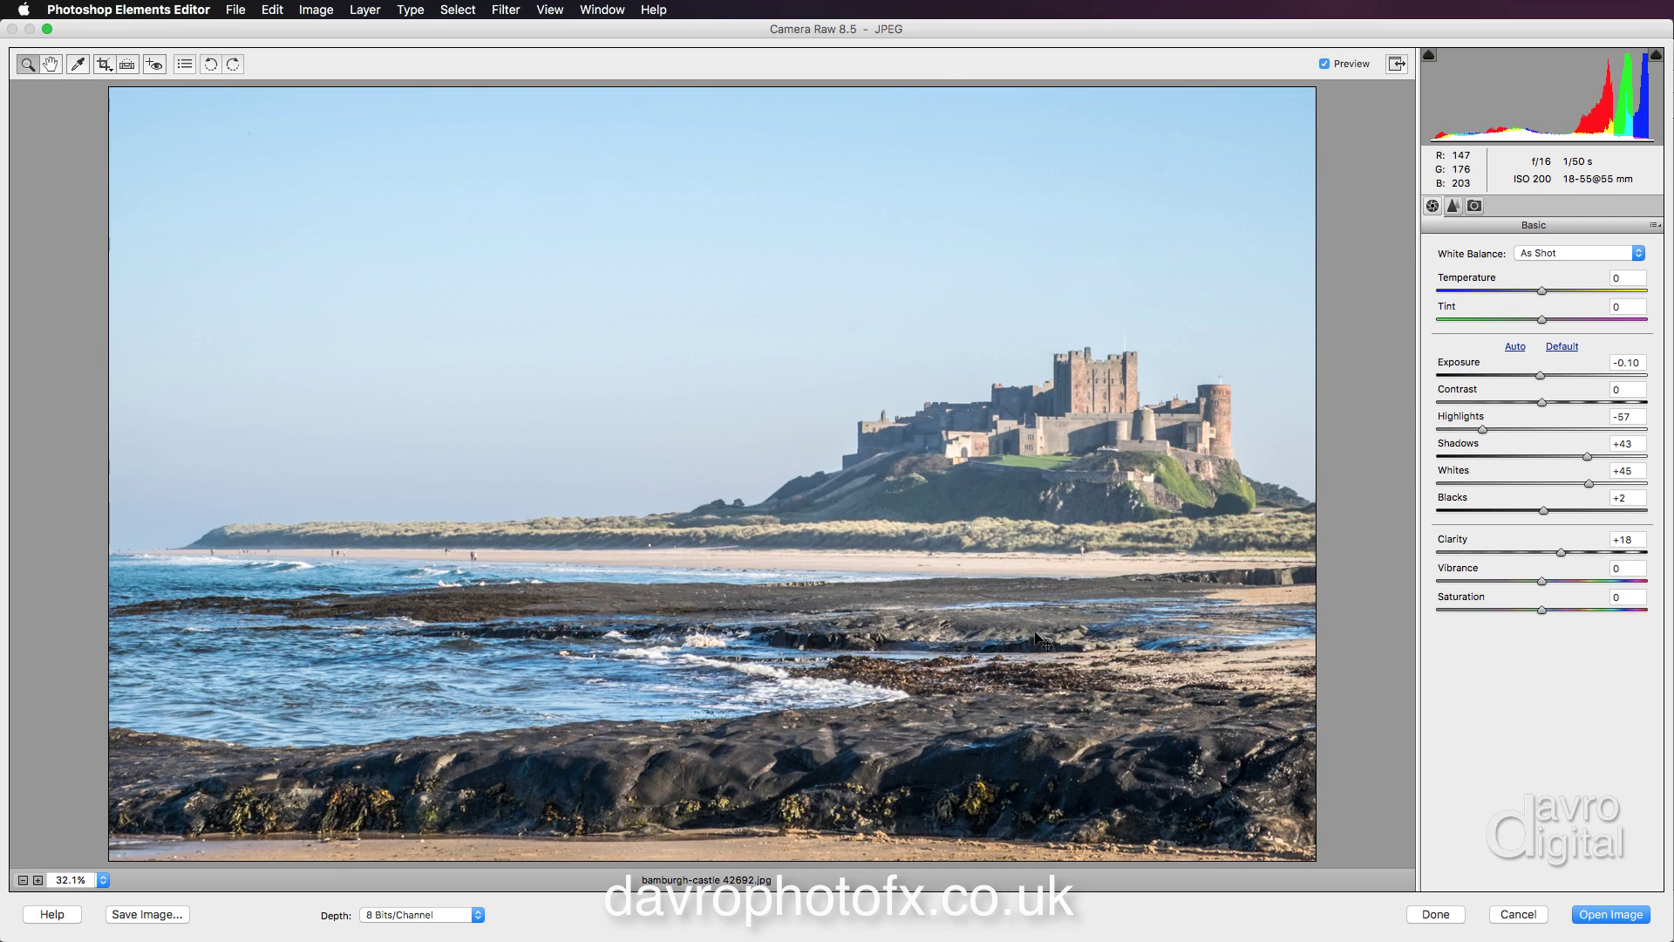
# Step: Check the adjustments against the unedited preview, and open the edited photo in the Editor to compare it with bamburgh-castle 42692.jpg
pyautogui.click(1324, 64)
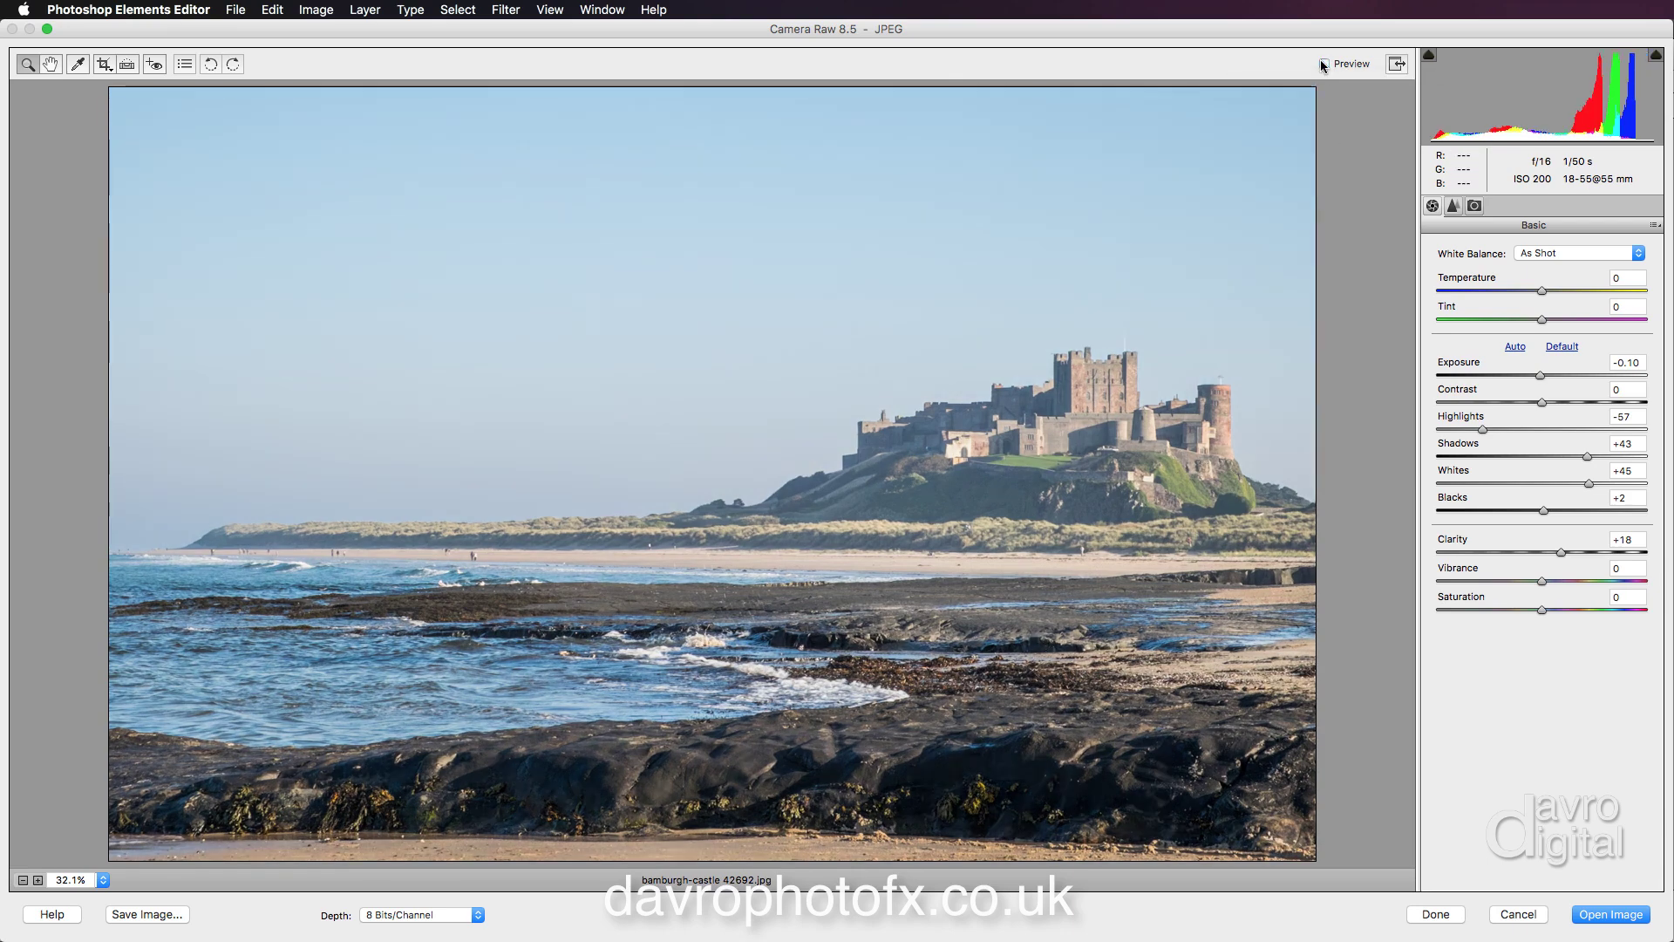
pyautogui.click(1324, 64)
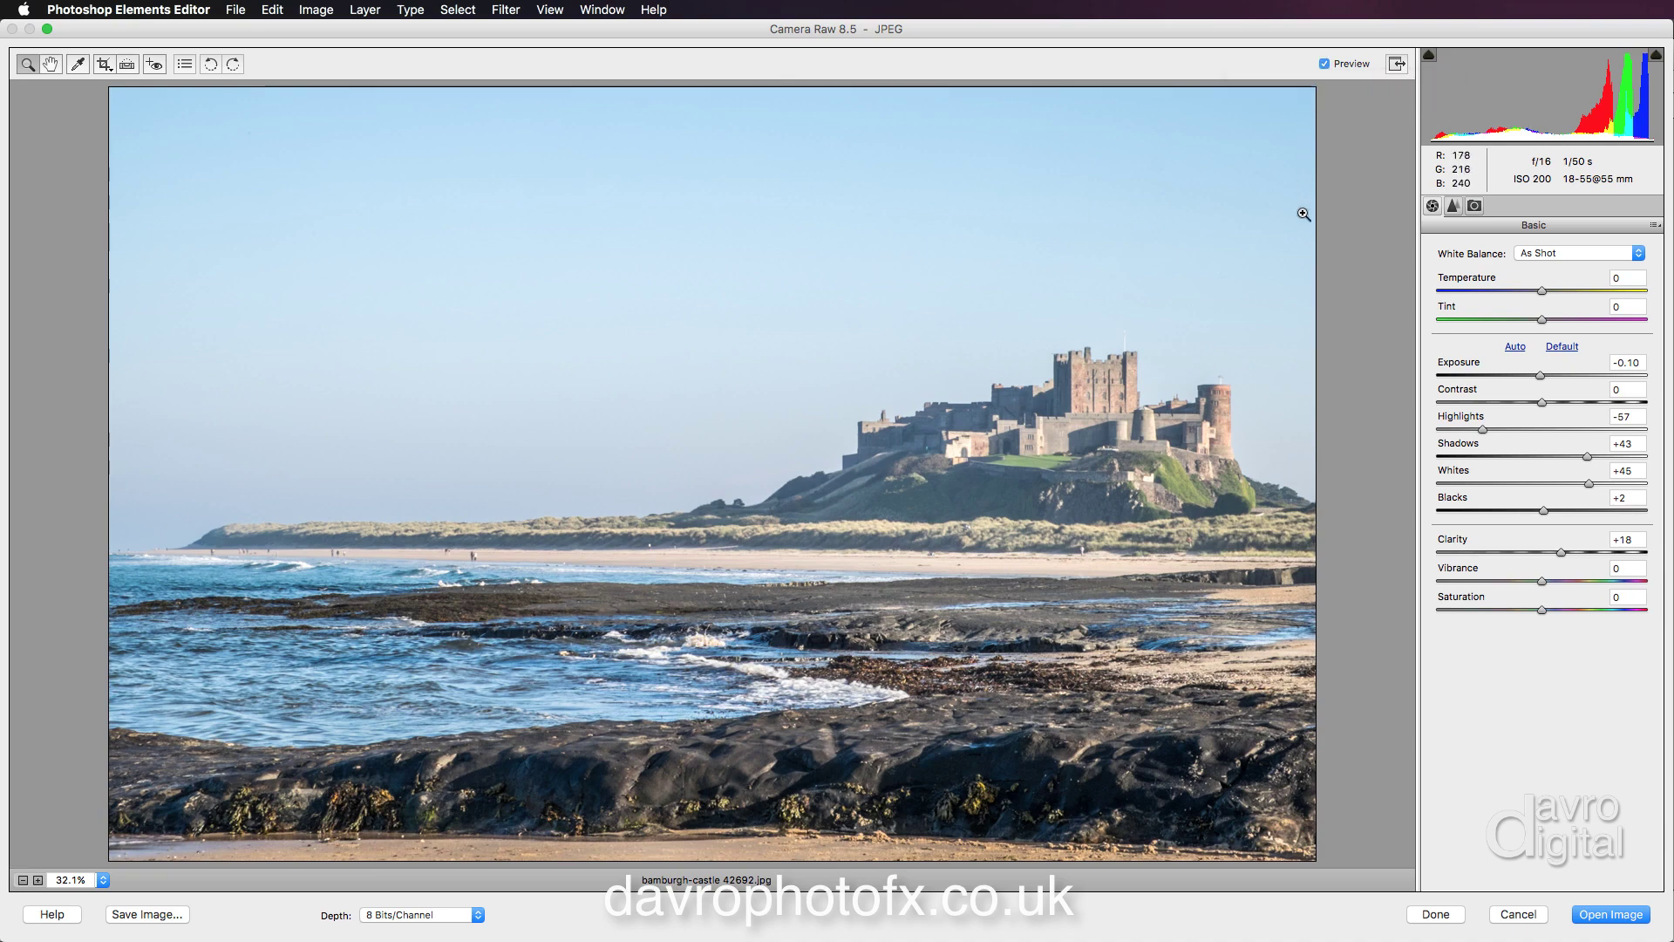
pyautogui.click(1607, 915)
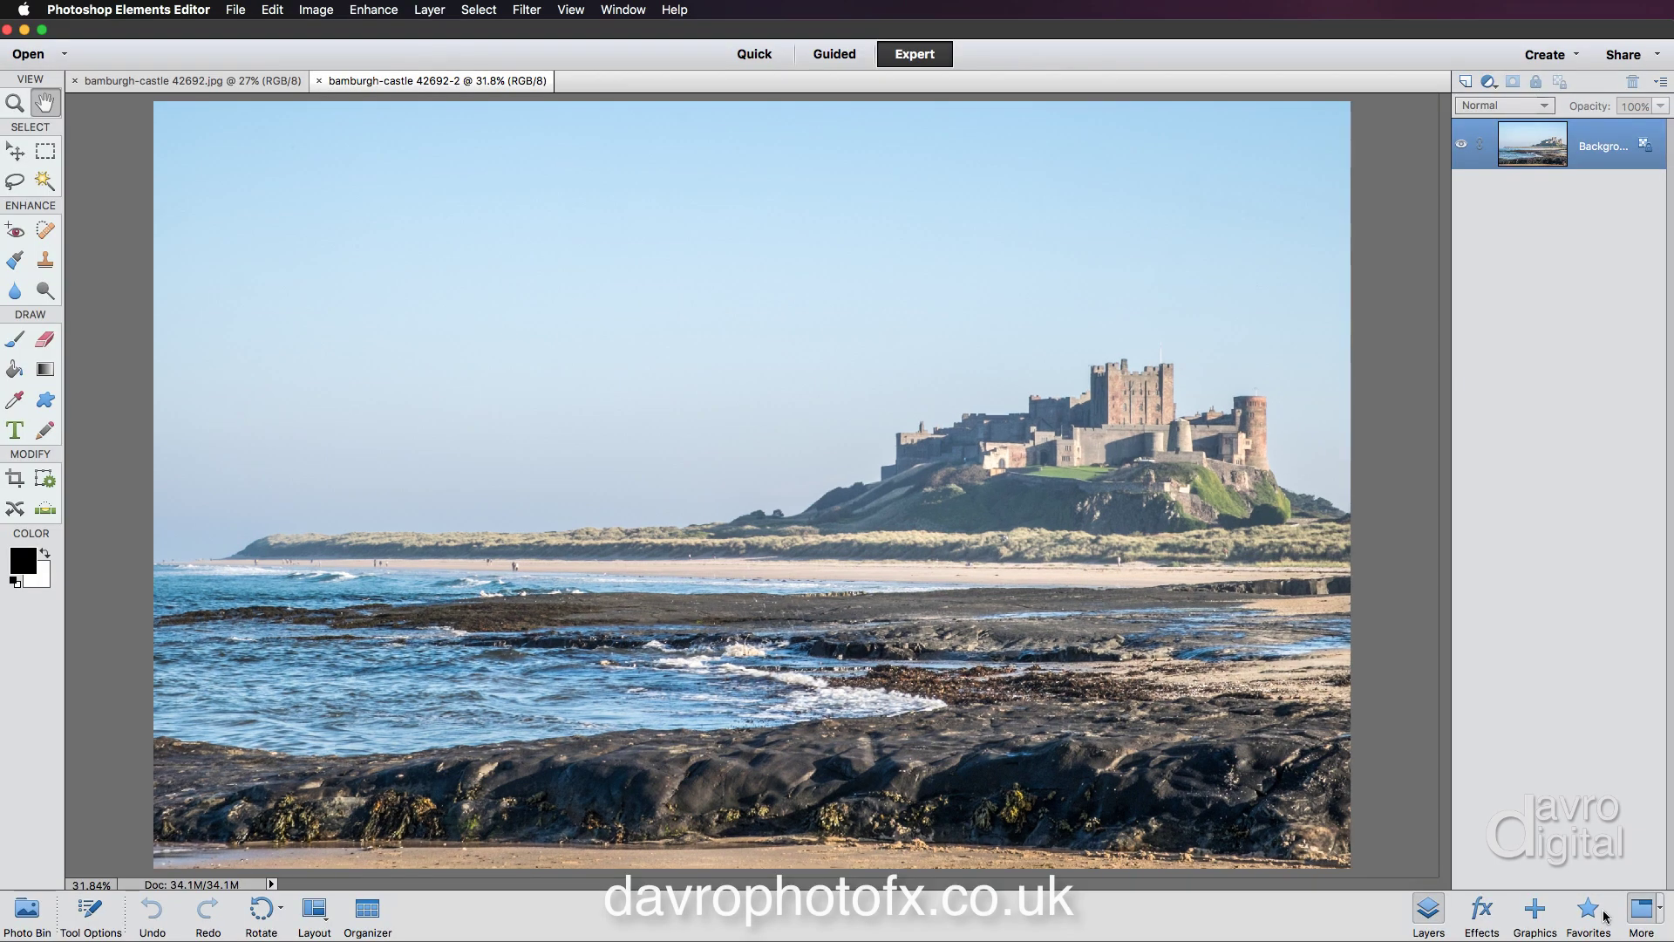
pyautogui.click(174, 86)
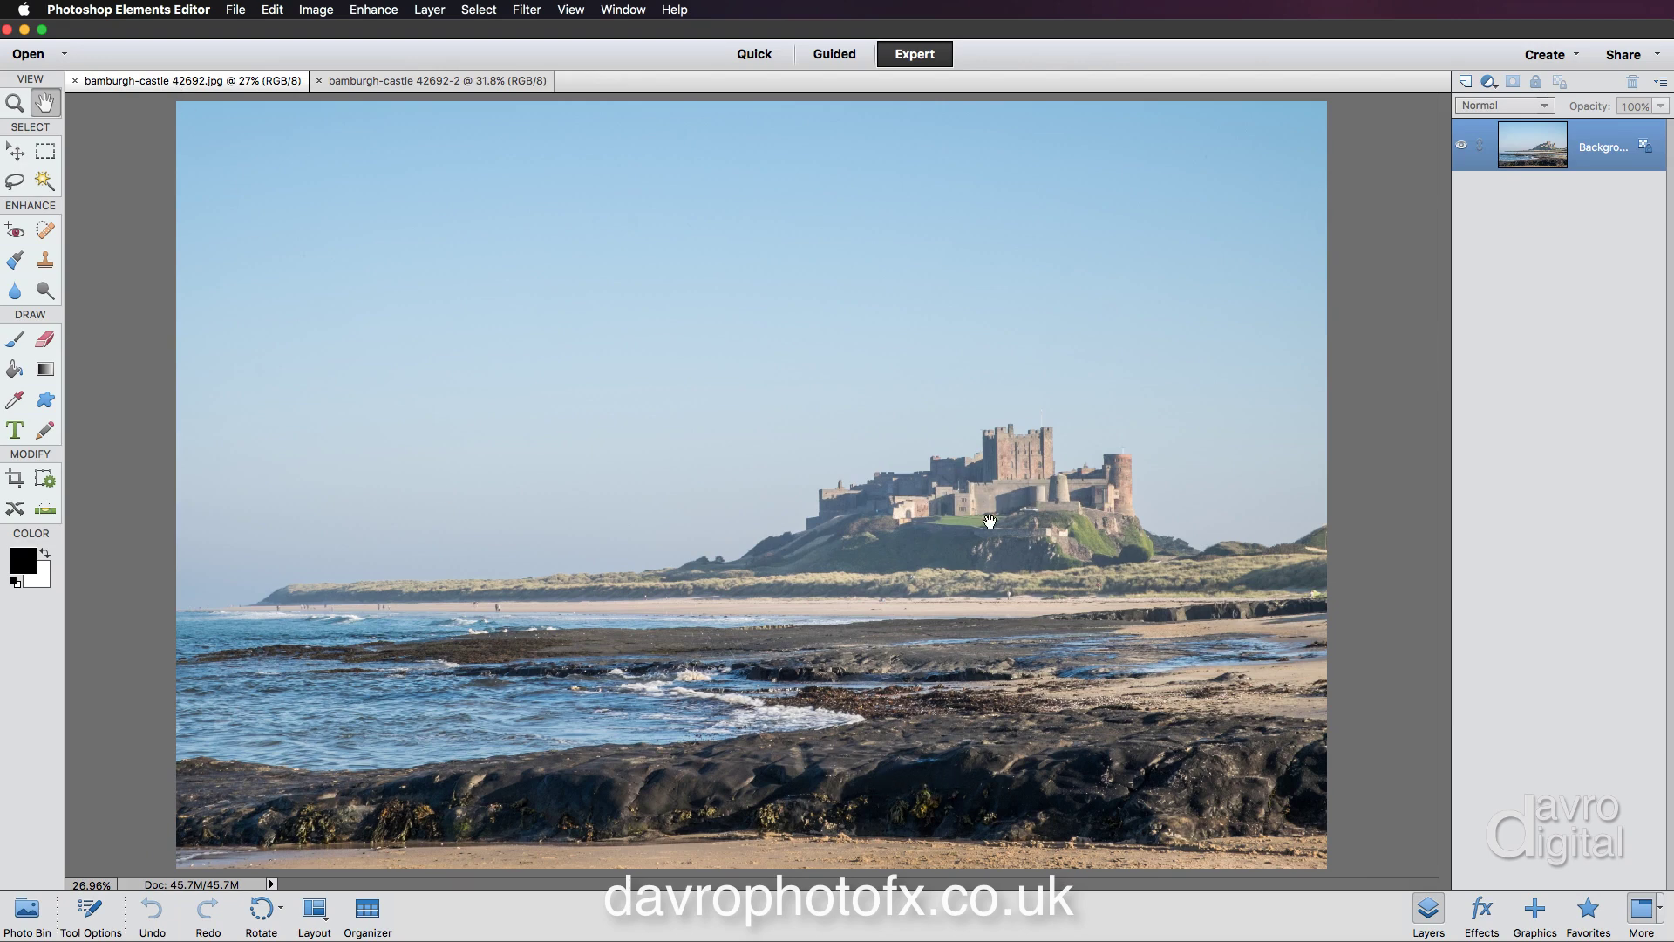
pyautogui.click(388, 81)
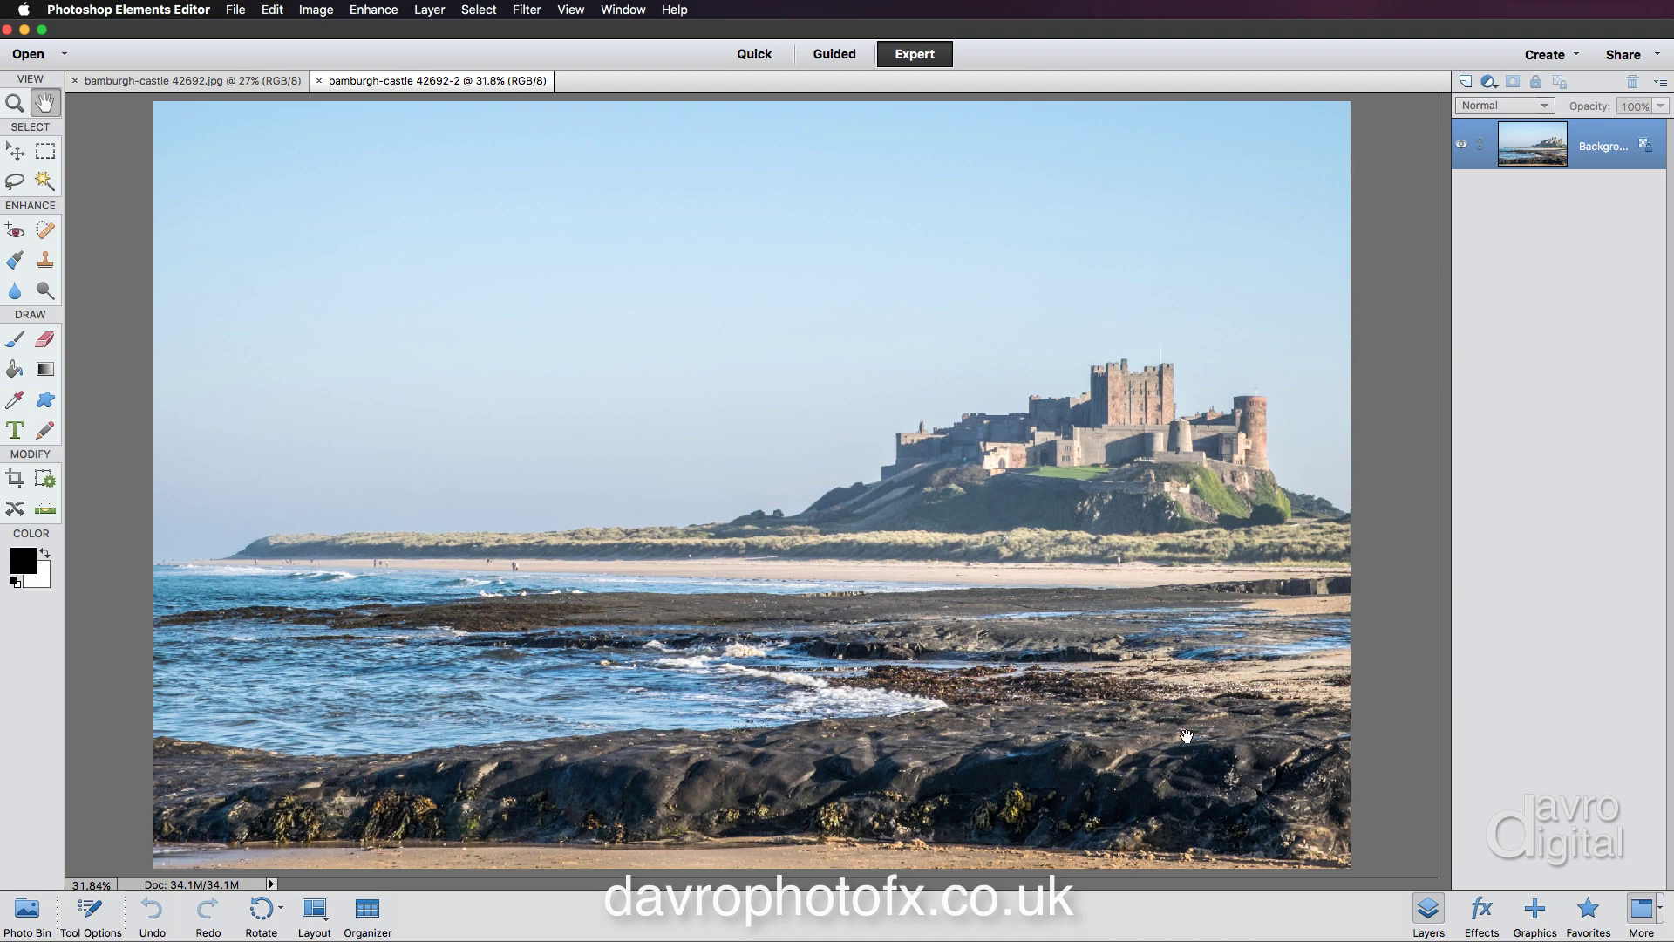
# Step: Add a Hue/Saturation adjustment layer and raise the Yellows saturation to +32, sampling the yellow range from the photo
pyautogui.click(1490, 83)
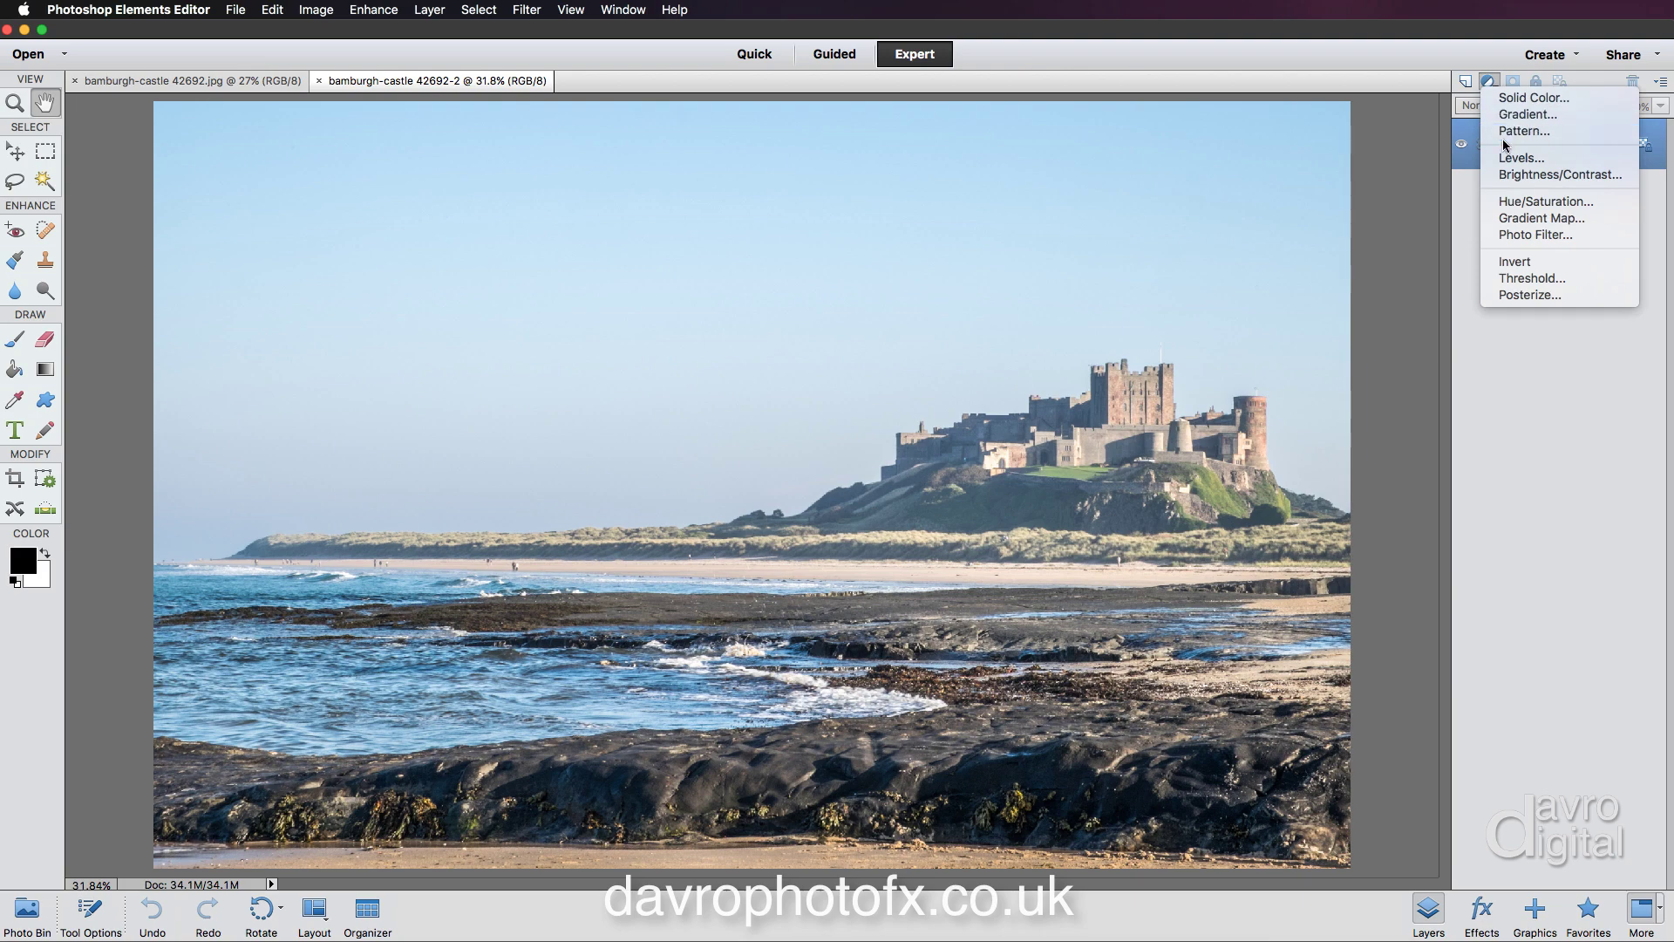
pyautogui.click(1511, 201)
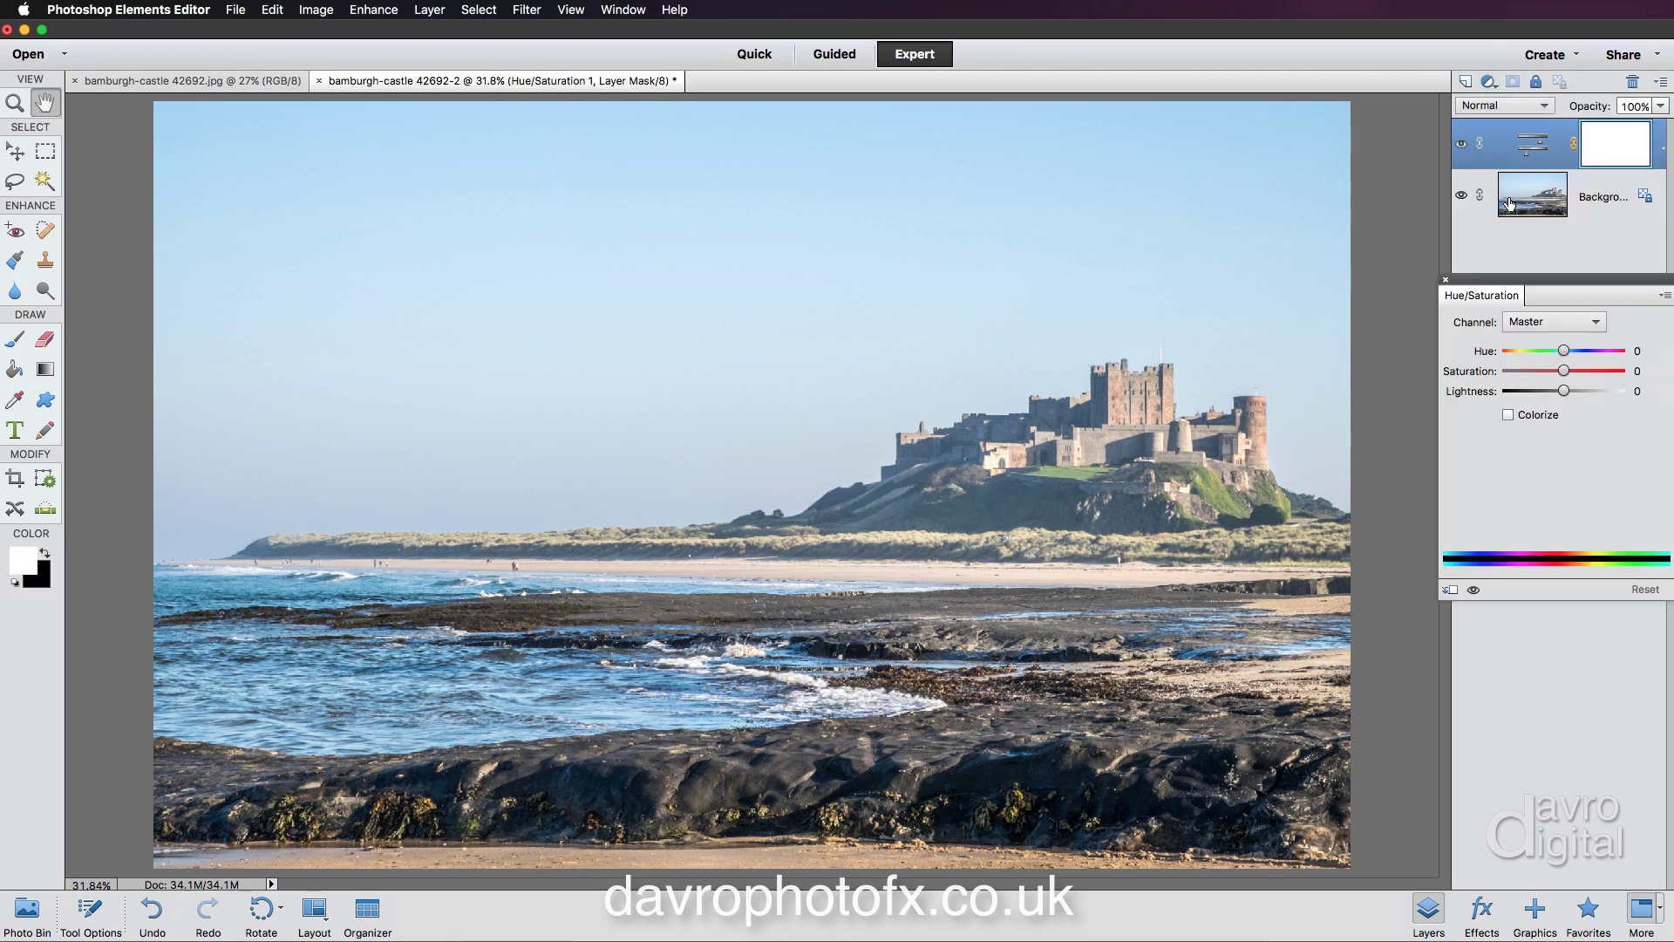
pyautogui.click(1524, 322)
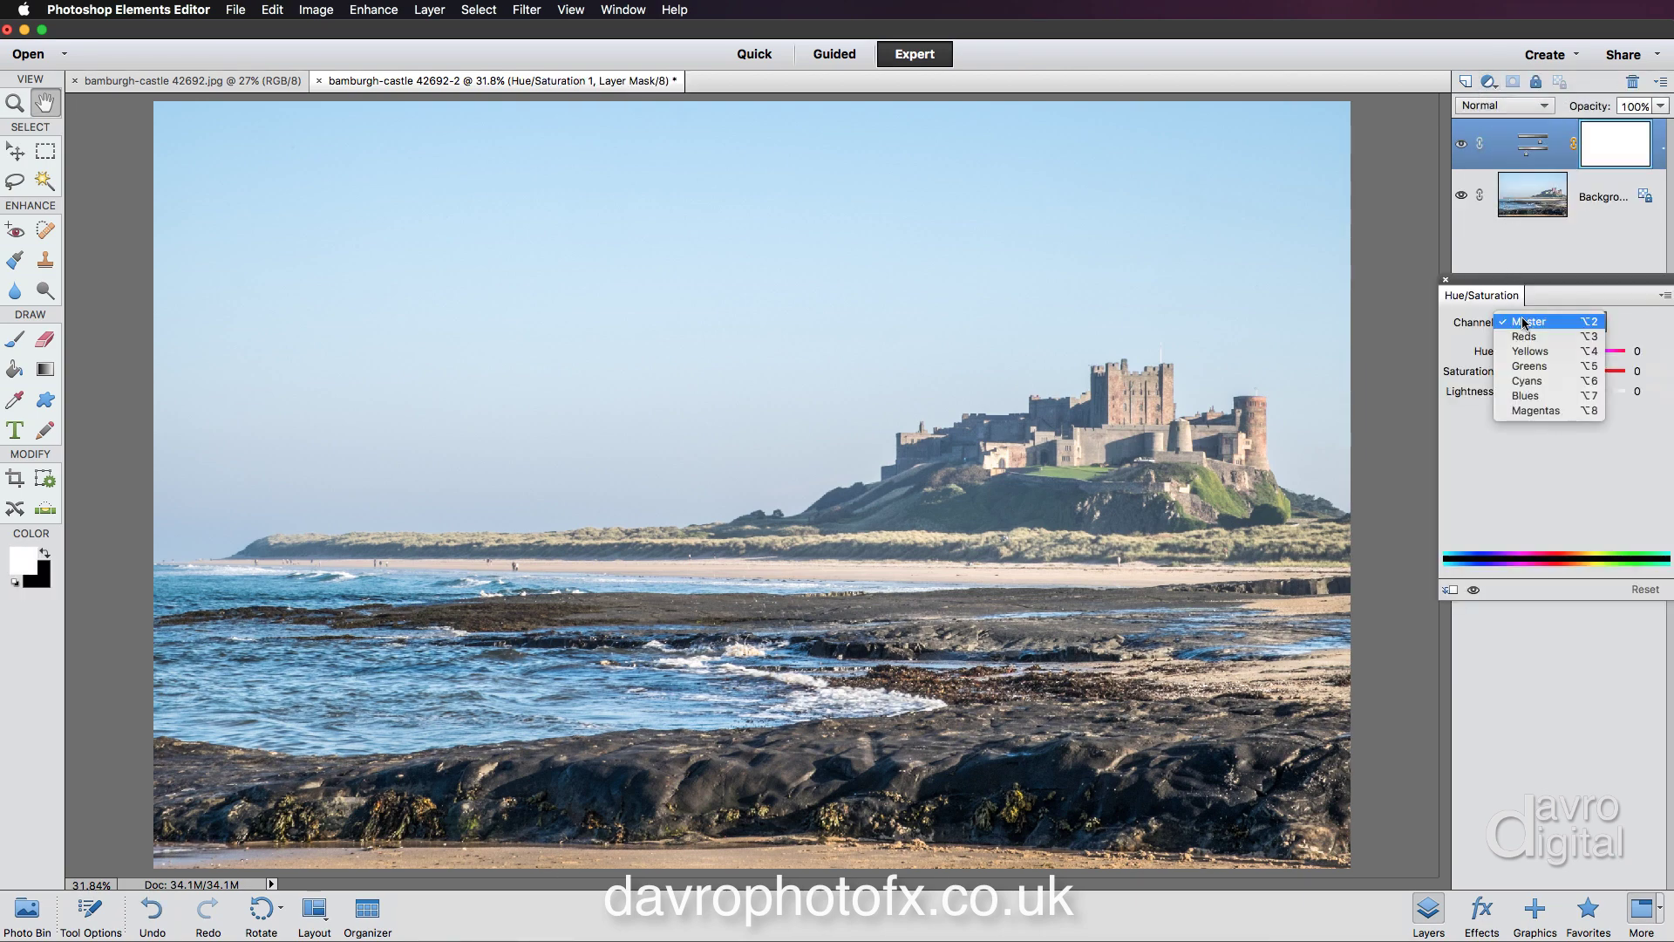
pyautogui.click(1525, 351)
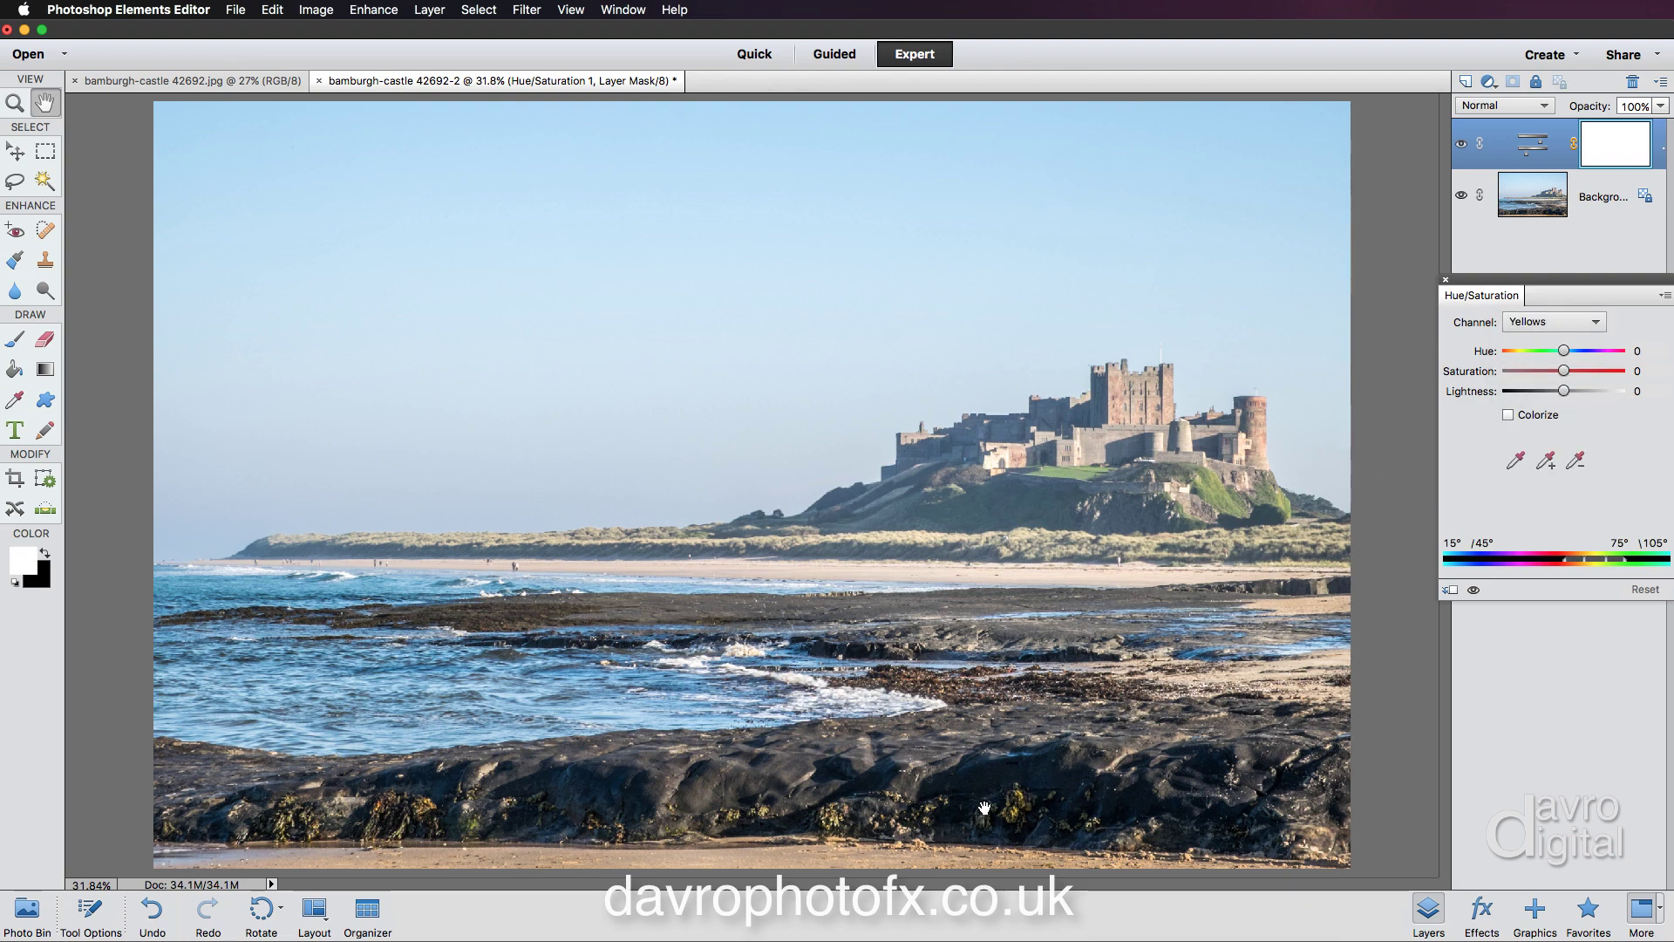
pyautogui.click(1516, 462)
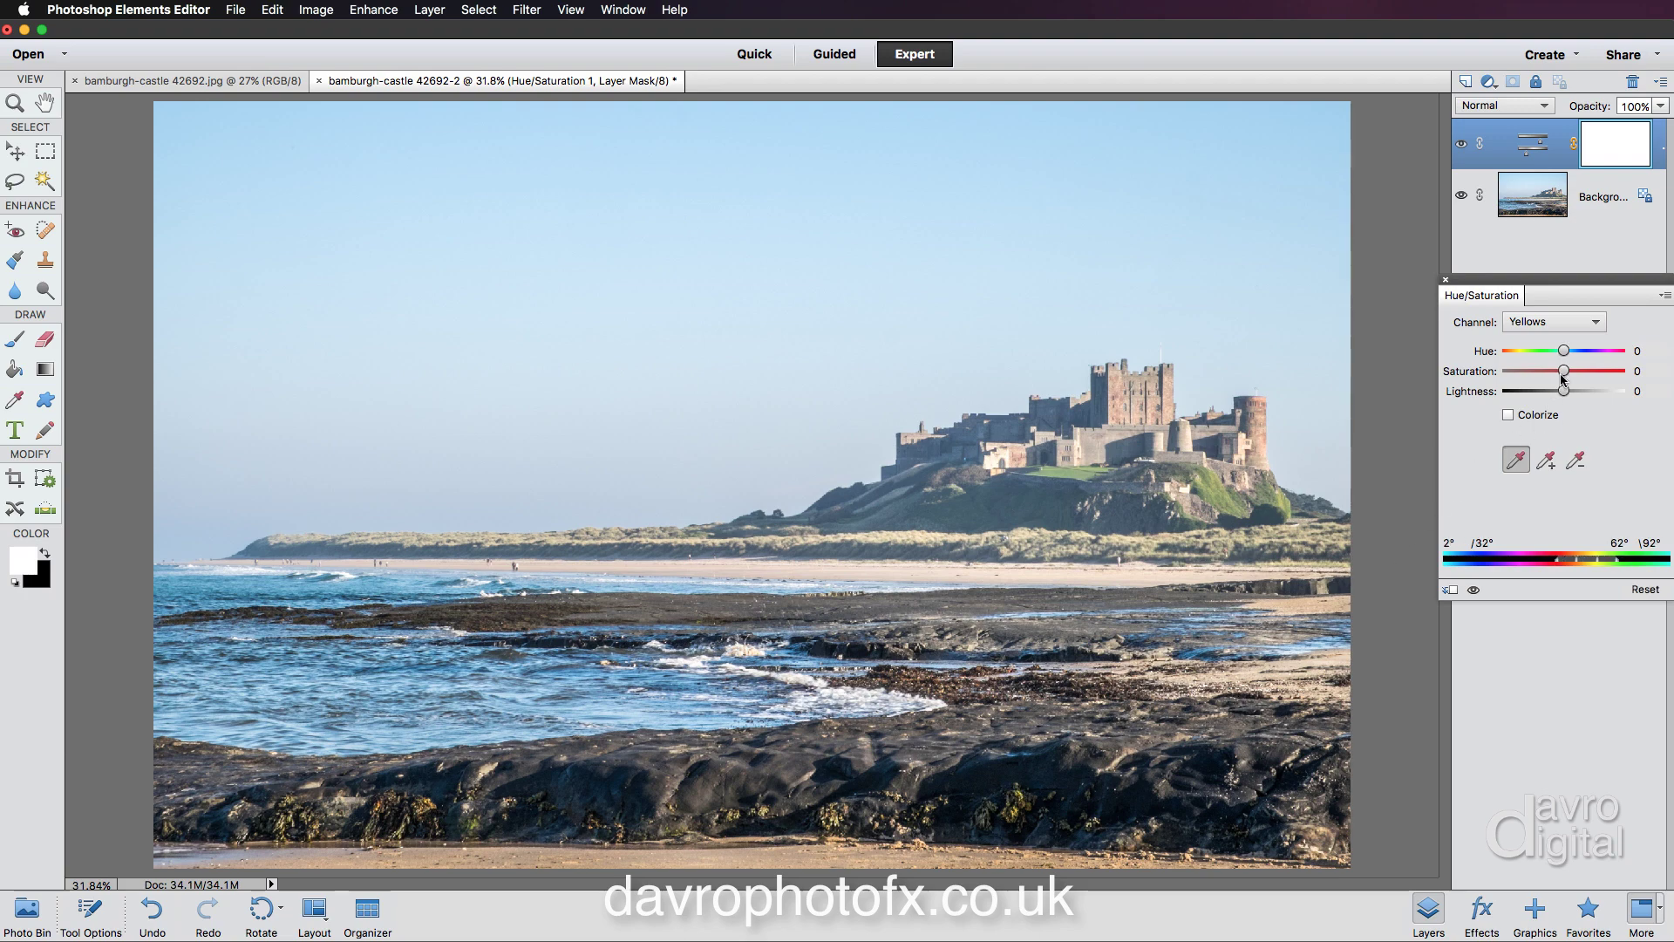
pyautogui.moveTo(1569, 372); pyautogui.dragTo(1584, 372)
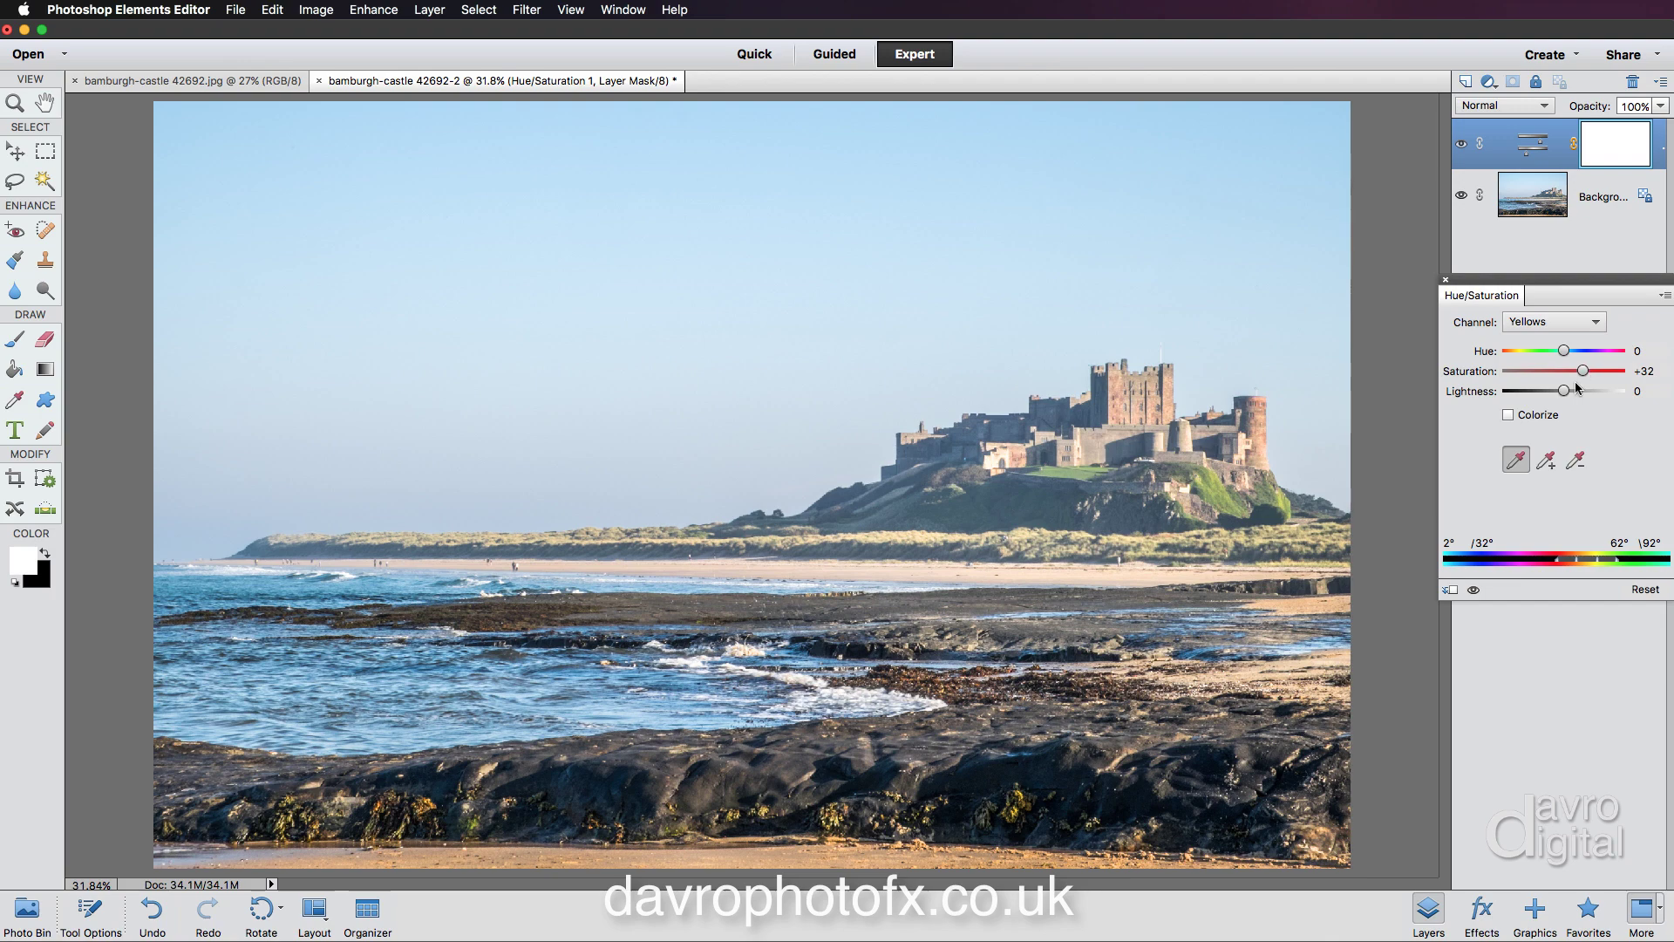
pyautogui.click(1446, 280)
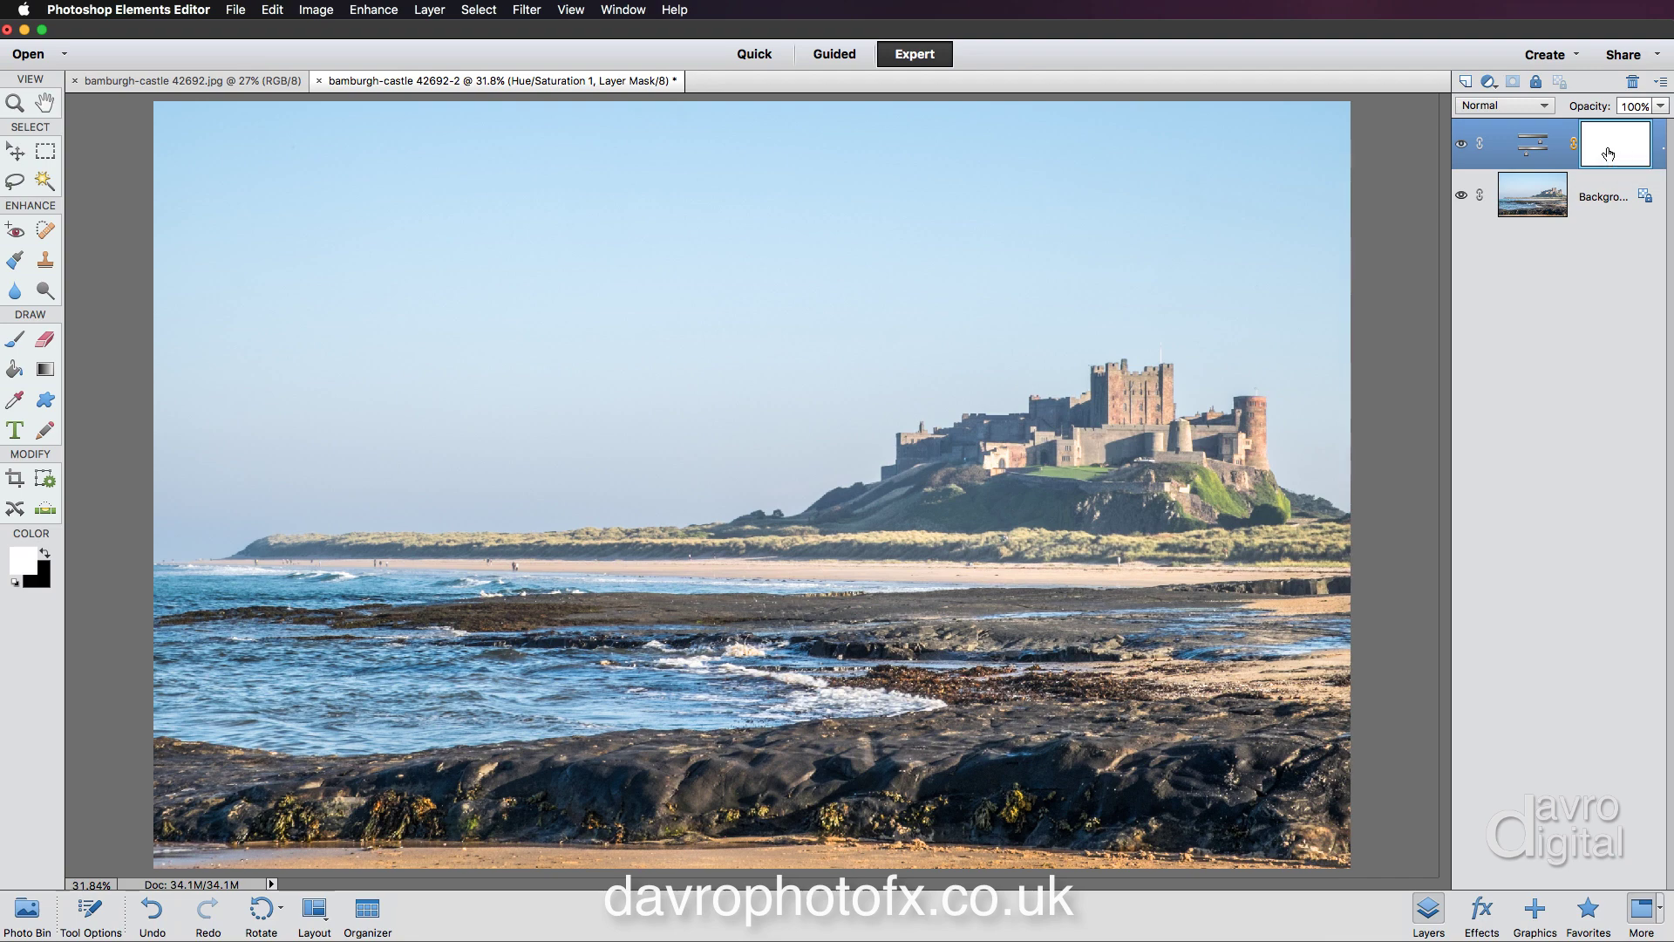
# Step: Invert the Hue/Saturation layer mask to black and paint white over the seaweed clumps along the foreground rocks
pyautogui.press('super+i')
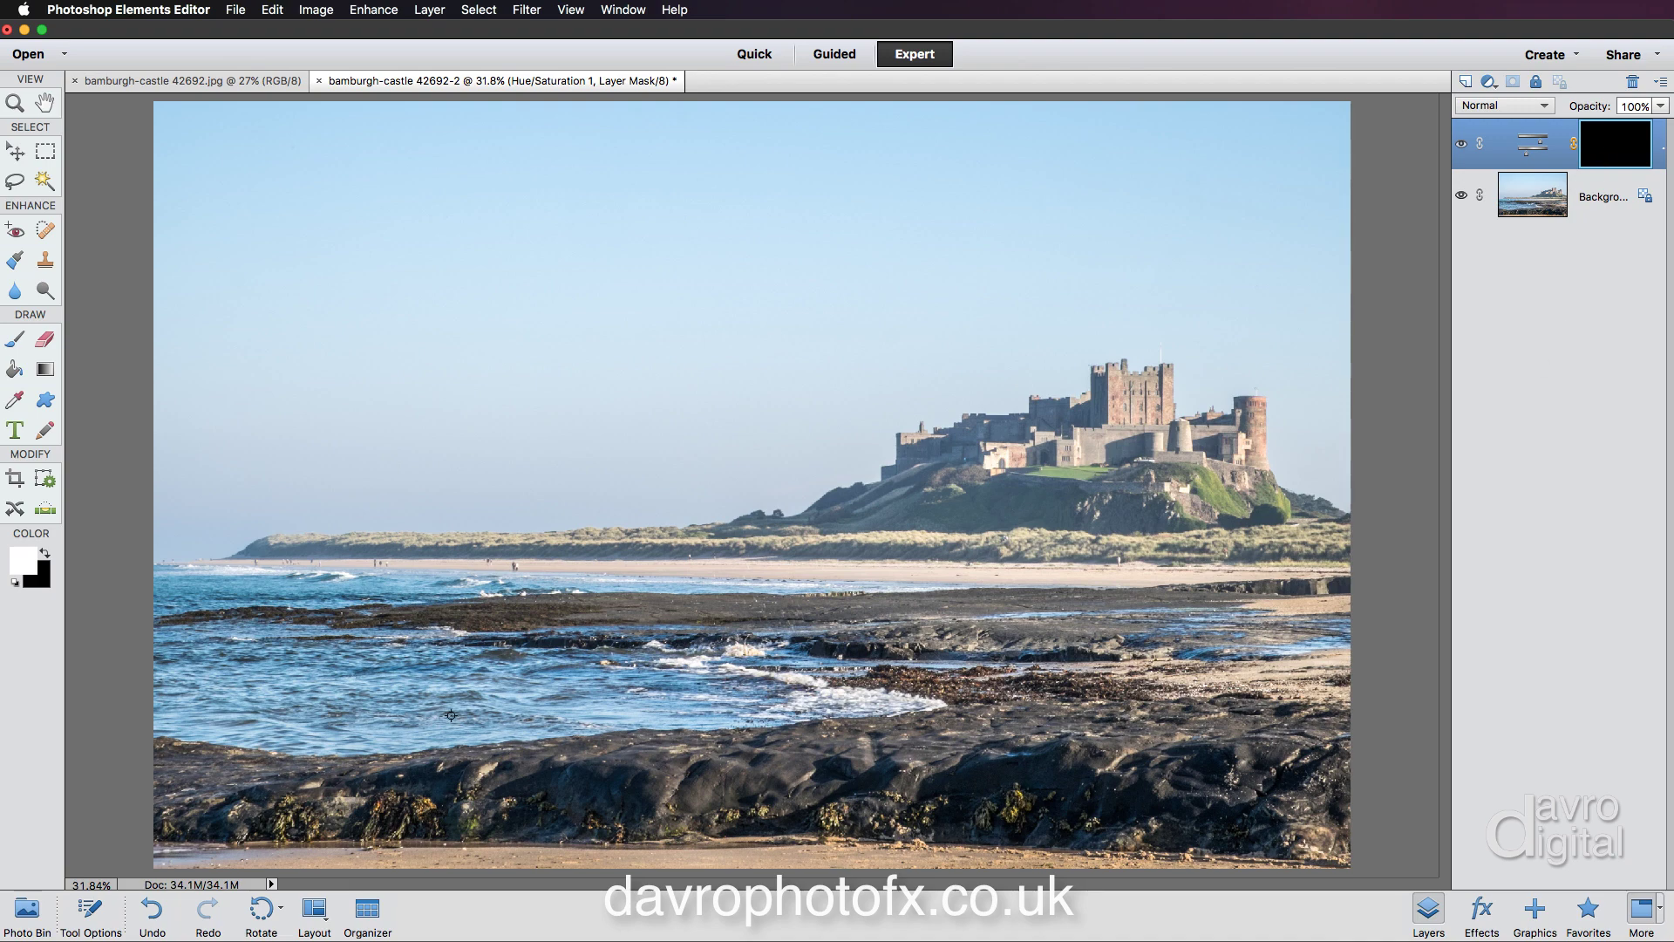
pyautogui.click(14, 341)
pyautogui.moveTo(1010, 810)
pyautogui.mouseDown()
pyautogui.moveTo(1022, 803)
pyautogui.moveTo(836, 808)
pyautogui.mouseUp()
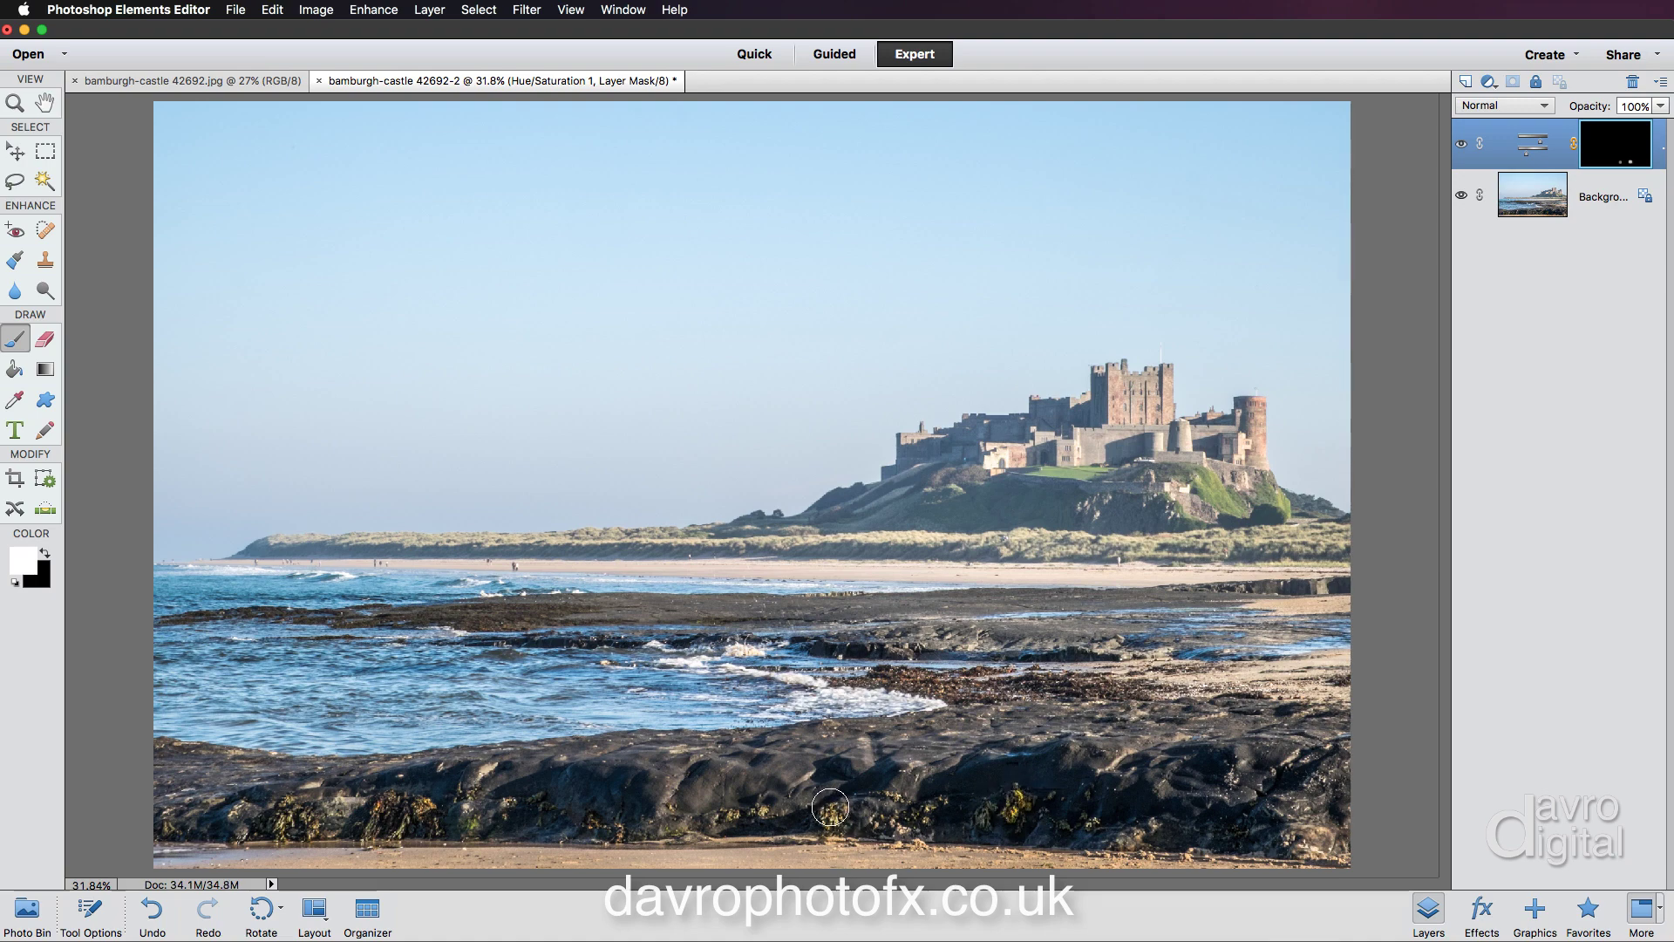
pyautogui.moveTo(443, 812); pyautogui.dragTo(361, 804)
pyautogui.moveTo(589, 823); pyautogui.dragTo(646, 819)
pyautogui.press('h')
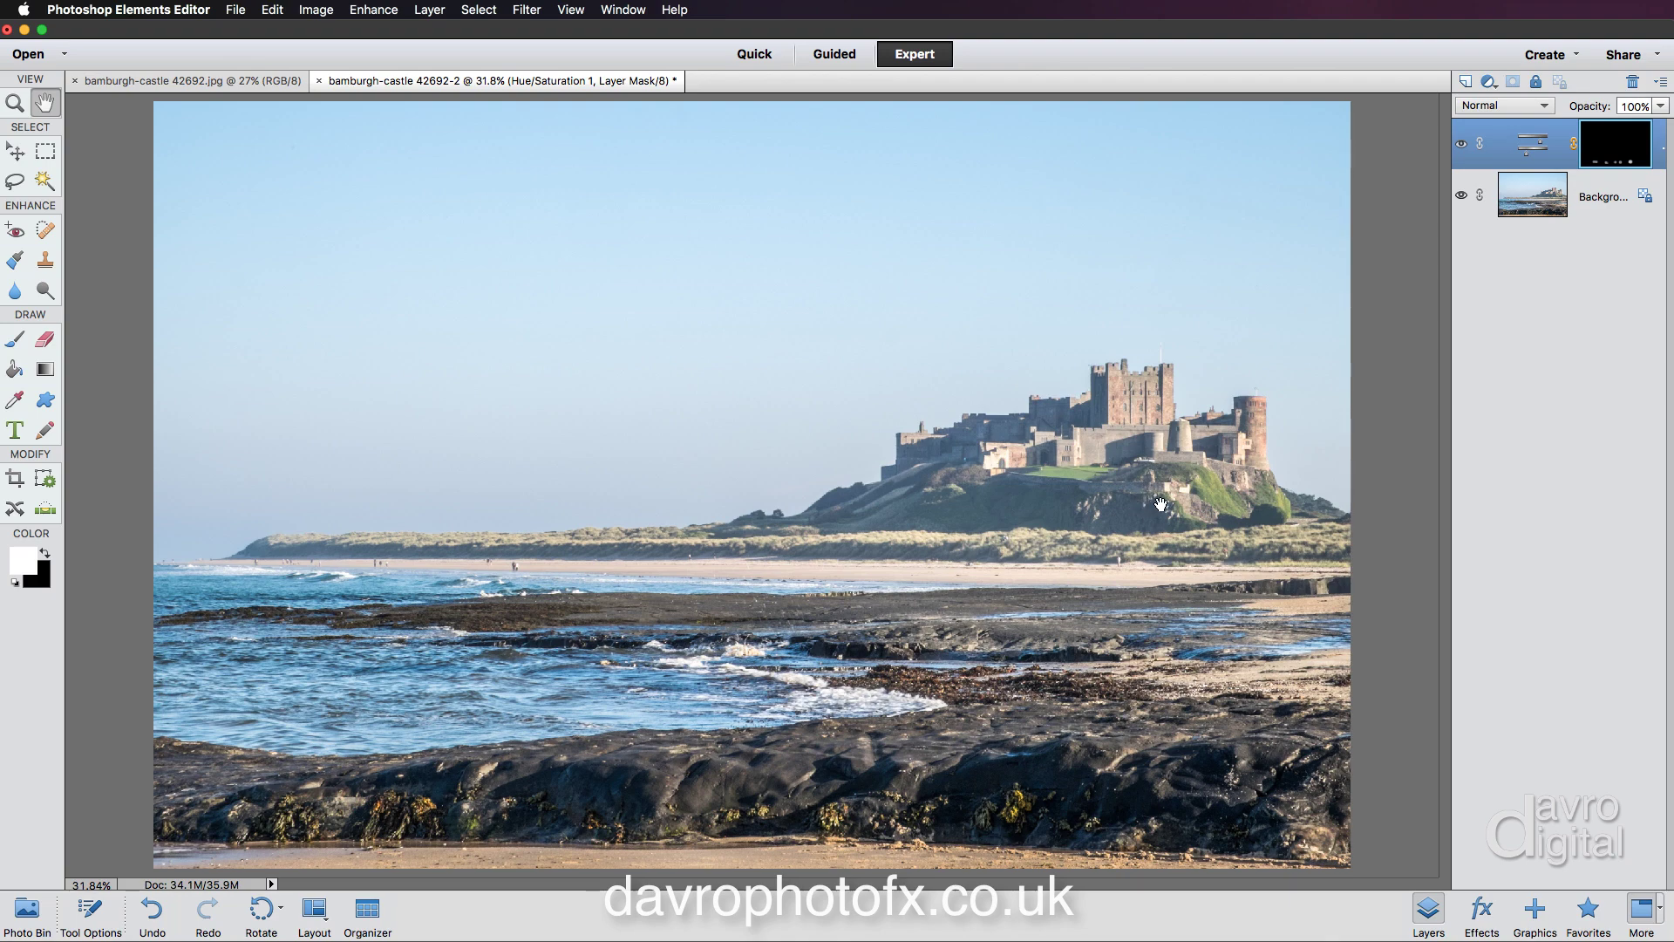
# Step: Add a new empty layer and set the Gradient tool to a linear Foreground to Transparent gradient in black
pyautogui.click(1466, 83)
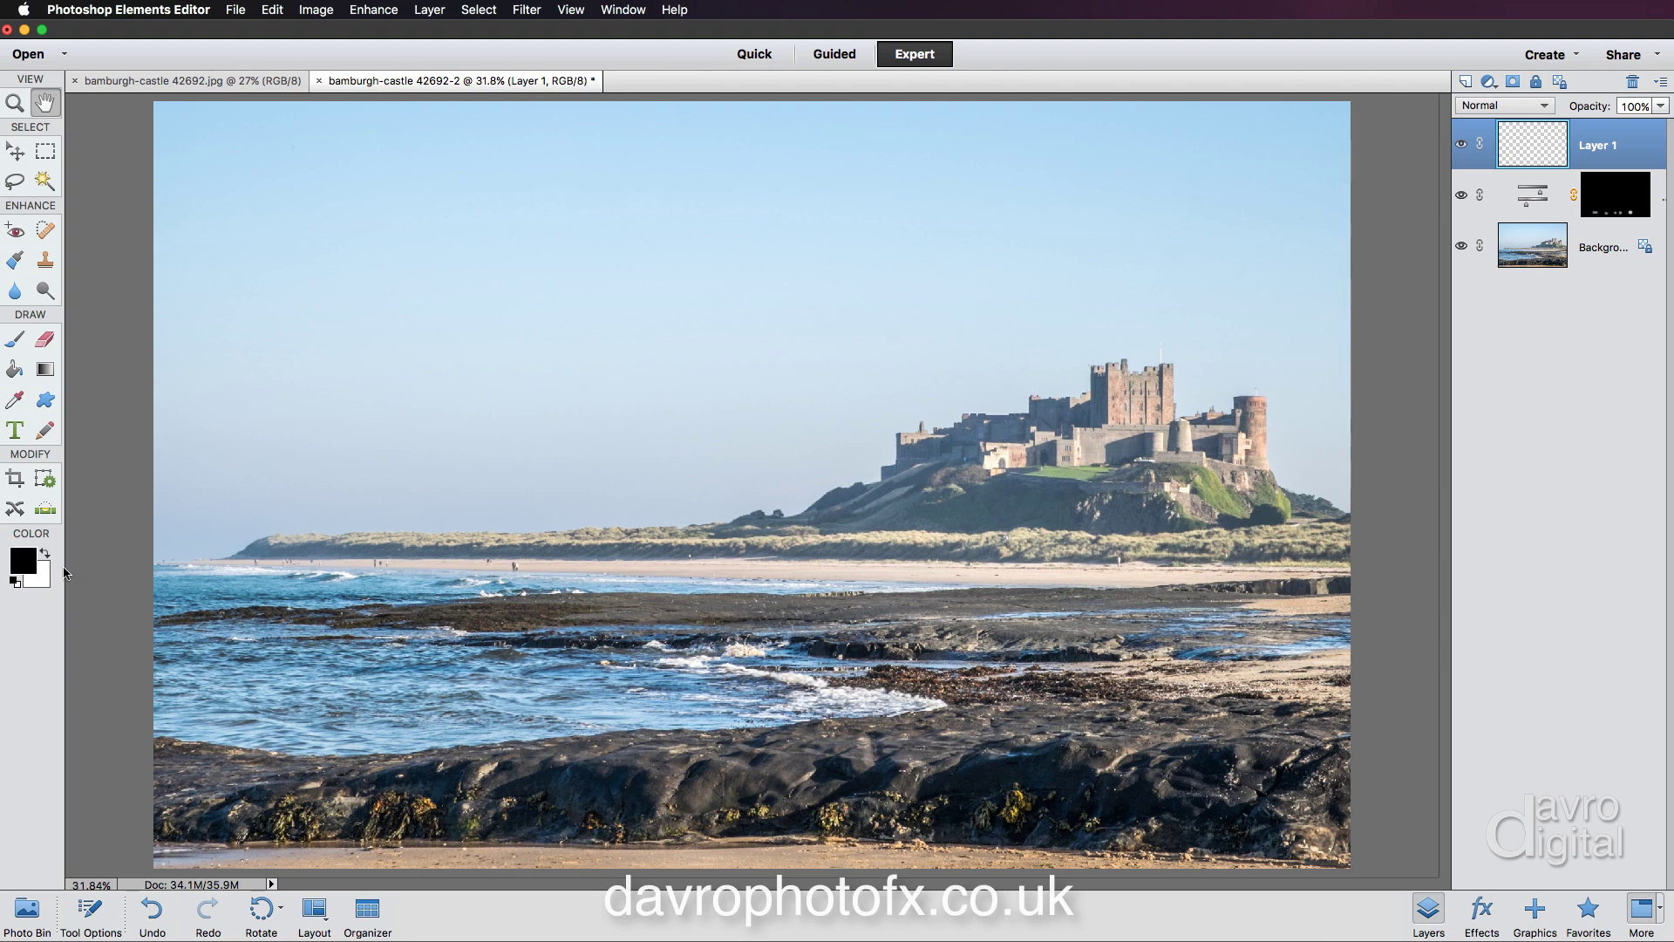
pyautogui.click(41, 370)
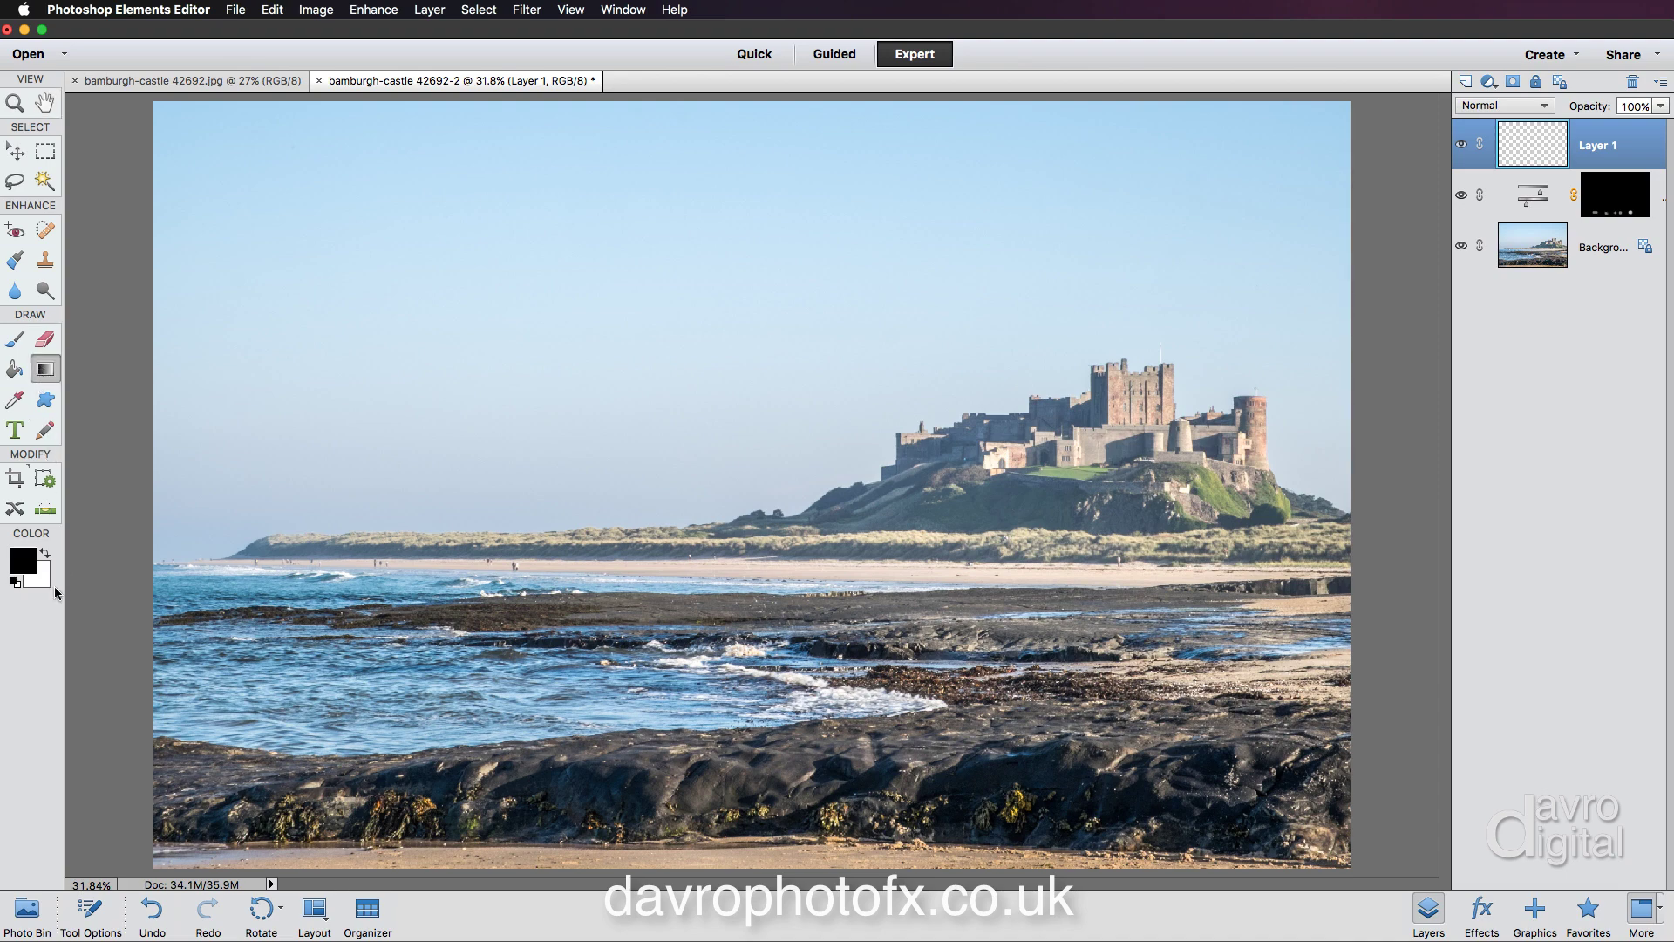
pyautogui.click(90, 911)
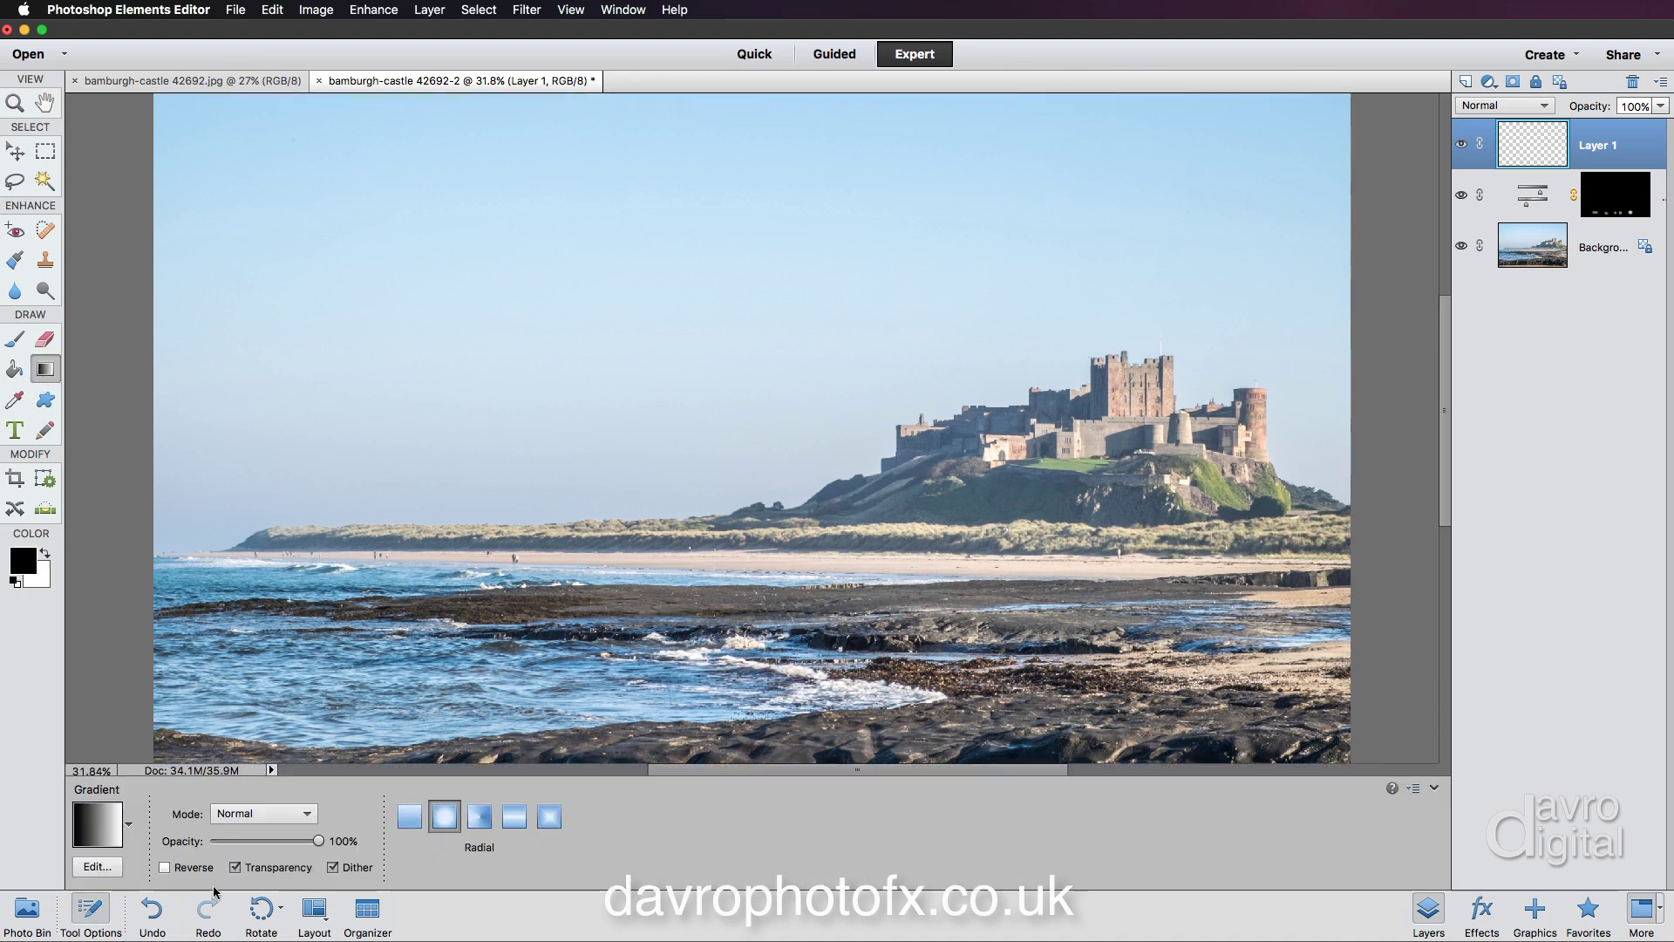
pyautogui.click(409, 818)
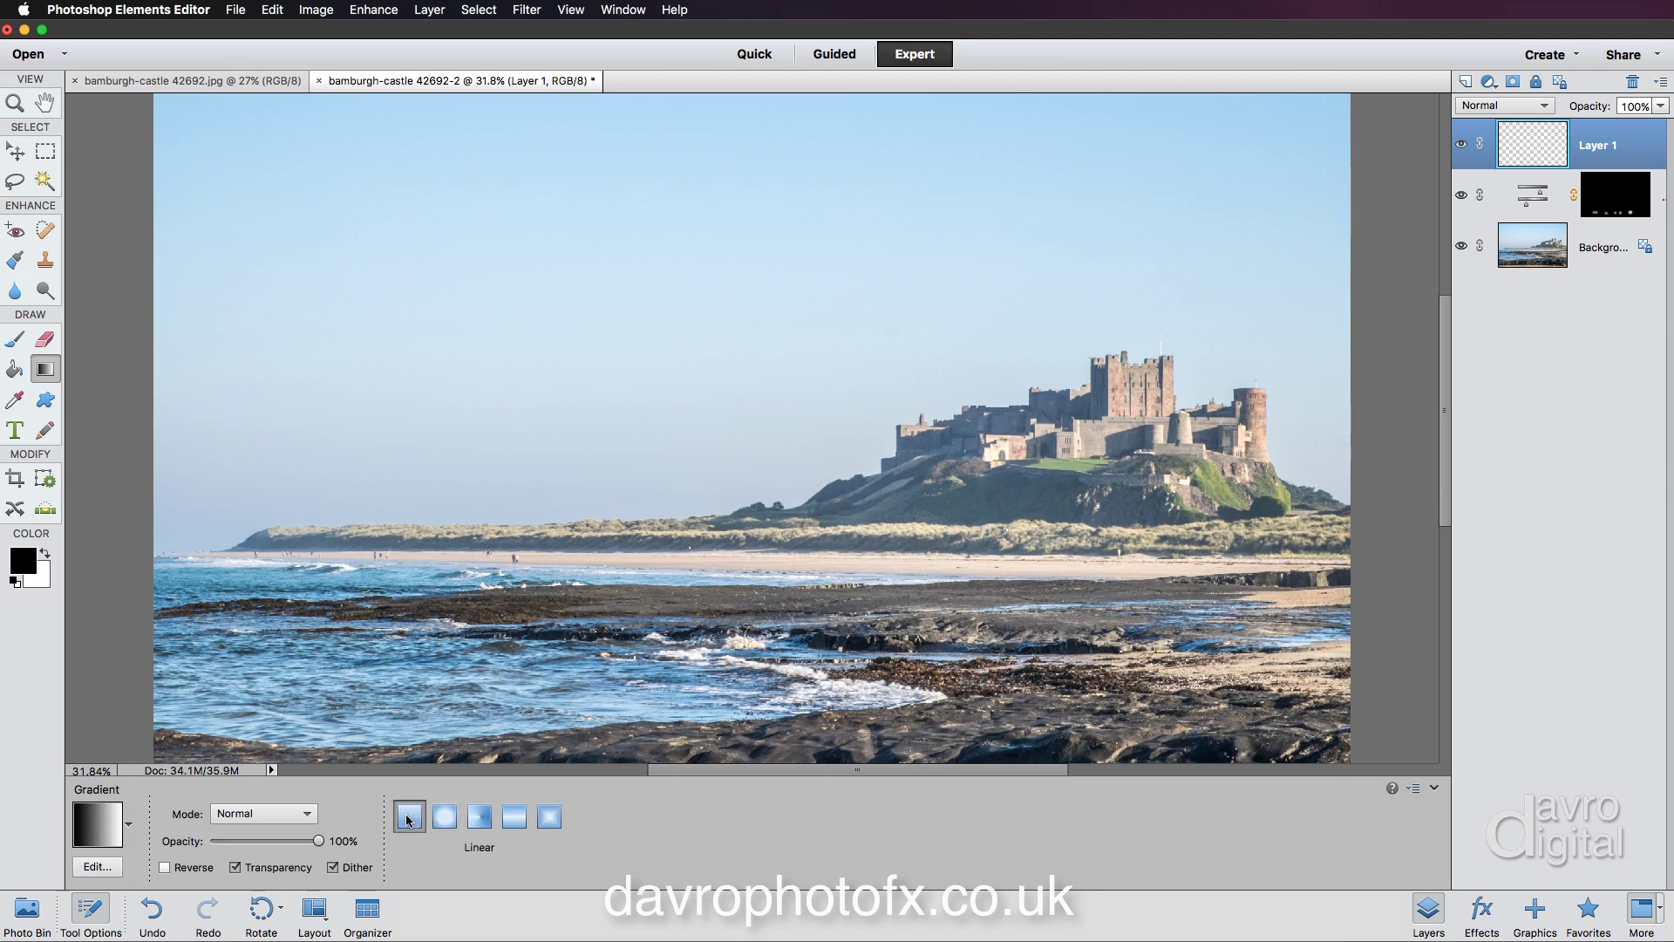
pyautogui.click(95, 820)
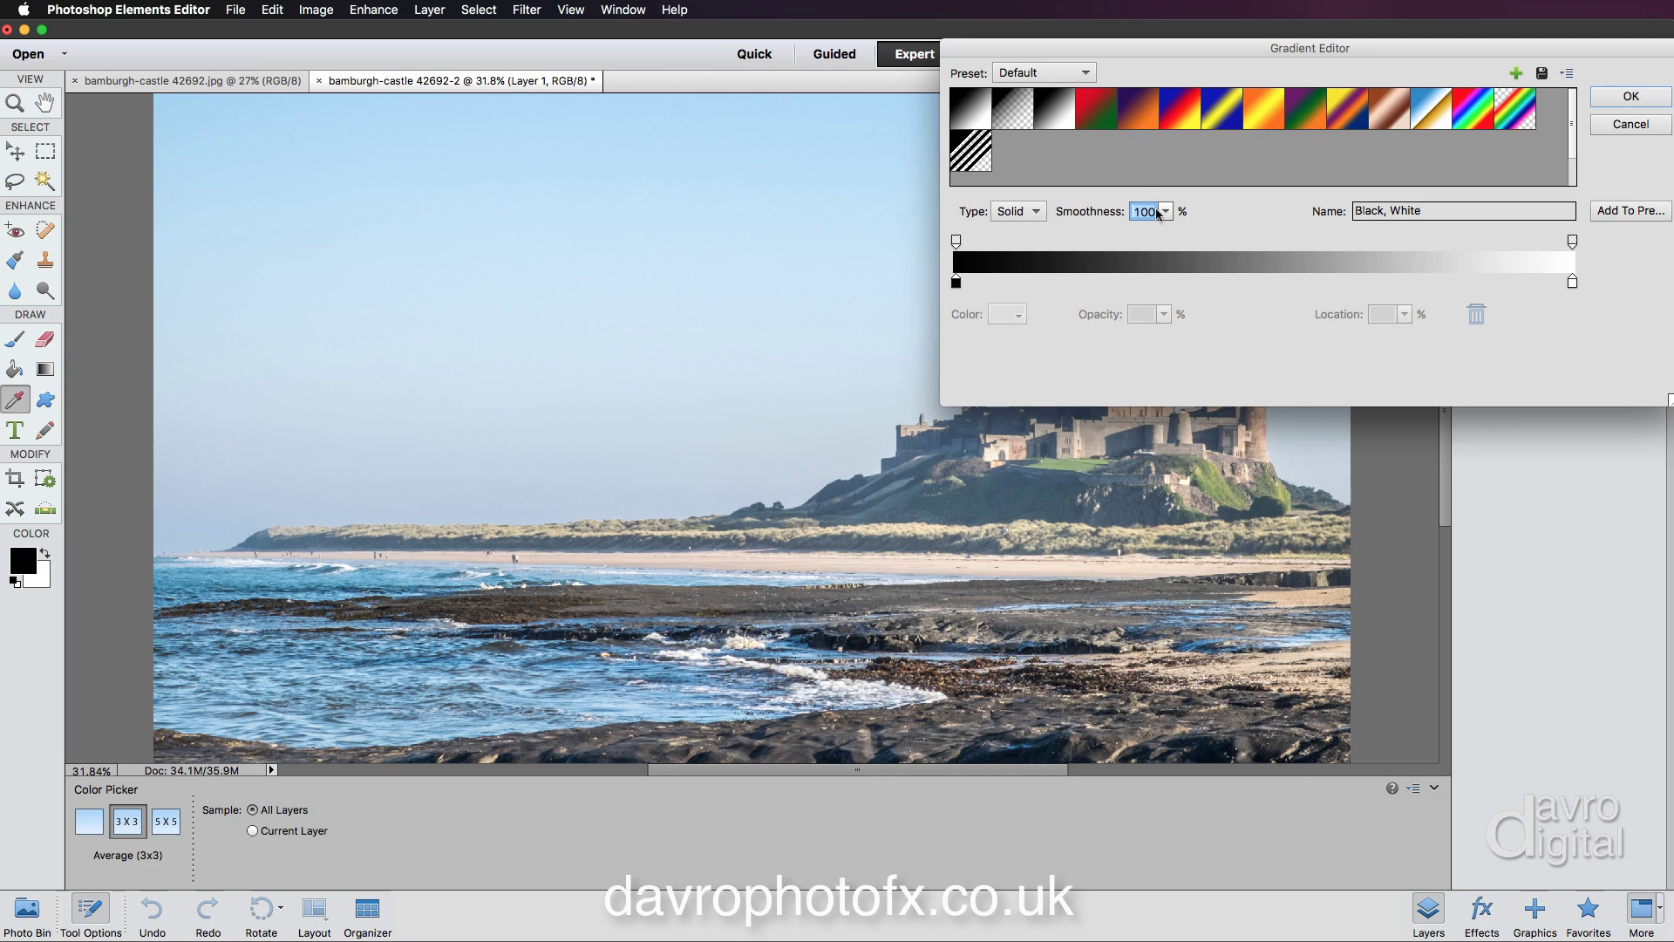
pyautogui.click(1013, 114)
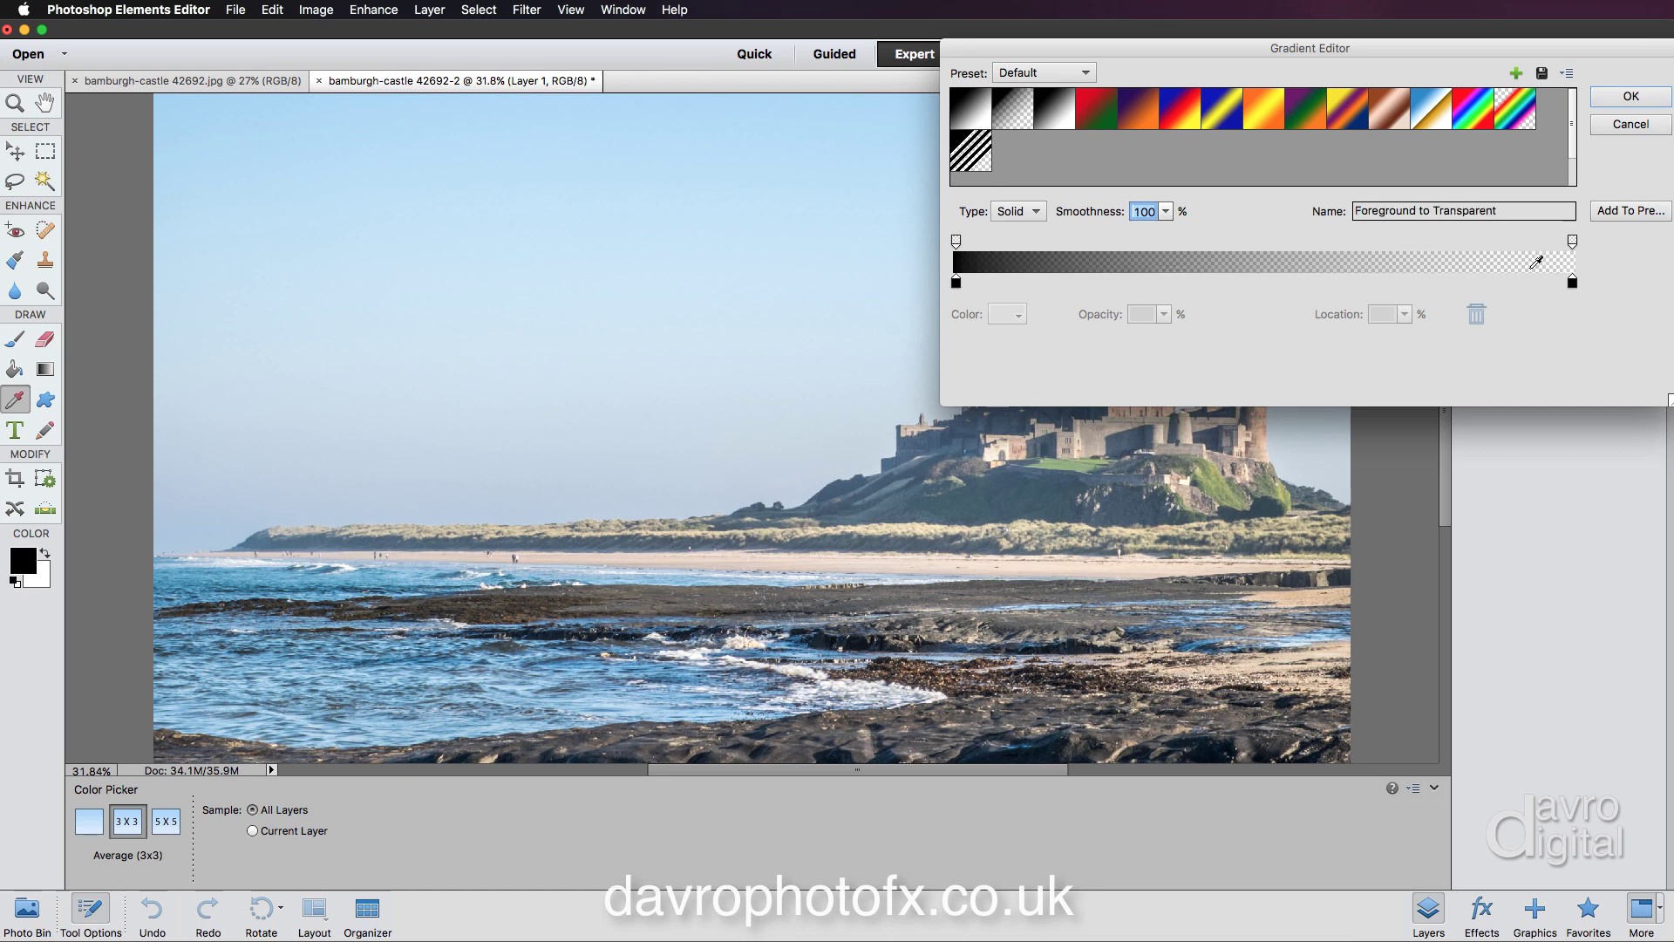
pyautogui.click(1643, 95)
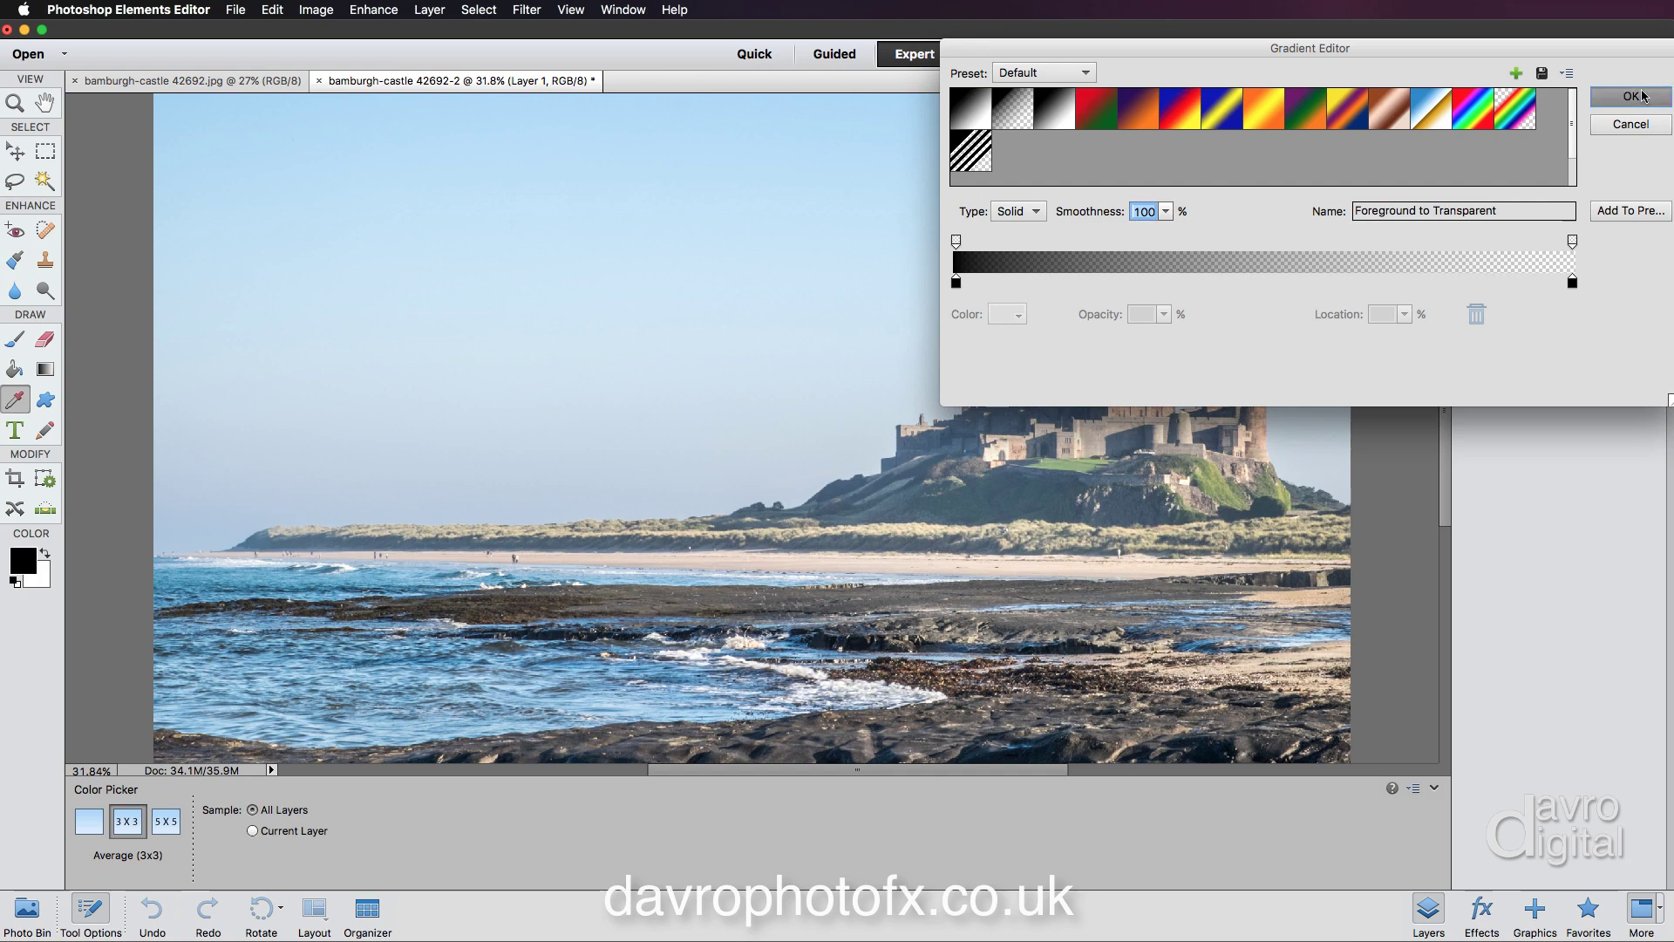
pyautogui.click(1432, 789)
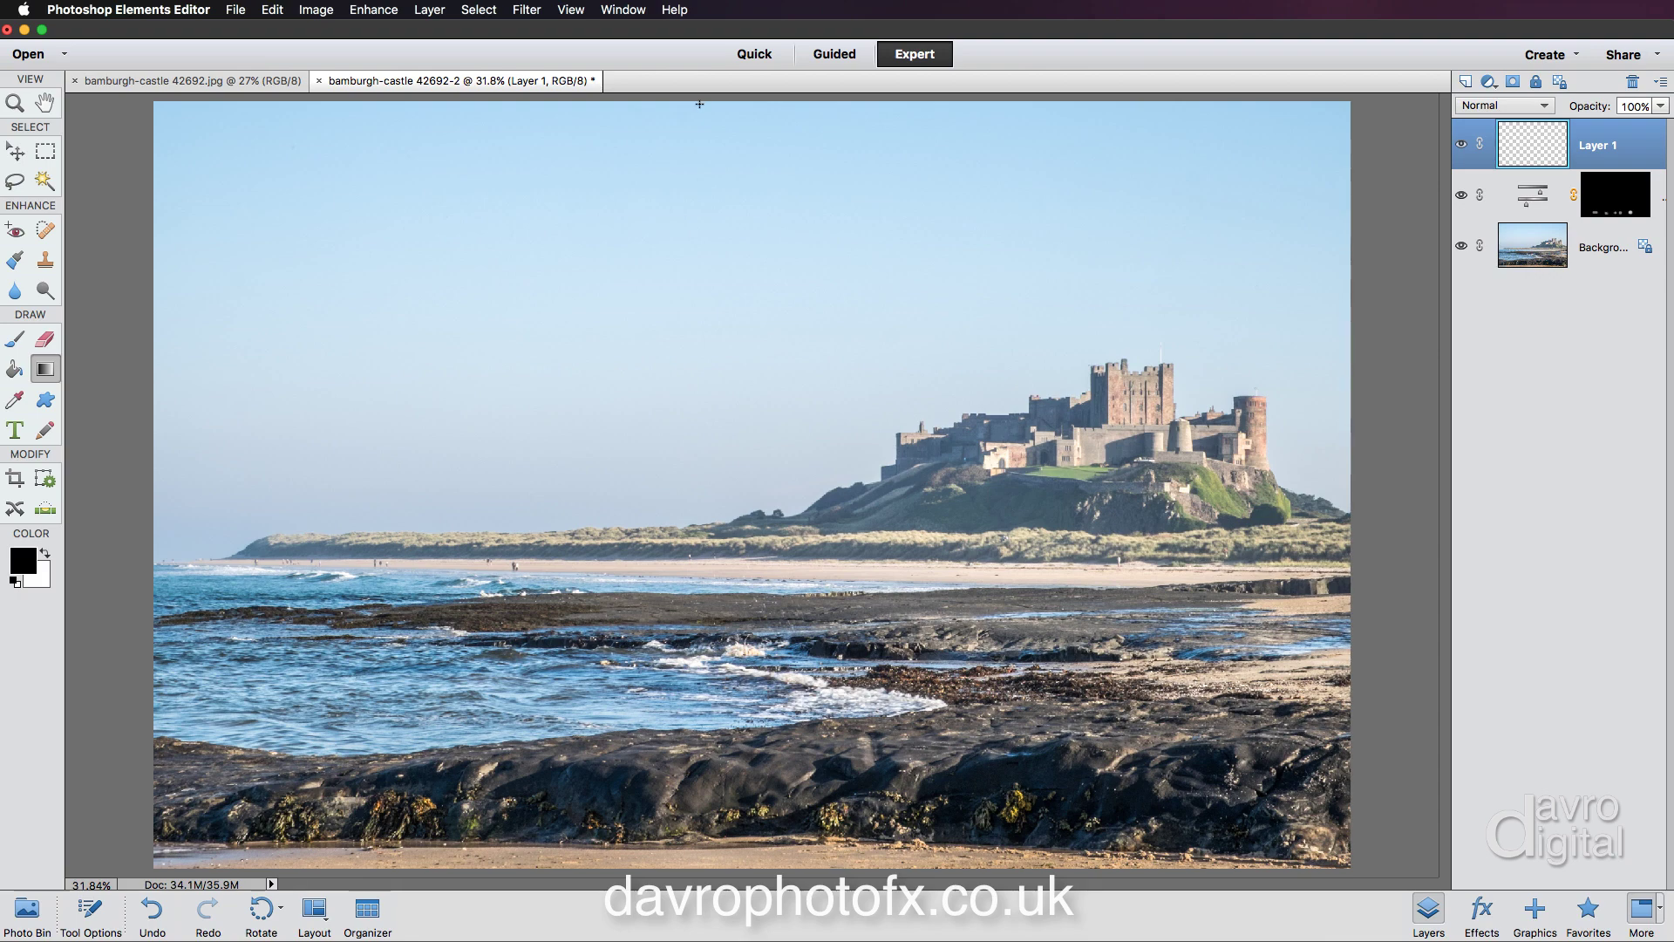
# Step: Draw the gradient from the top of the sky down to the castle's top, blend it as Soft Light, and compare the effect
pyautogui.moveTo(699, 104); pyautogui.dragTo(696, 357)
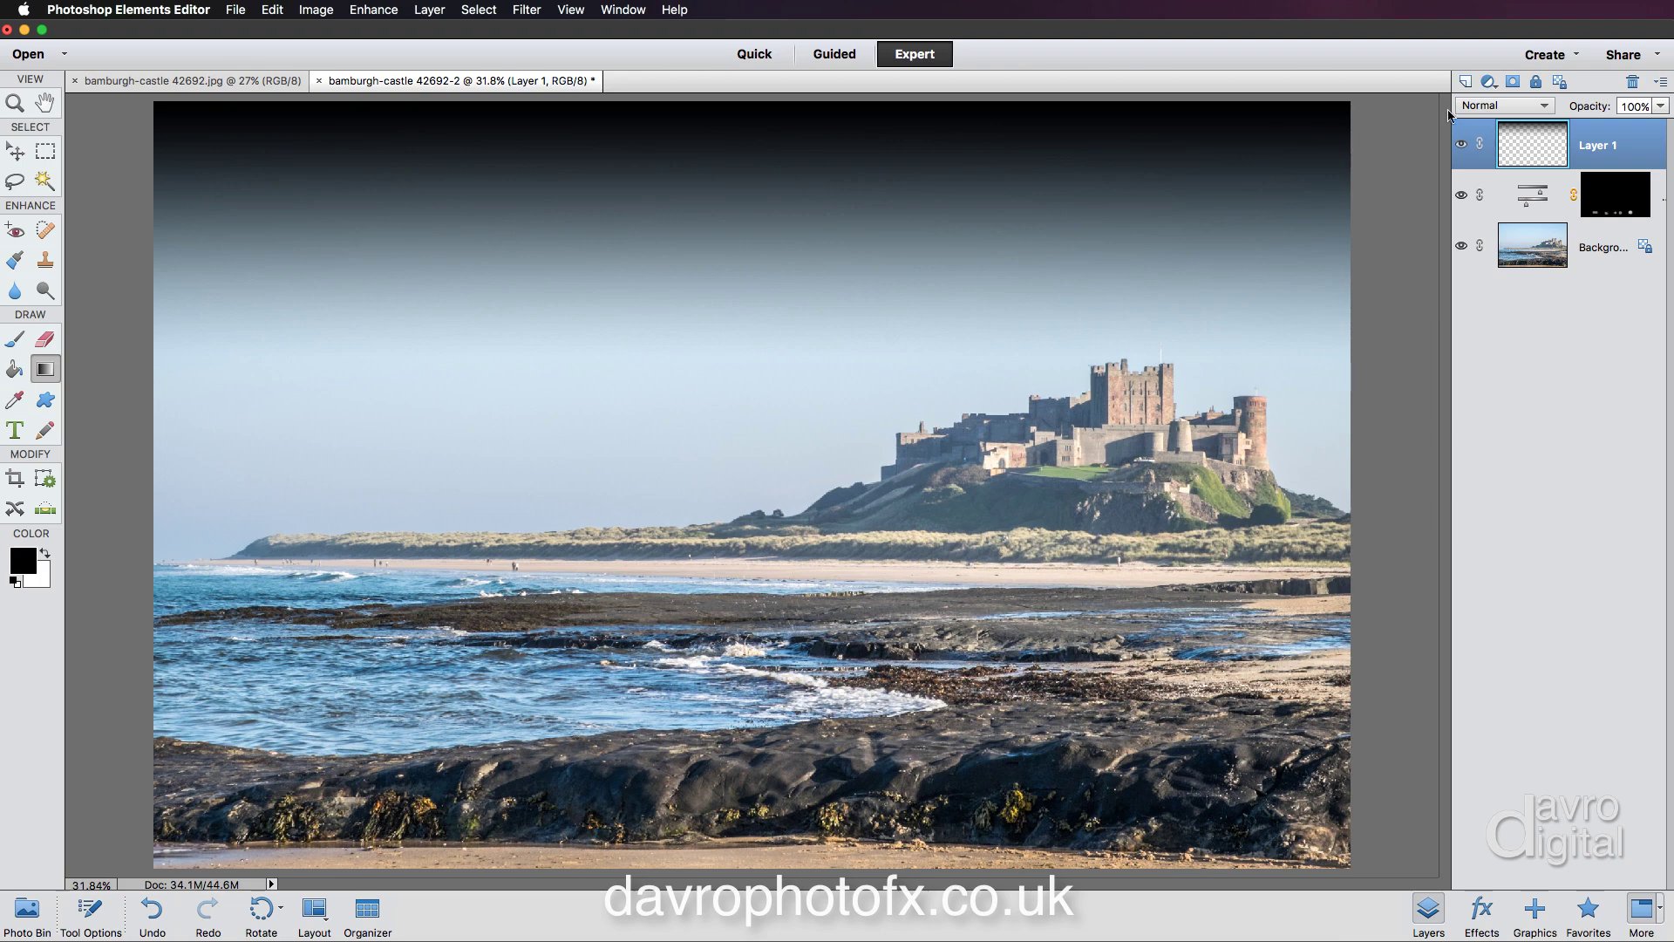
pyautogui.click(1507, 105)
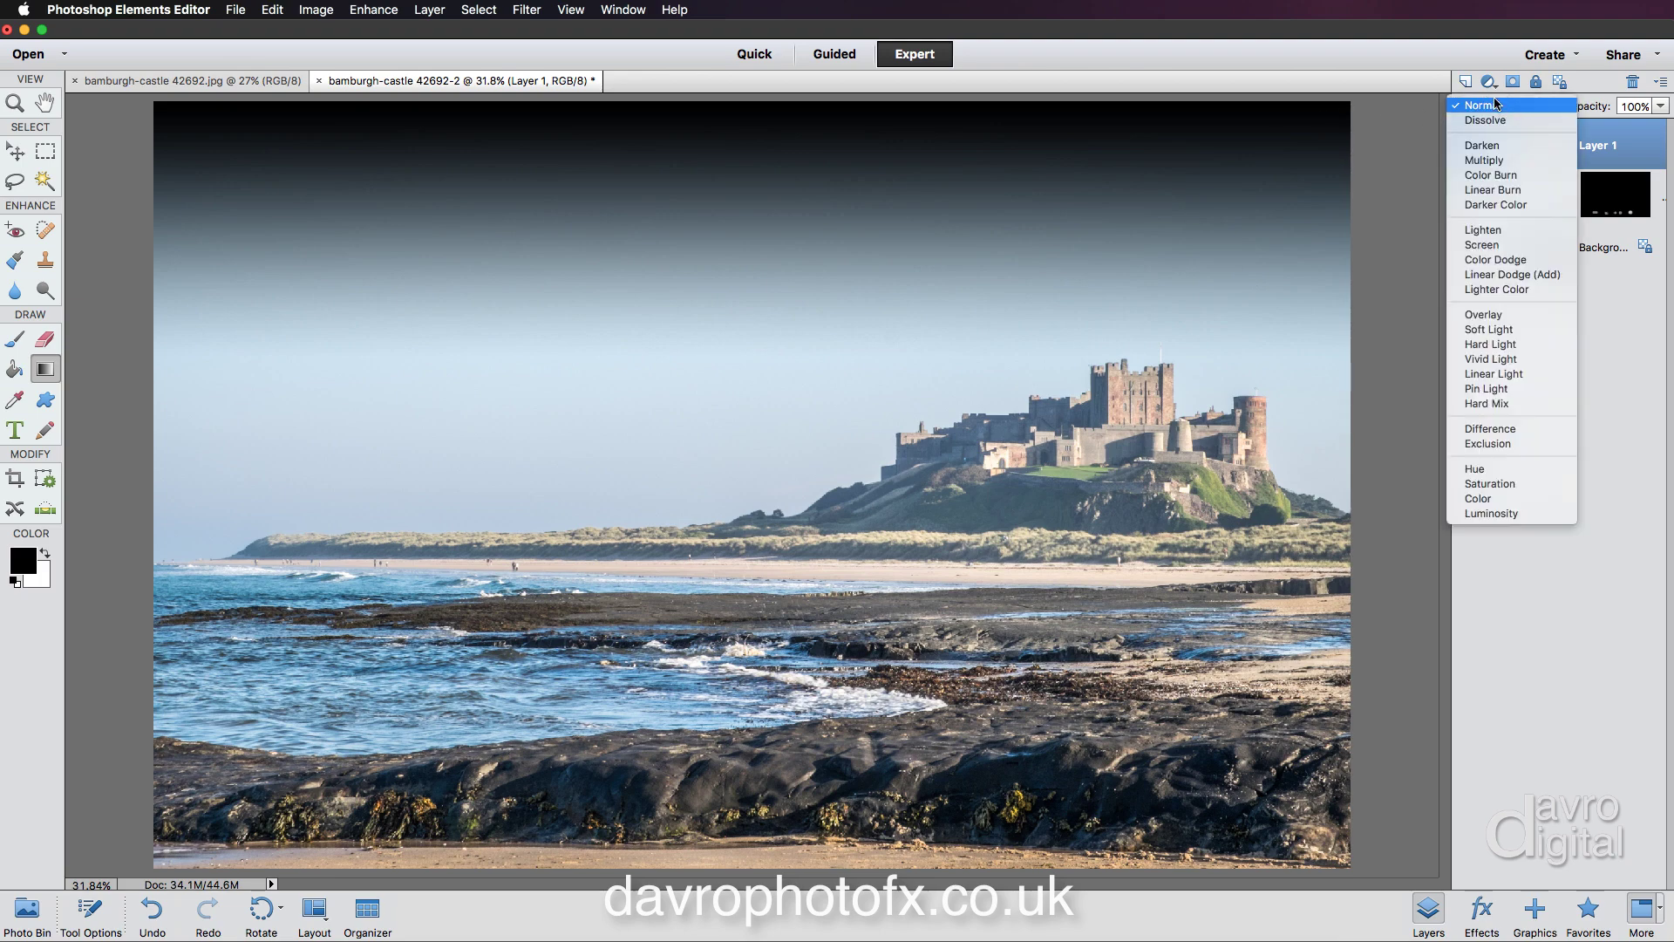
pyautogui.click(1486, 330)
pyautogui.click(1464, 144)
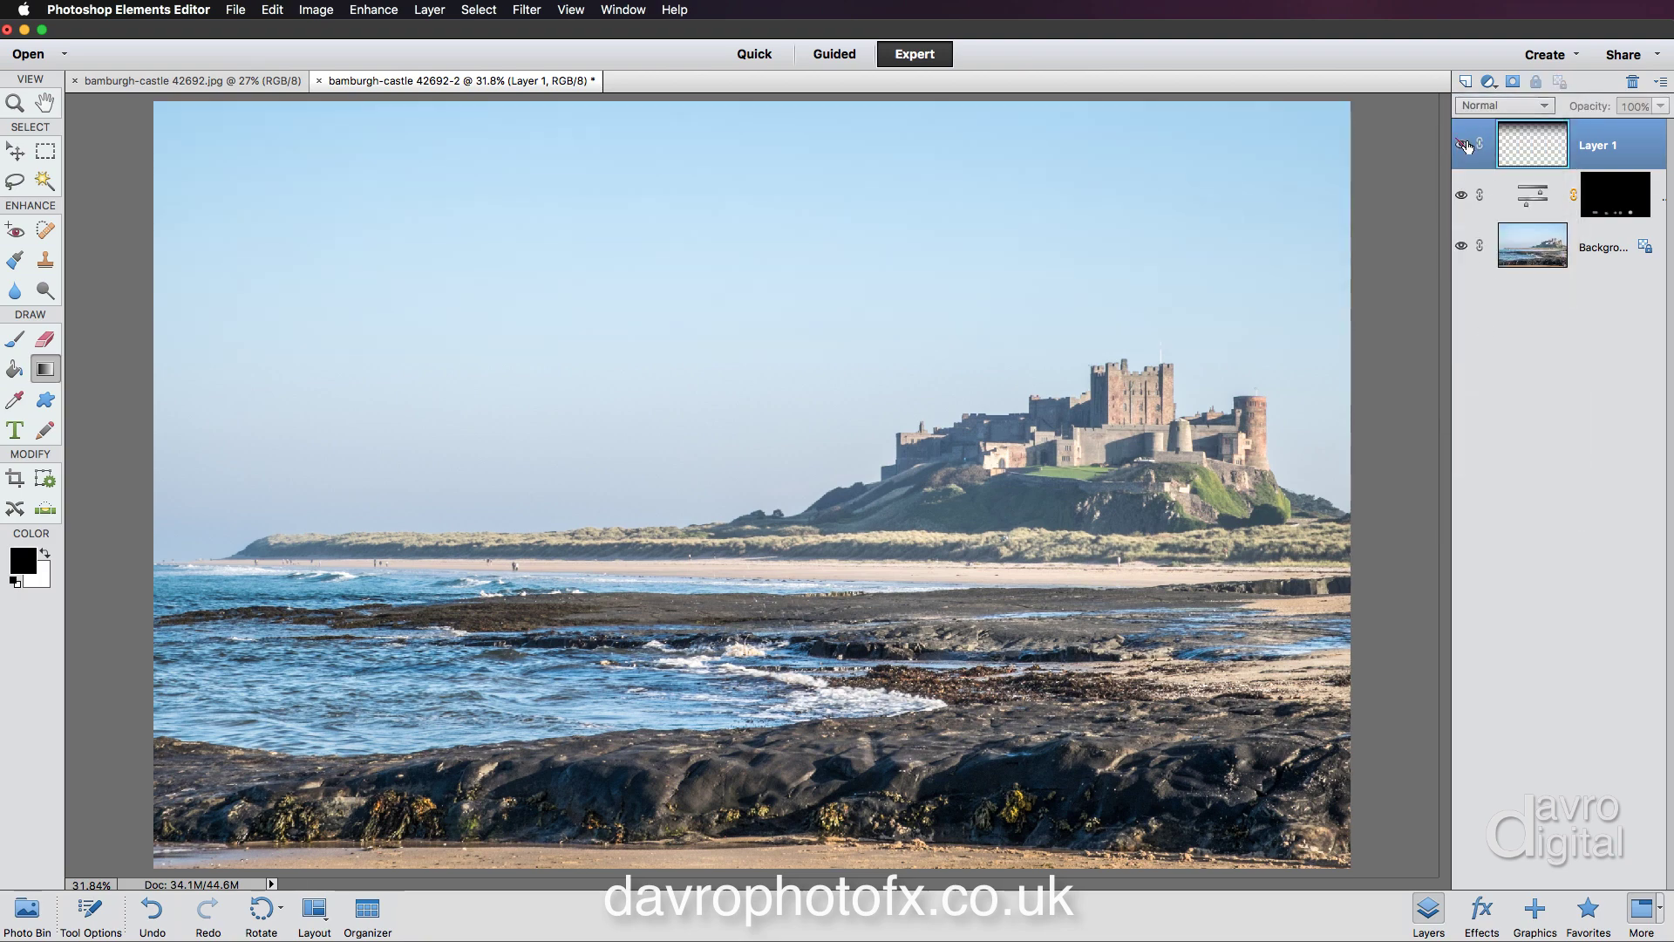
pyautogui.click(1464, 145)
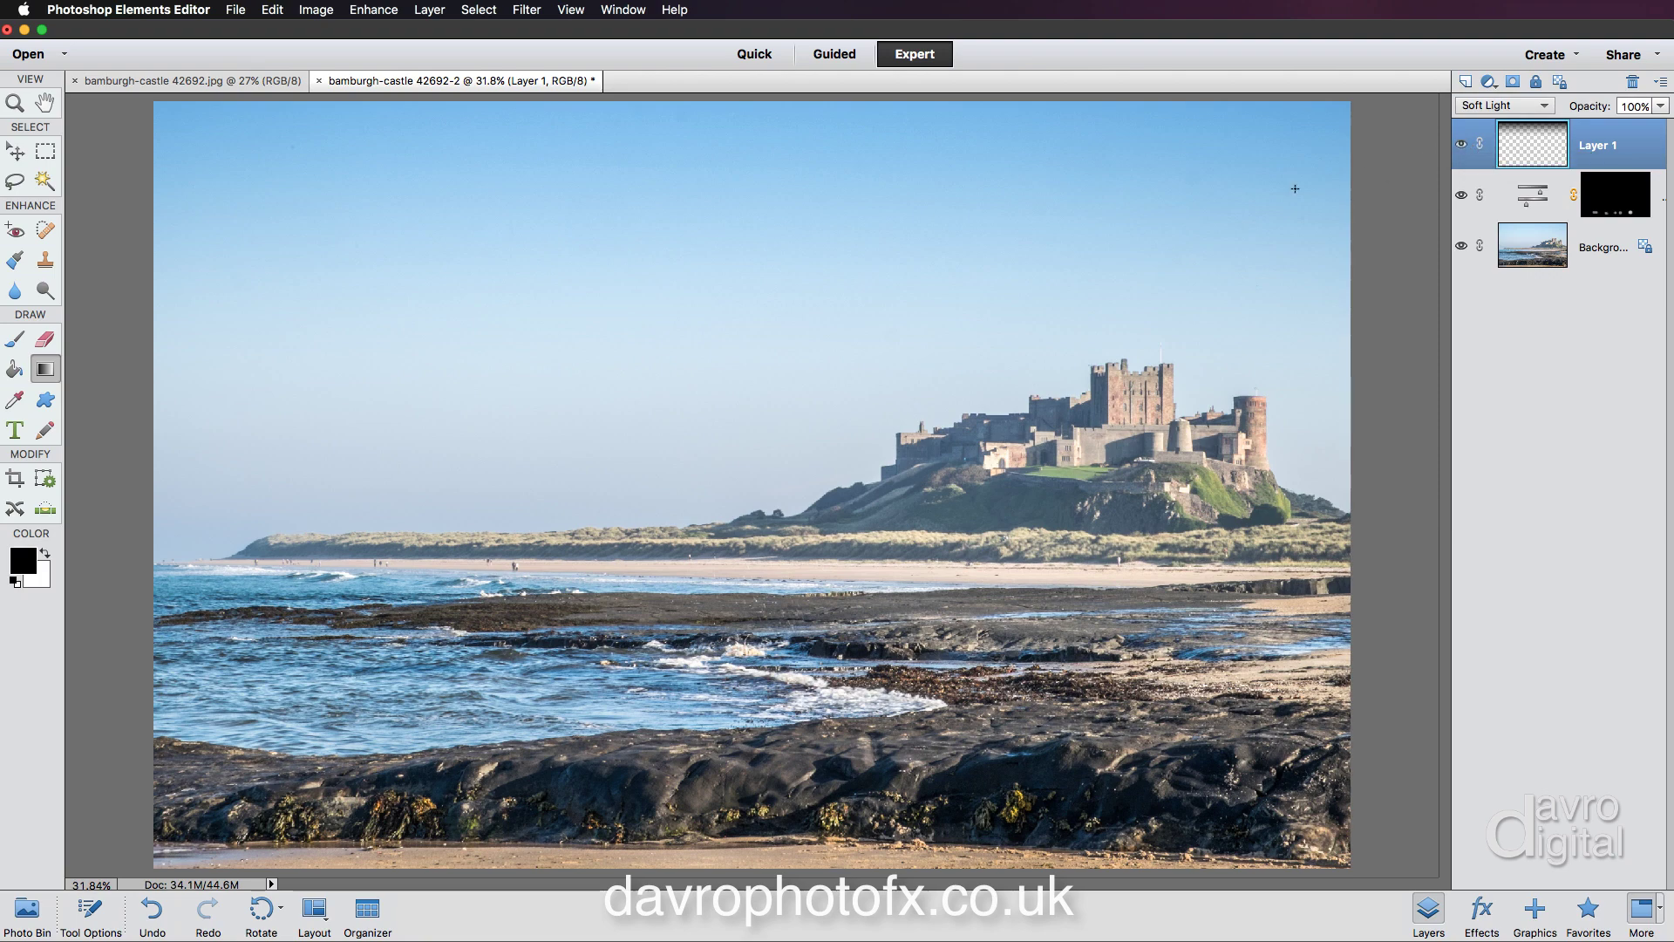
# Step: Free-transform the gradient layer, stretching its lower edge down to the waterline just below the beach, and apply the transform
pyautogui.click(314, 10)
pyautogui.moveTo(383, 48)
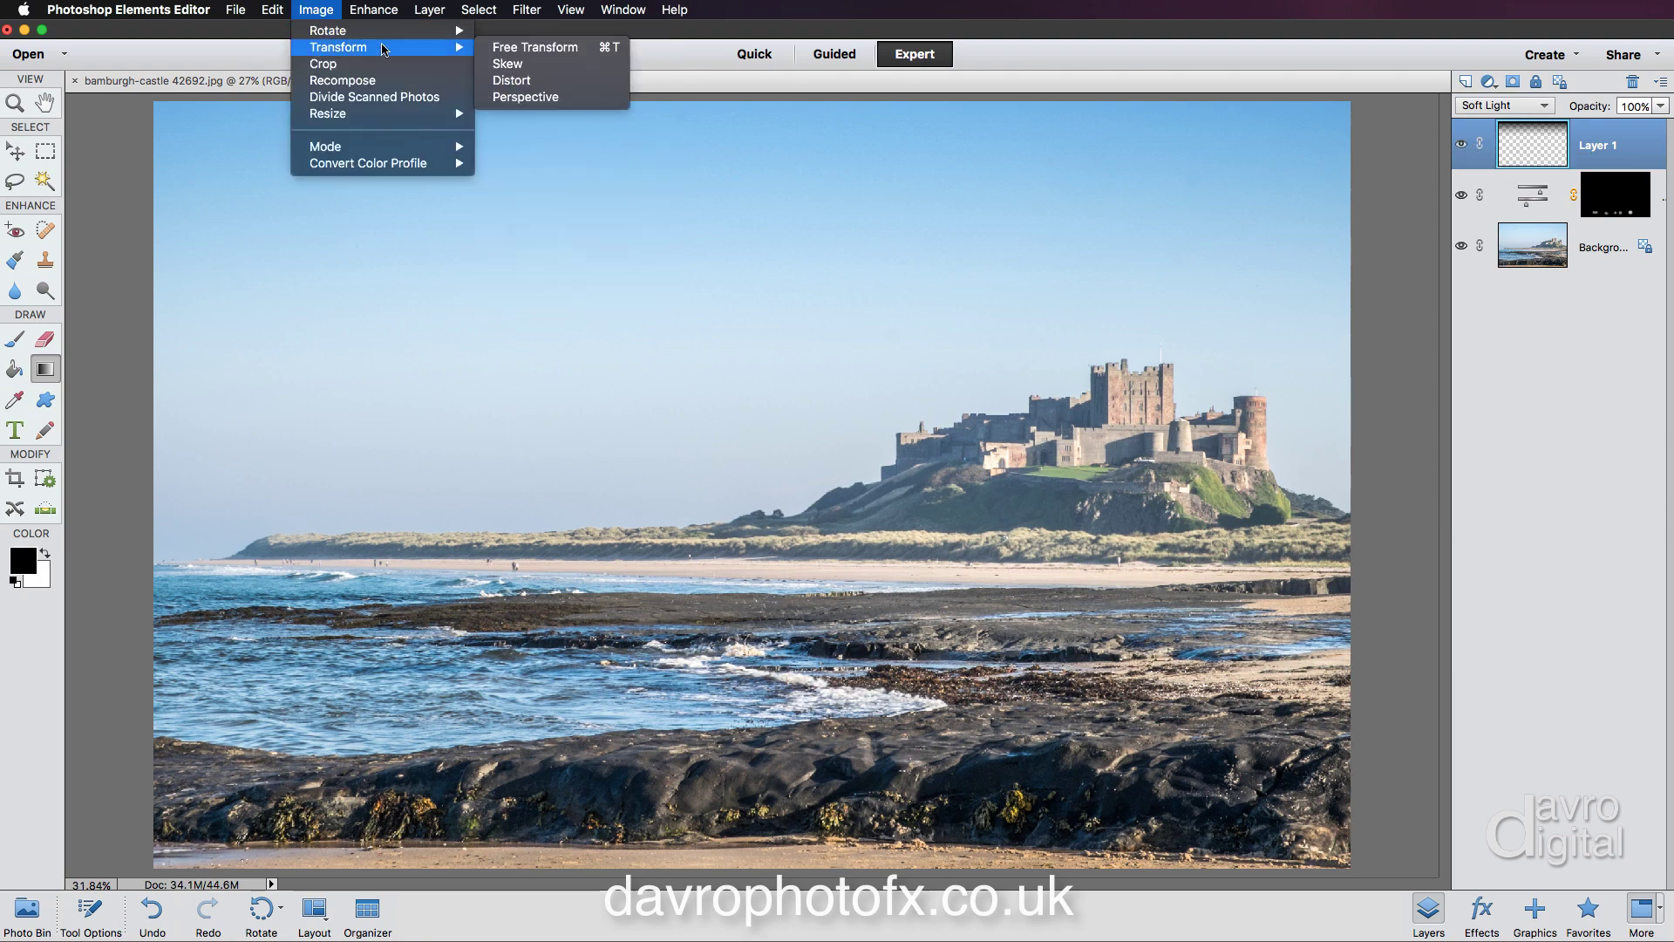
pyautogui.click(528, 48)
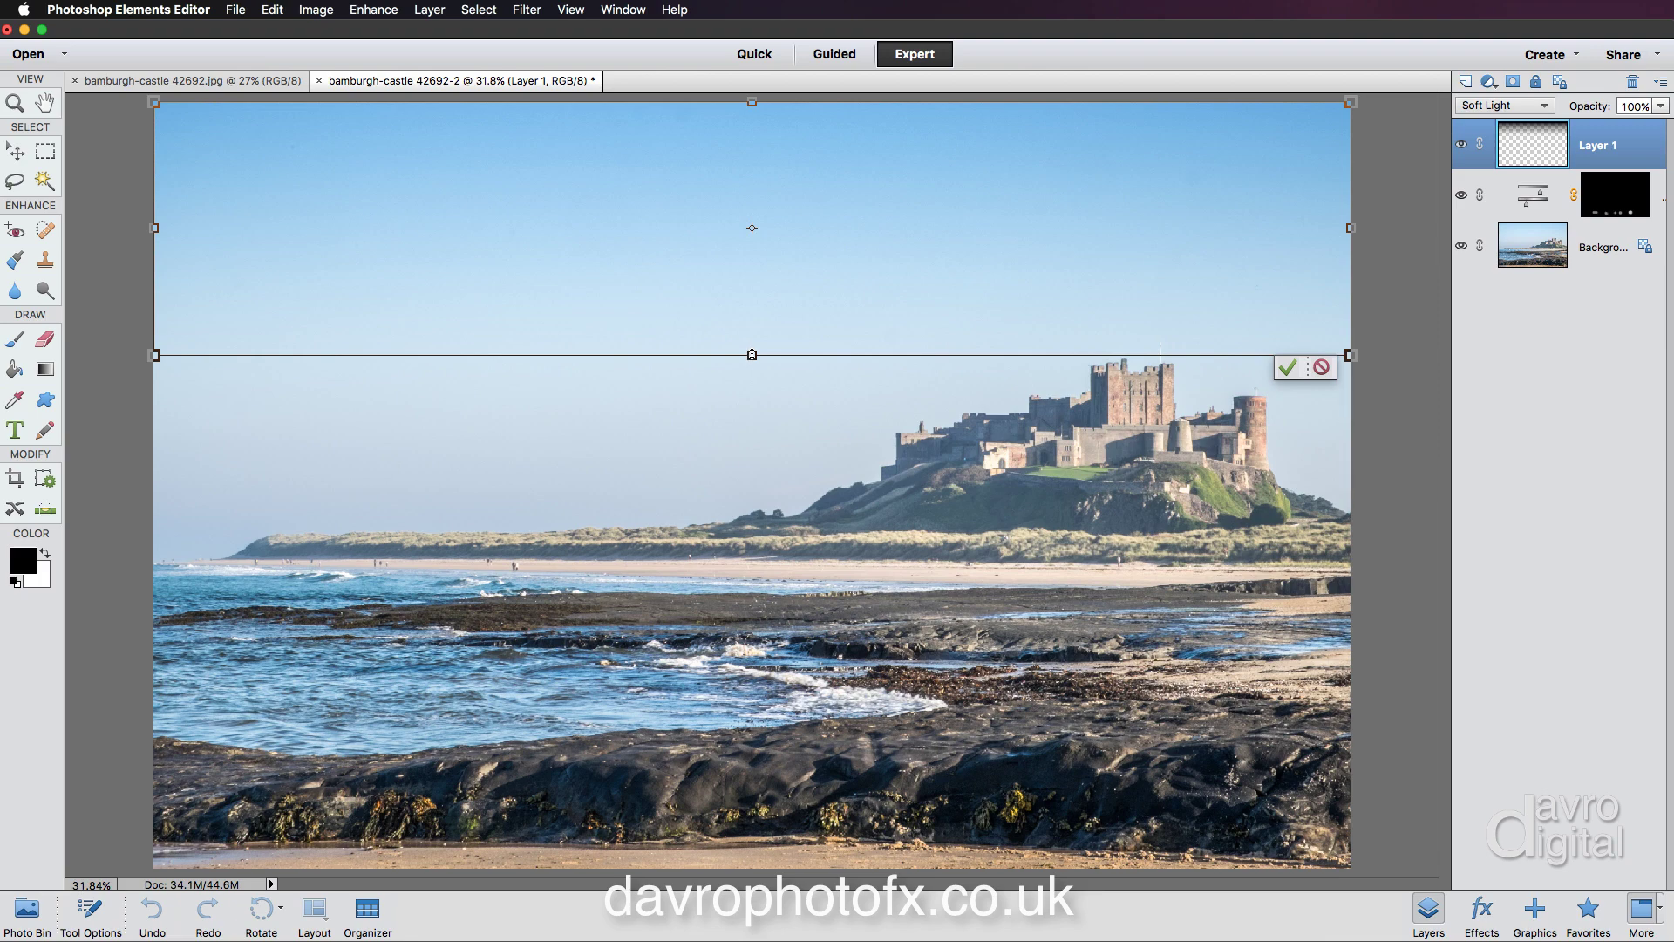
pyautogui.moveTo(751, 355); pyautogui.dragTo(758, 584)
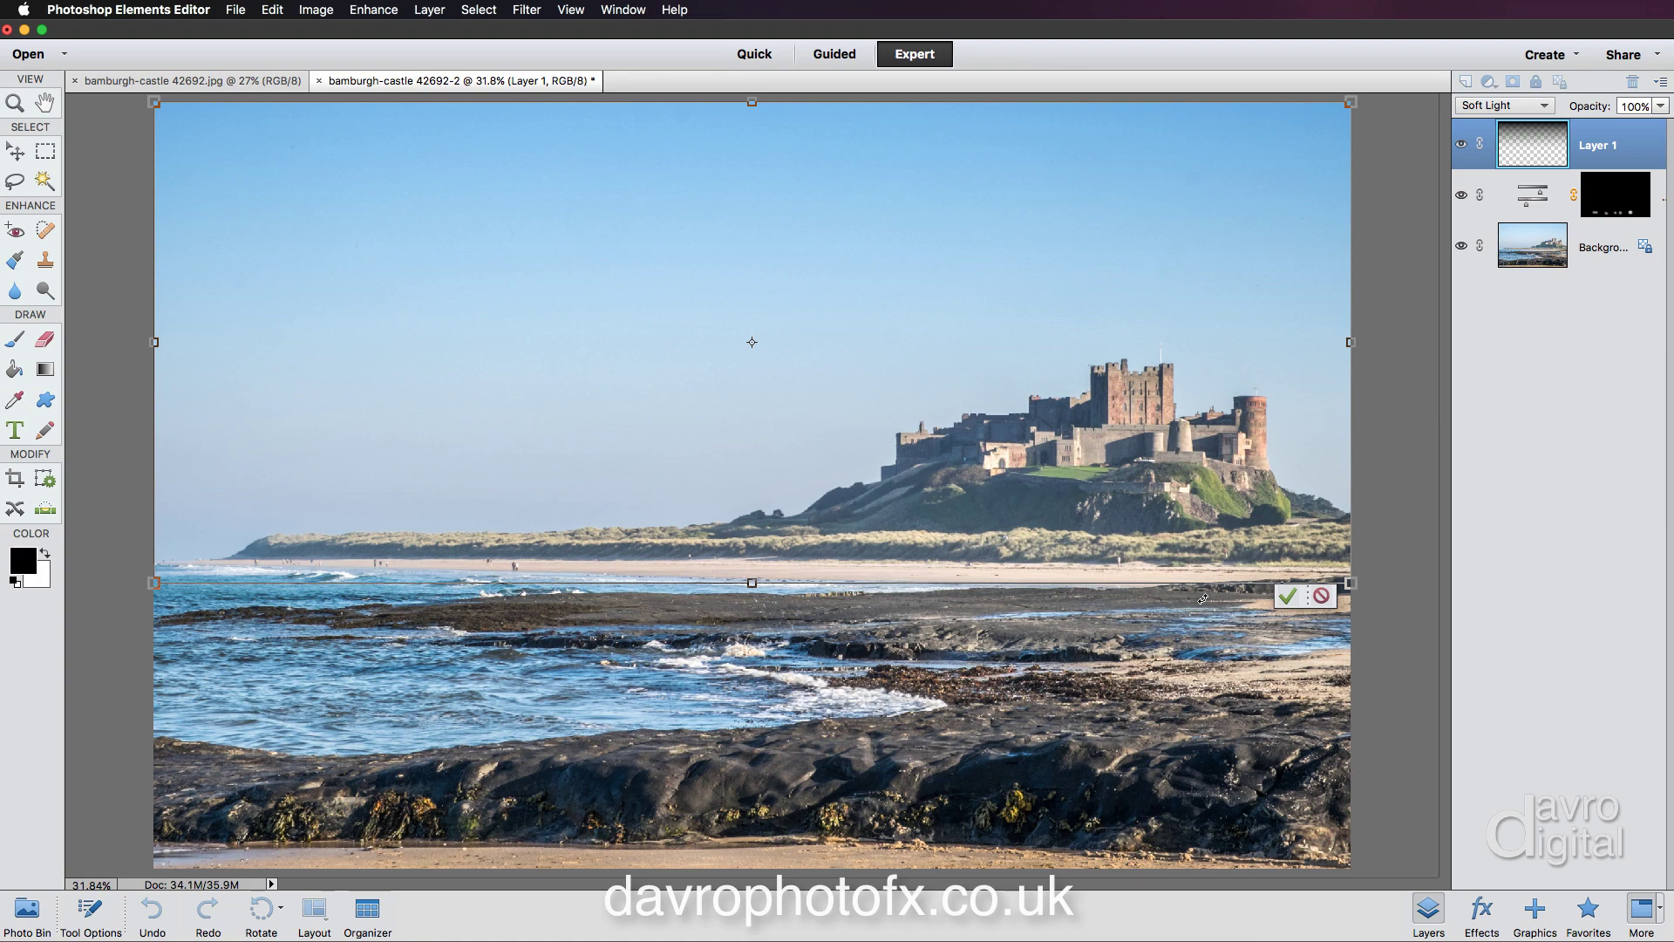
pyautogui.press('Return')
pyautogui.press('g')
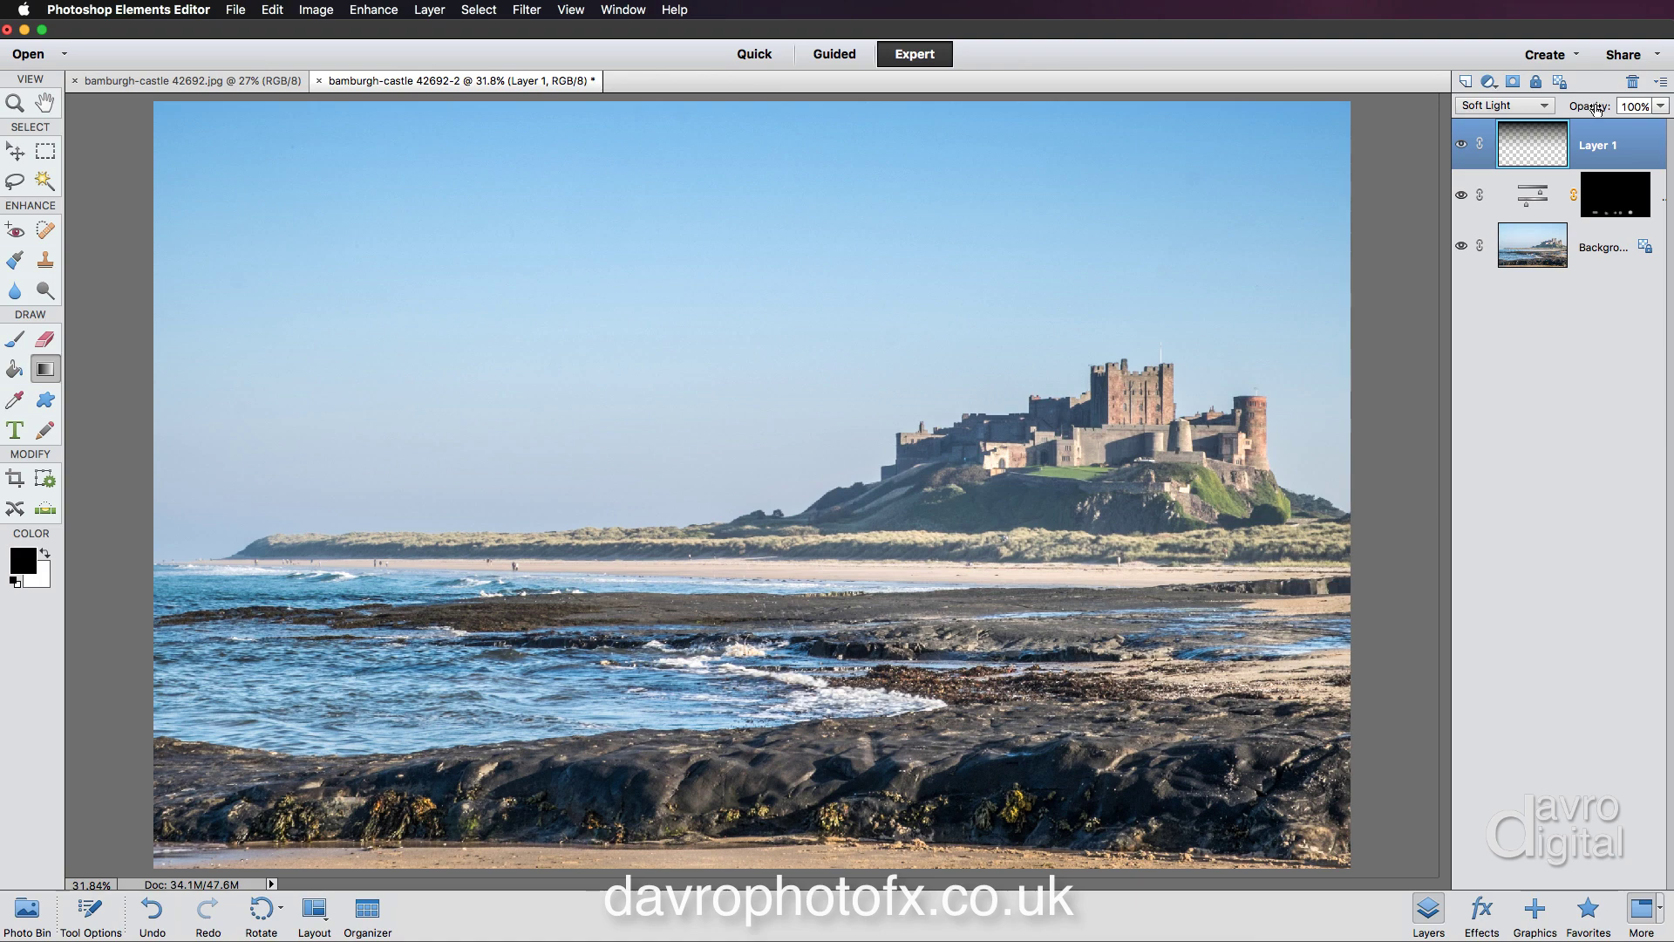
# Step: Lower the gradient layer's opacity to 76% and compare the photo with and without the gradient
pyautogui.moveTo(1597, 108); pyautogui.dragTo(1580, 114)
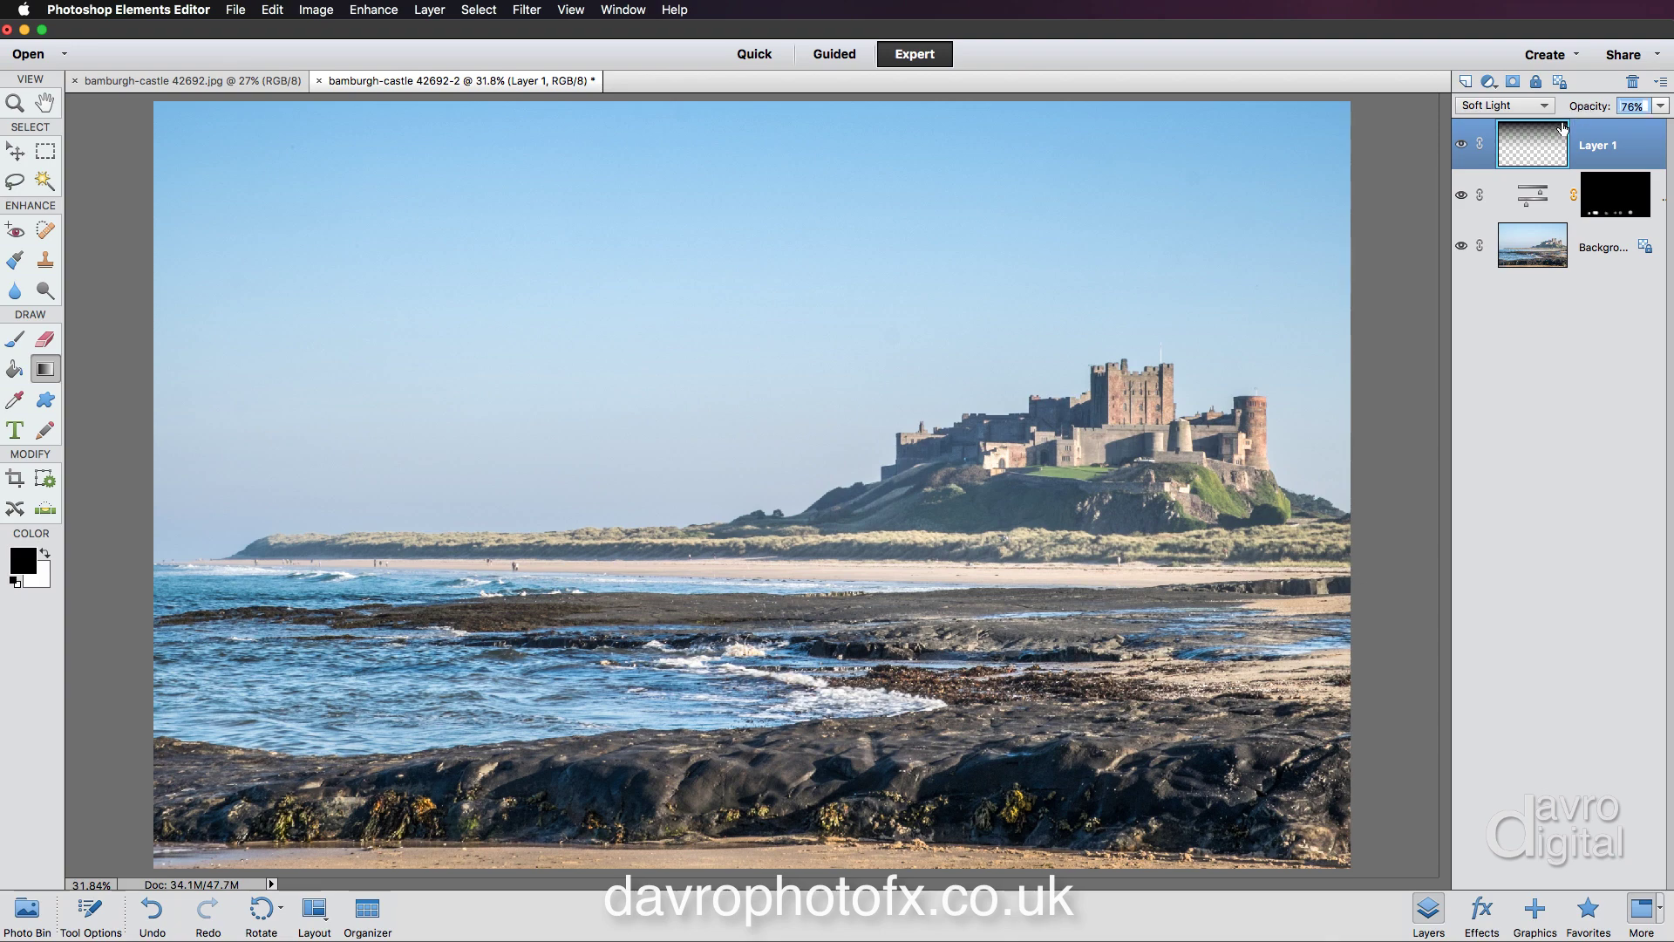
pyautogui.click(1461, 145)
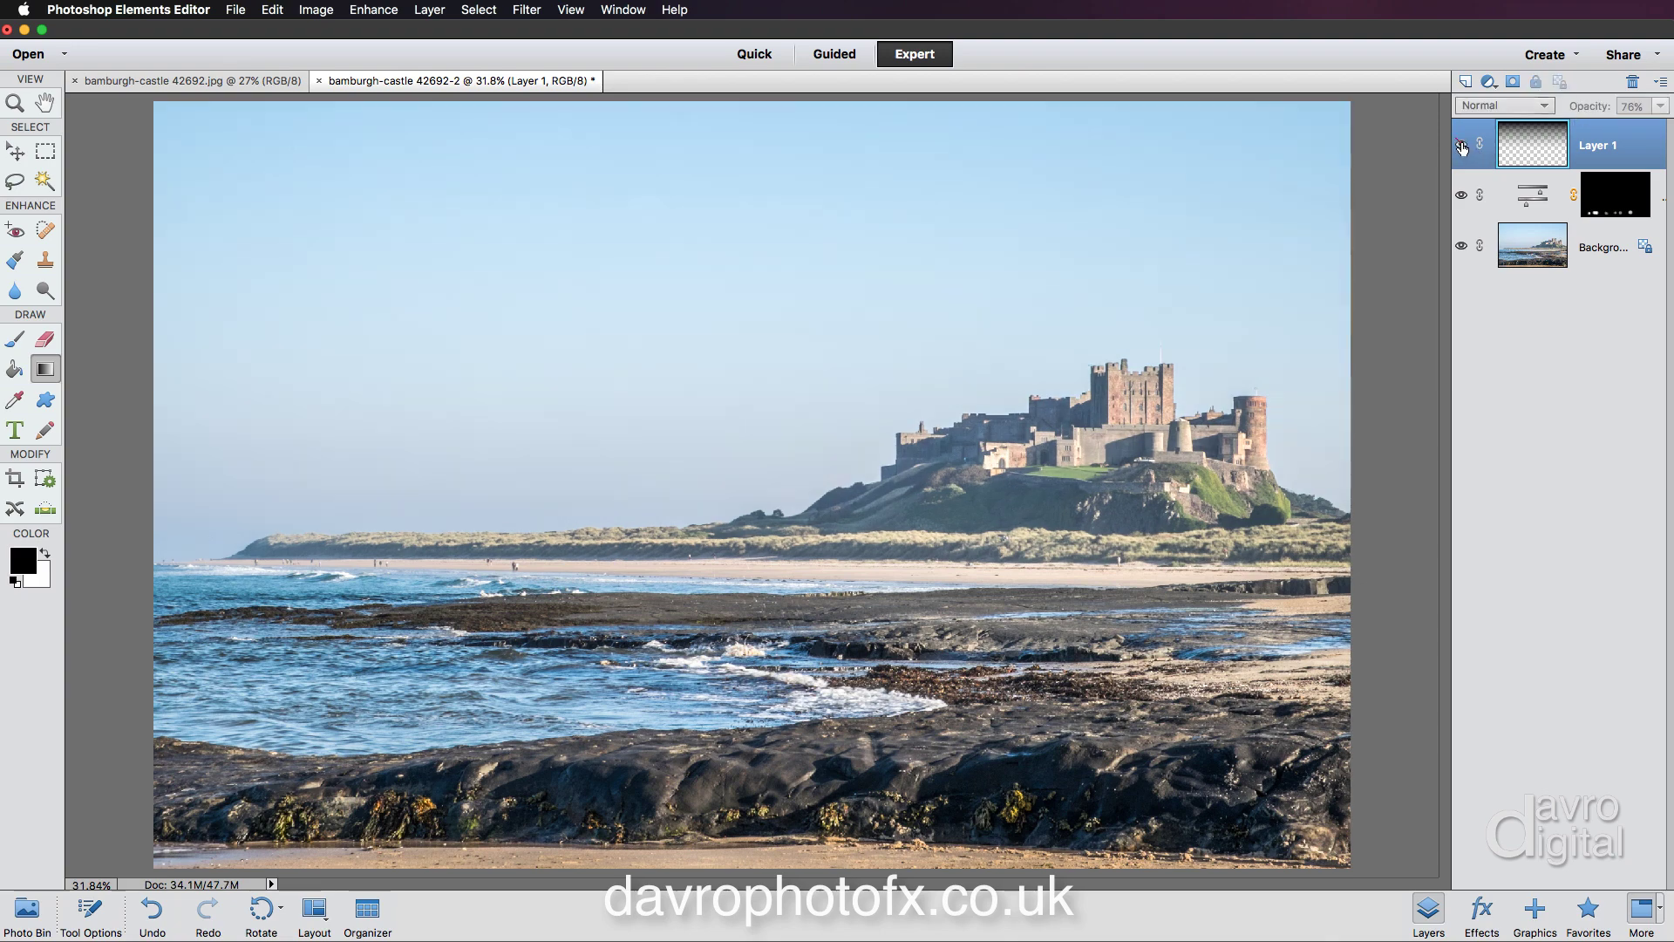
pyautogui.click(1461, 145)
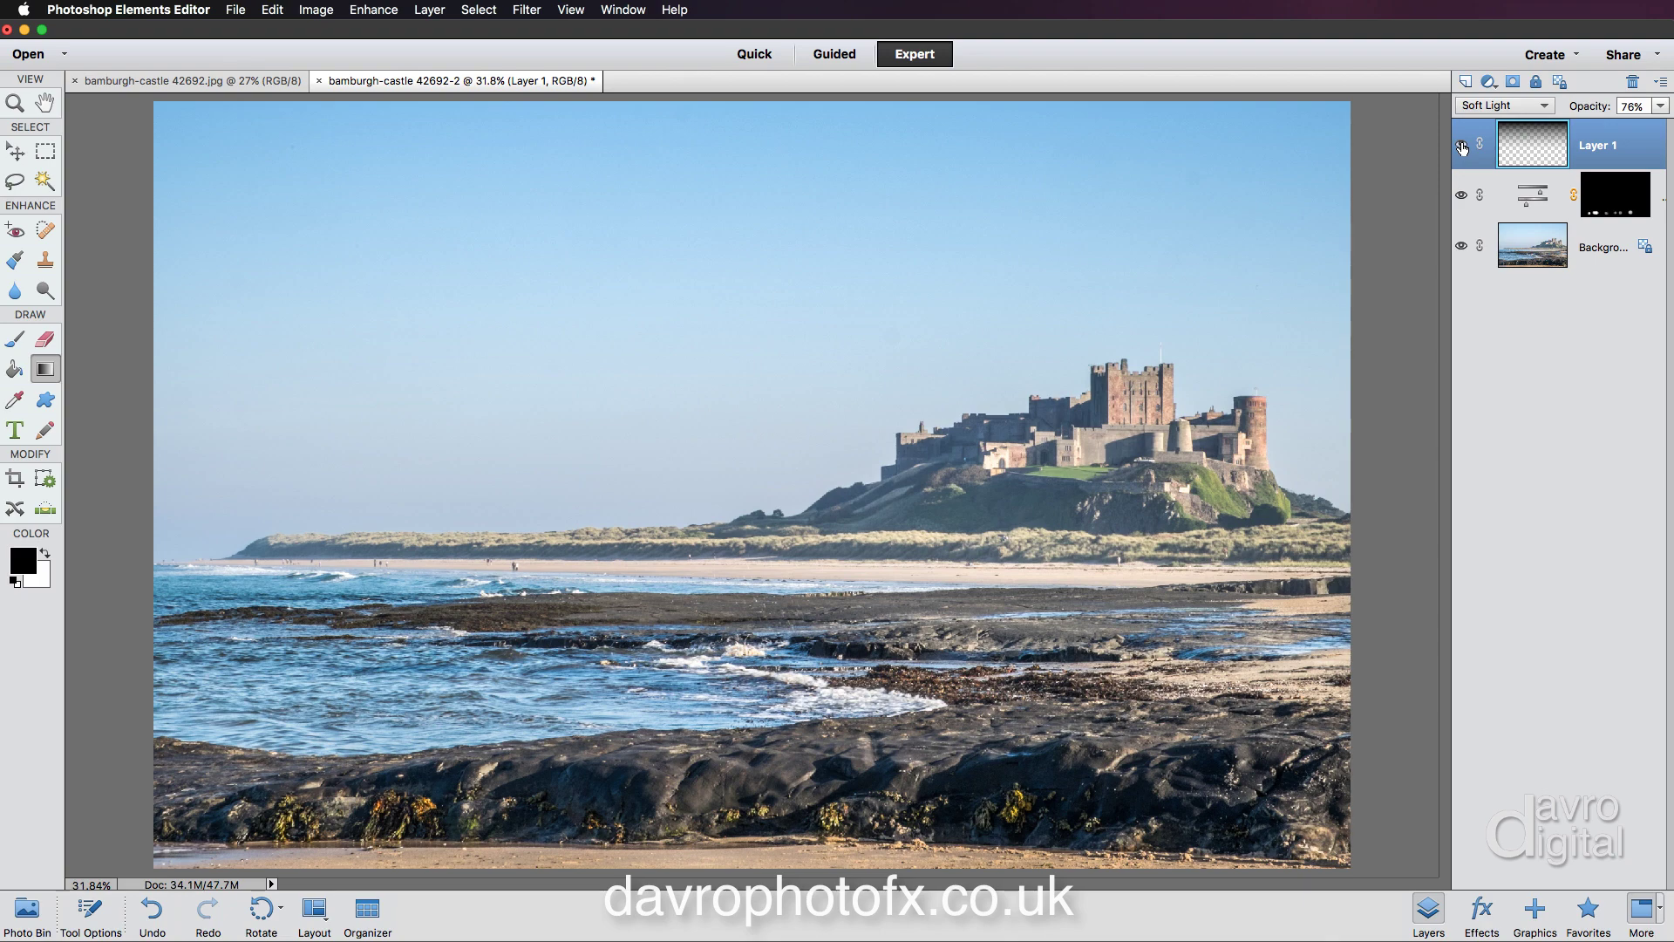
pyautogui.click(1461, 145)
pyautogui.click(1462, 147)
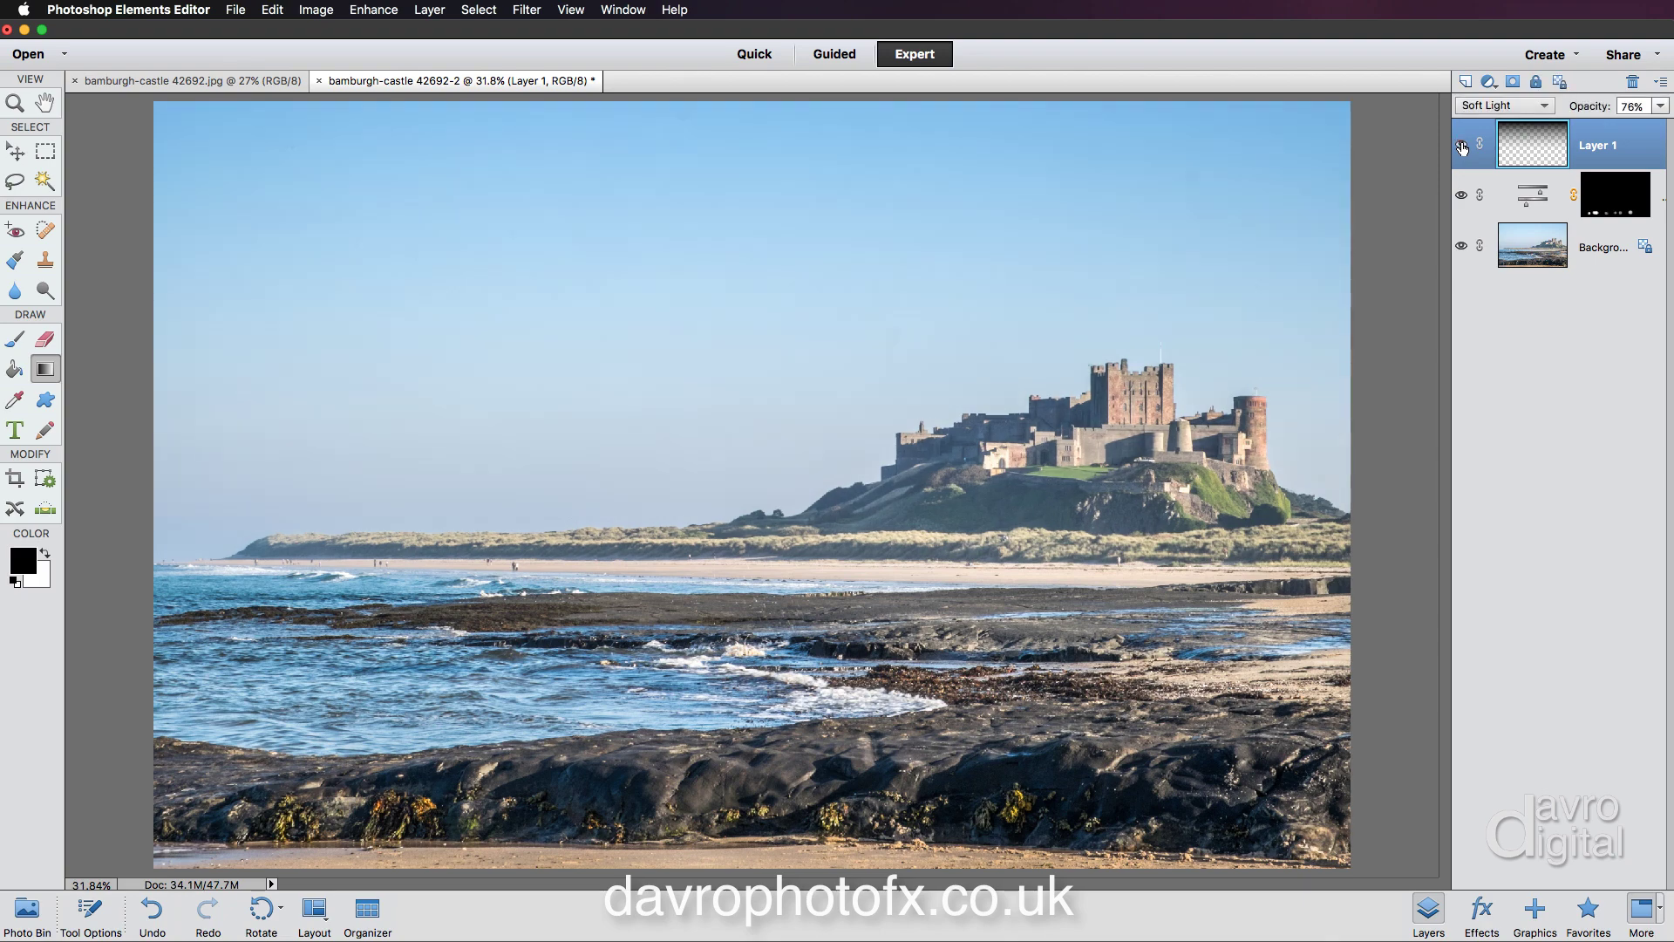